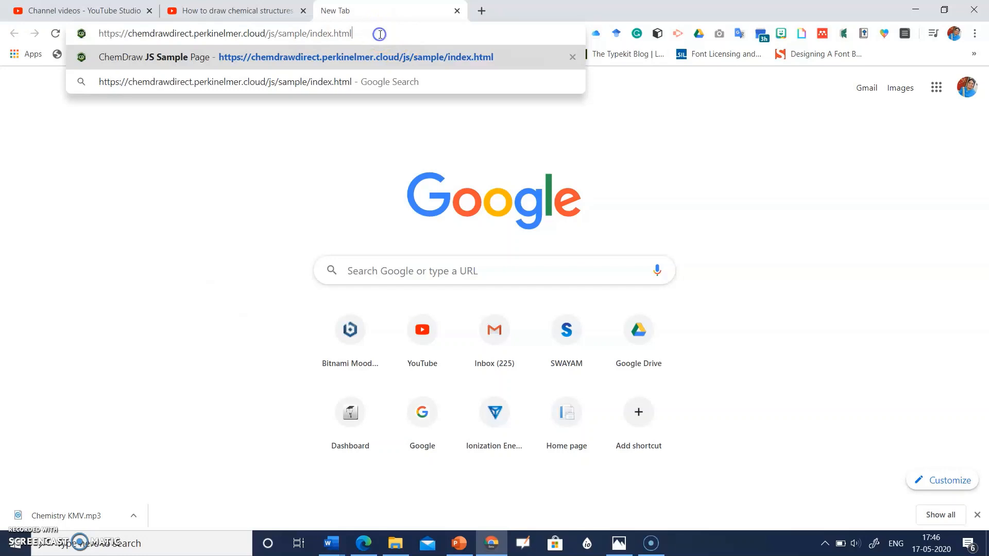
key(Return)
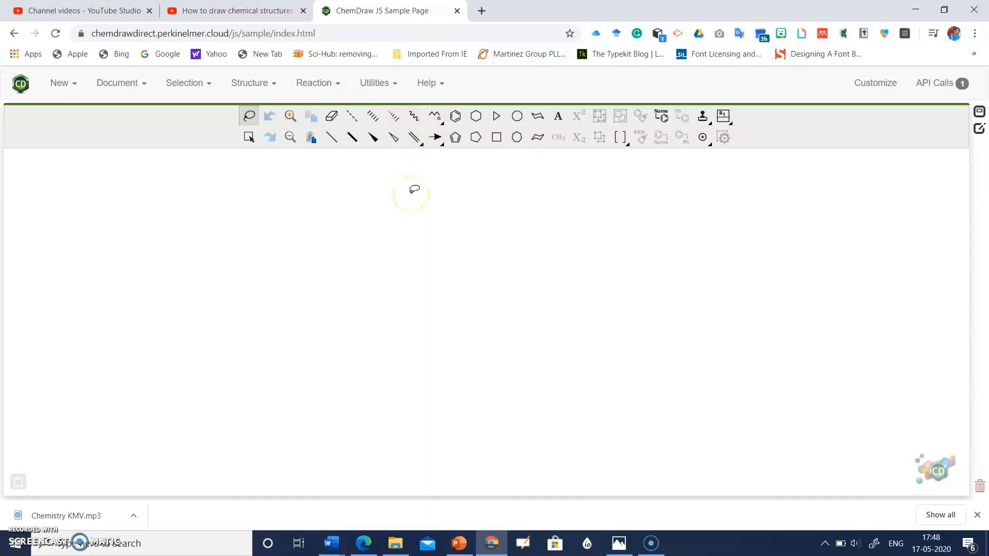
Step: Place a straight arrow with a solid head on the blank canvas
click(443, 147)
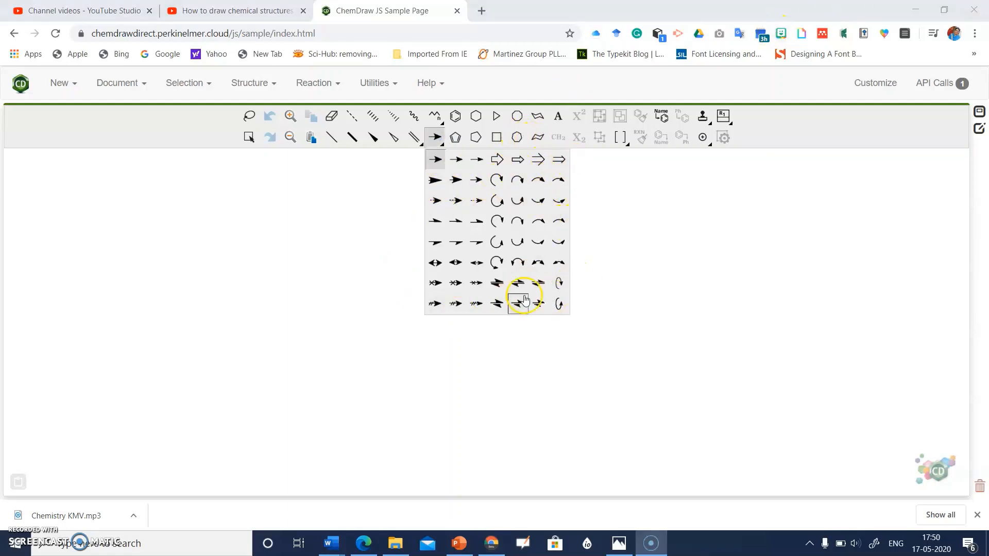
click(353, 248)
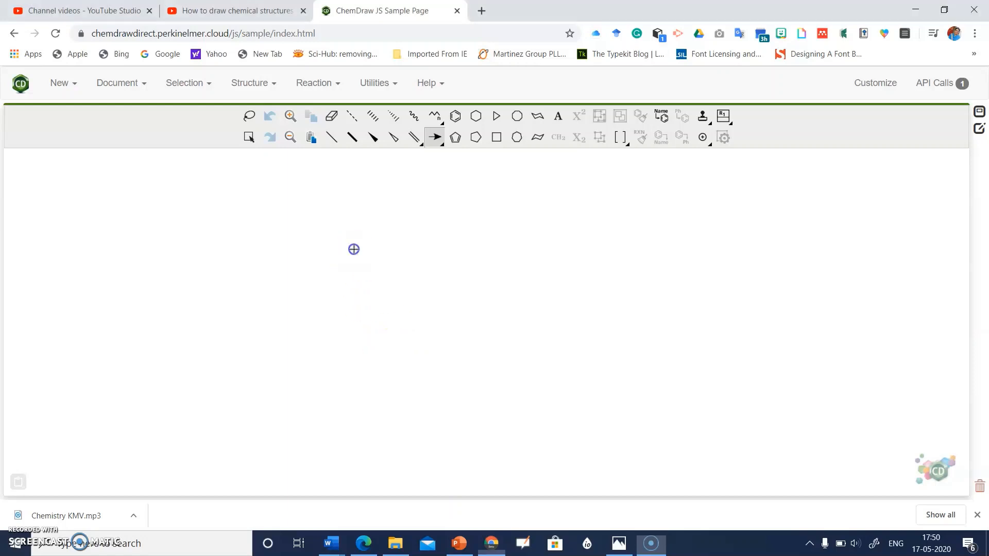
click(354, 249)
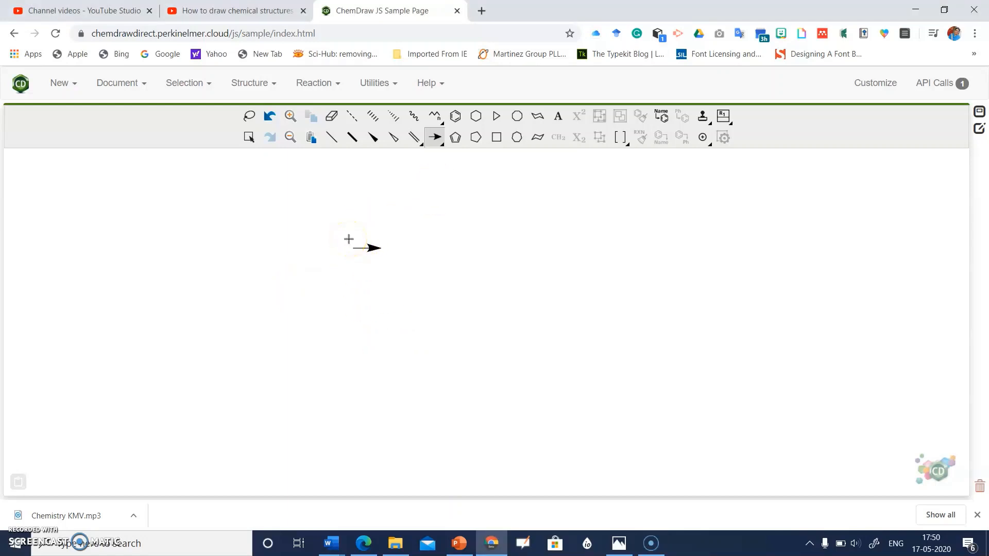
Step: Erase the solid-headed arrow from the canvas
click(248, 137)
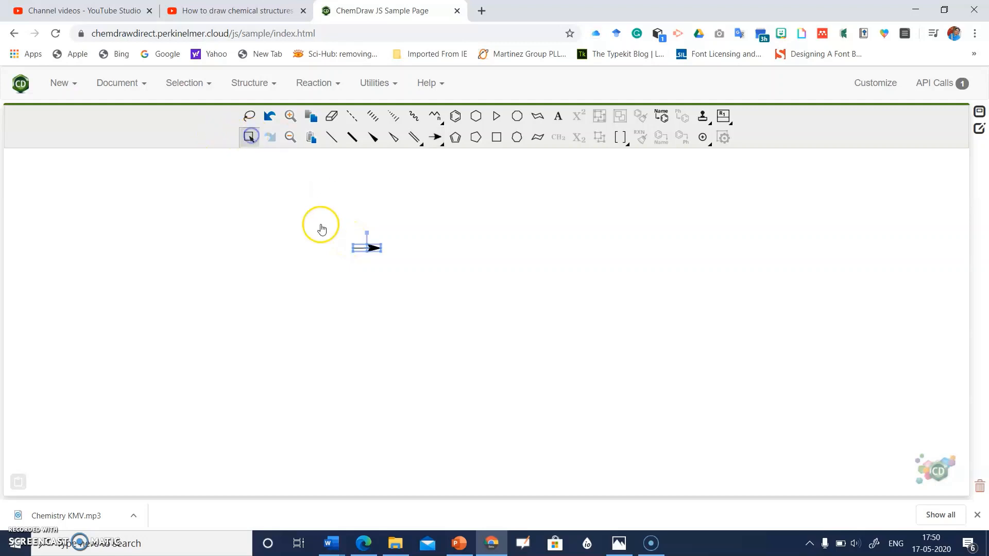
click(331, 117)
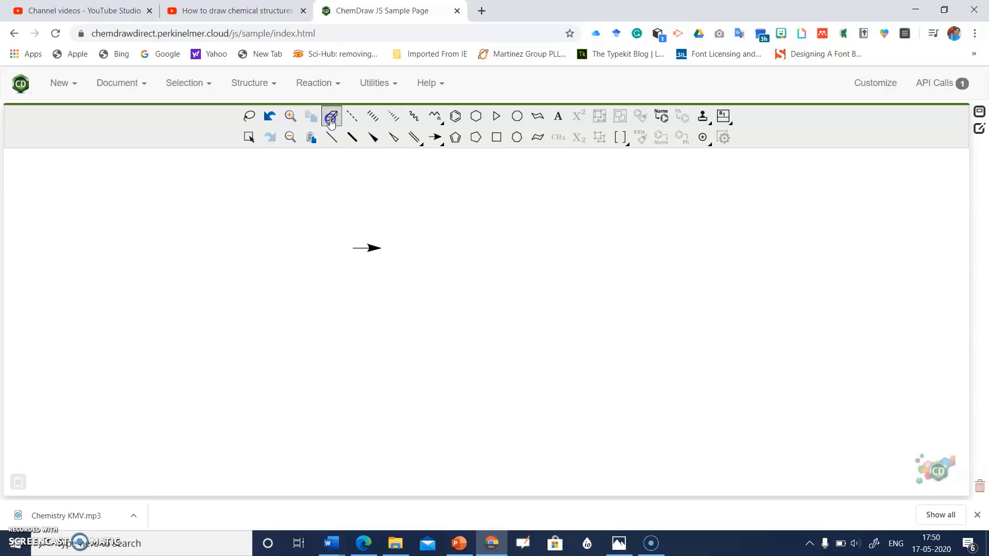
click(368, 249)
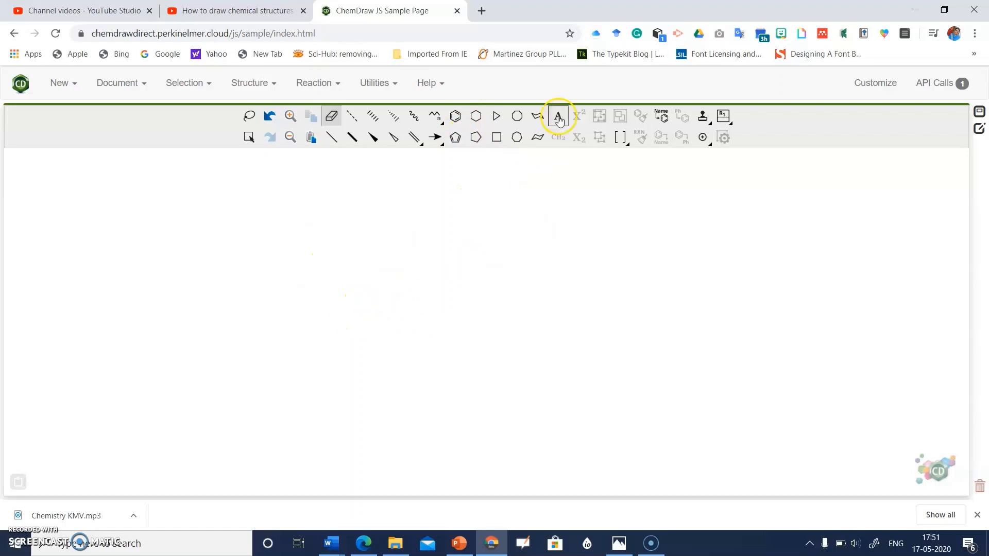
Step: Examine the available bracket styles and return to the rectangular selection tool
click(622, 140)
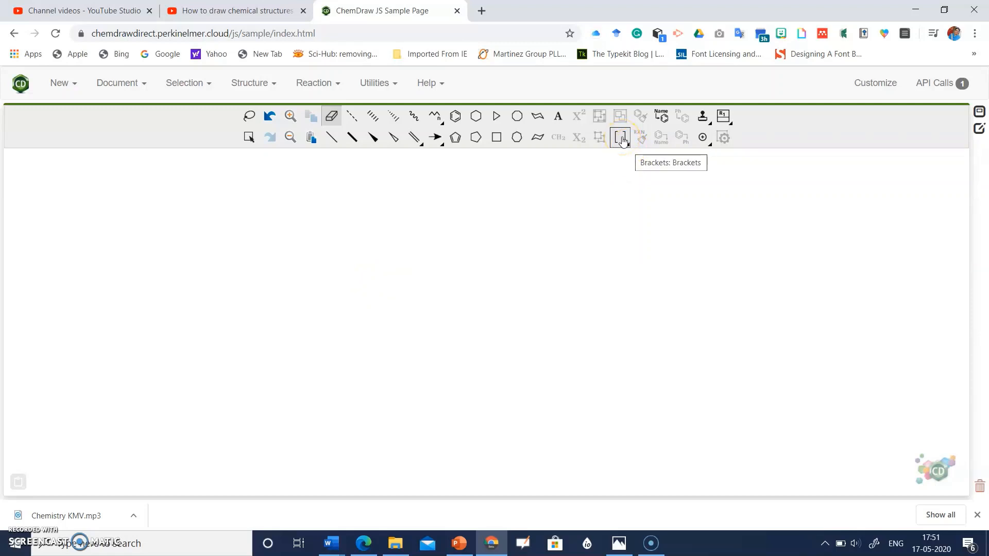
click(624, 145)
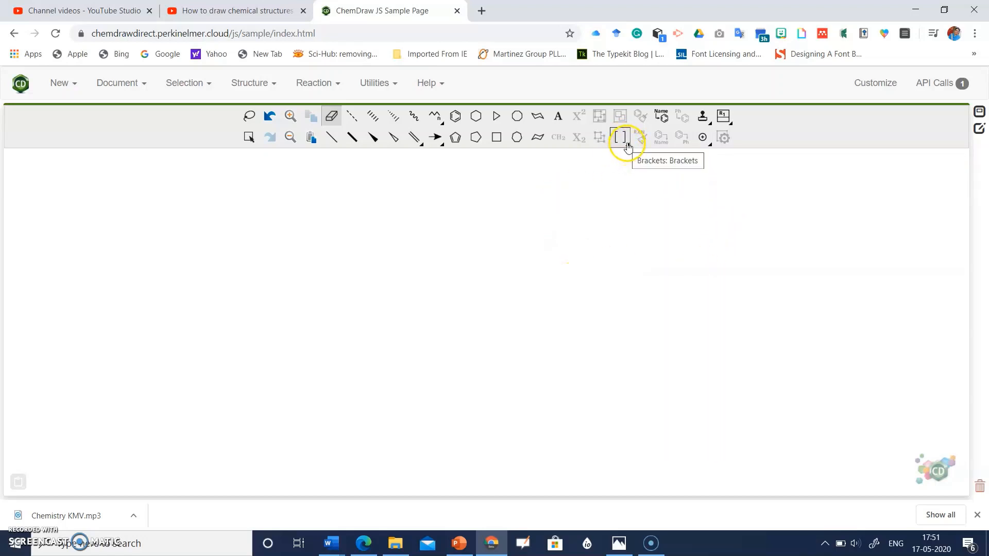
click(627, 145)
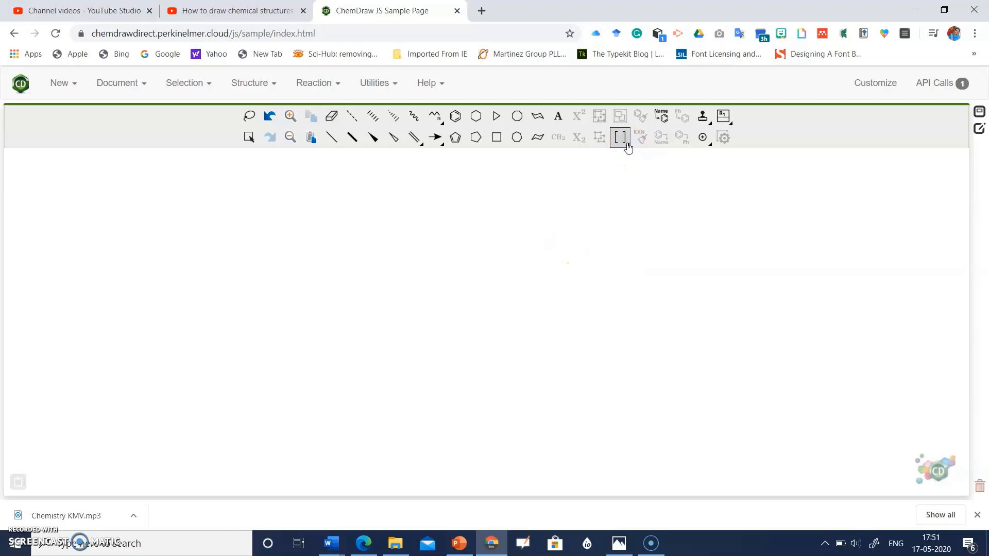
click(627, 146)
click(621, 142)
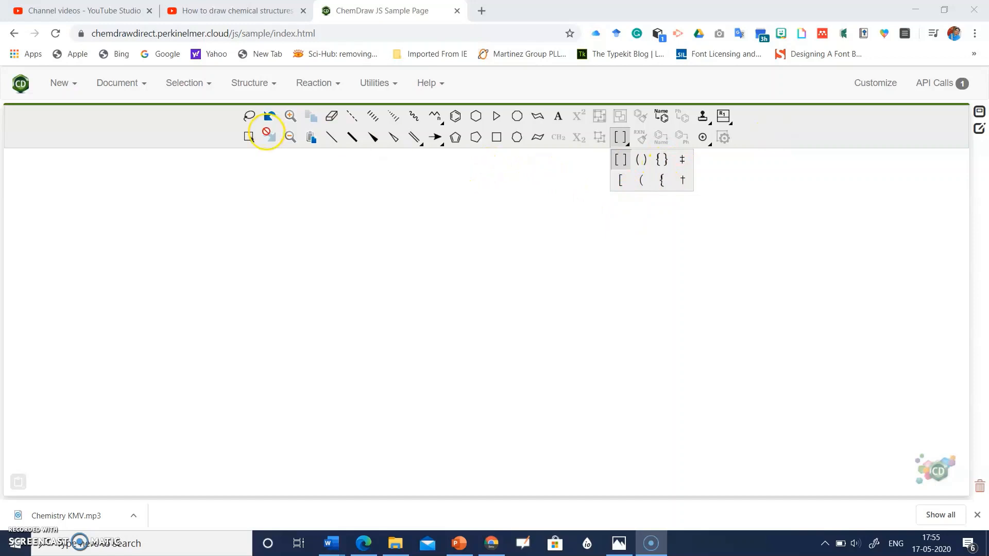
click(250, 137)
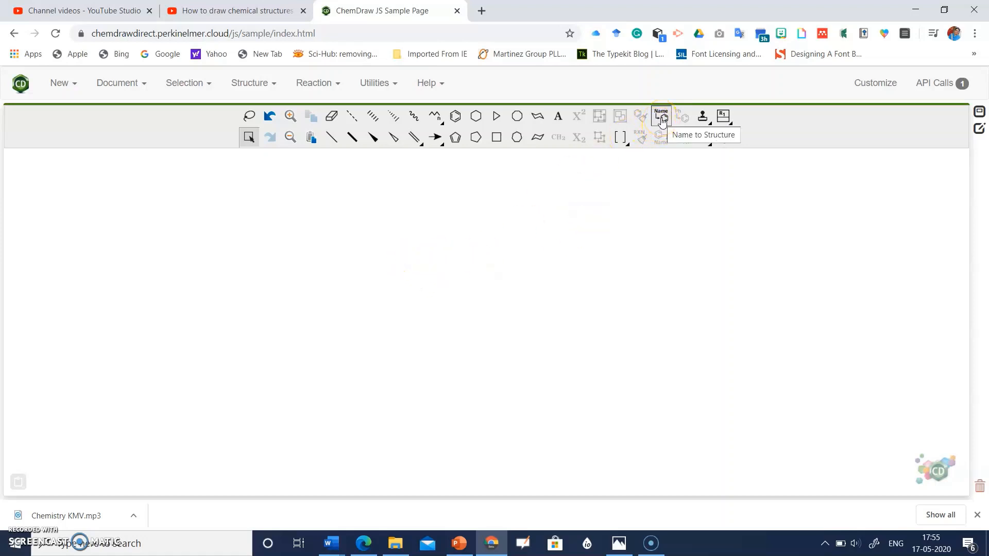
Step: Place the alanine (Ala) structure from the Amino Acids templates near the middle of the canvas
click(710, 126)
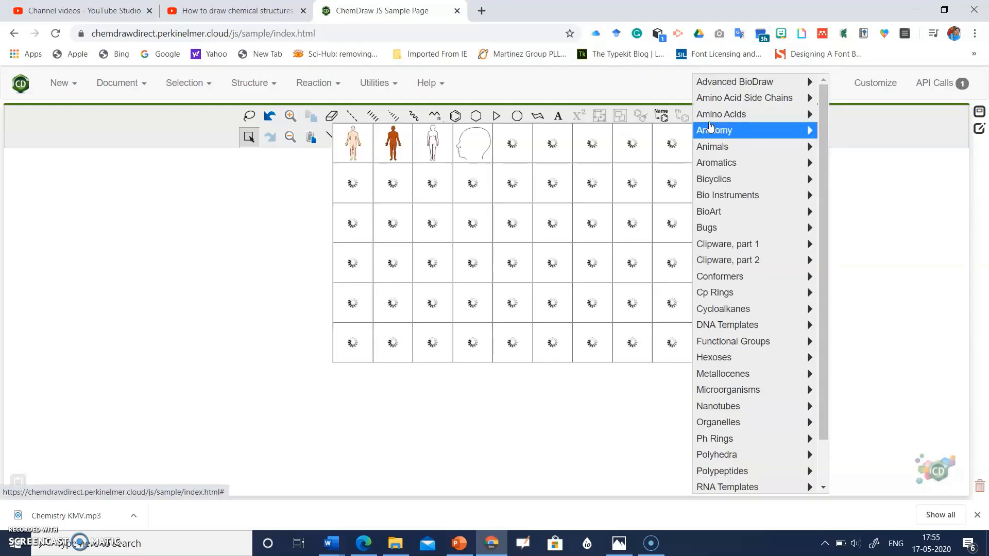
click(742, 376)
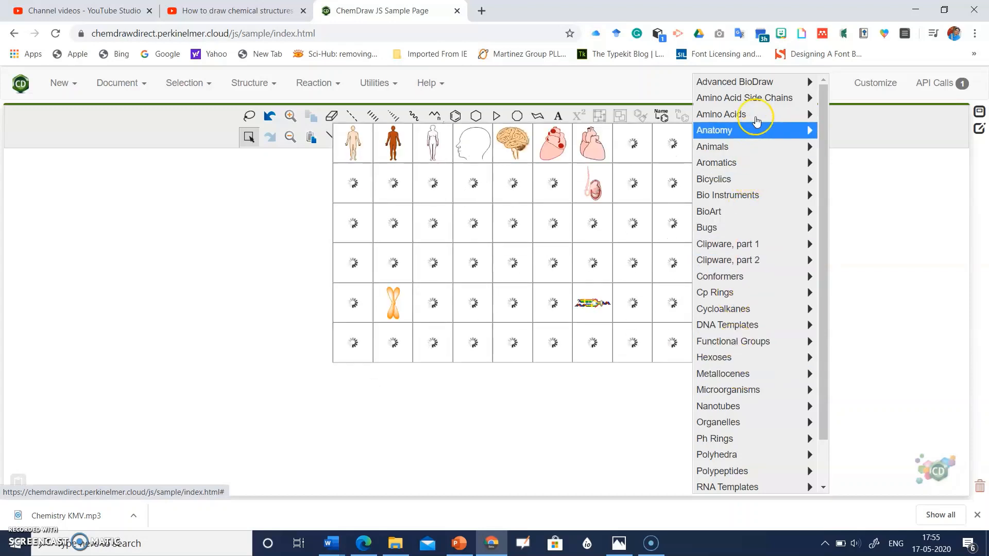
mouse_move(751, 83)
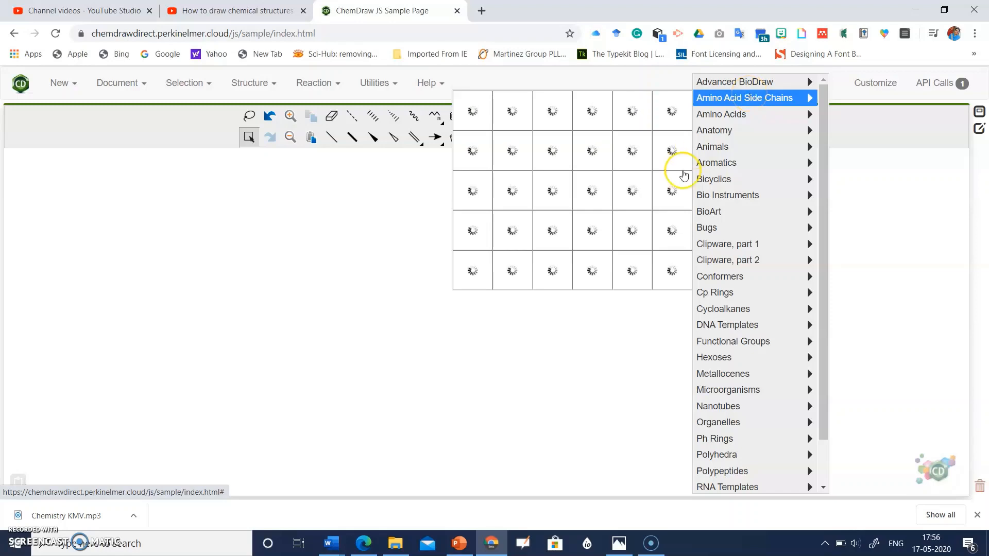
mouse_move(722, 161)
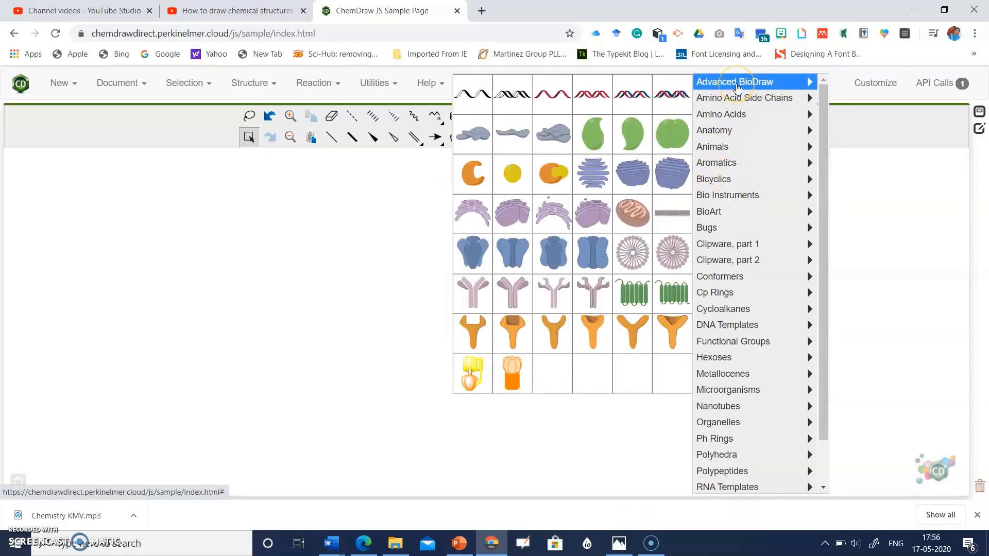
mouse_move(734, 115)
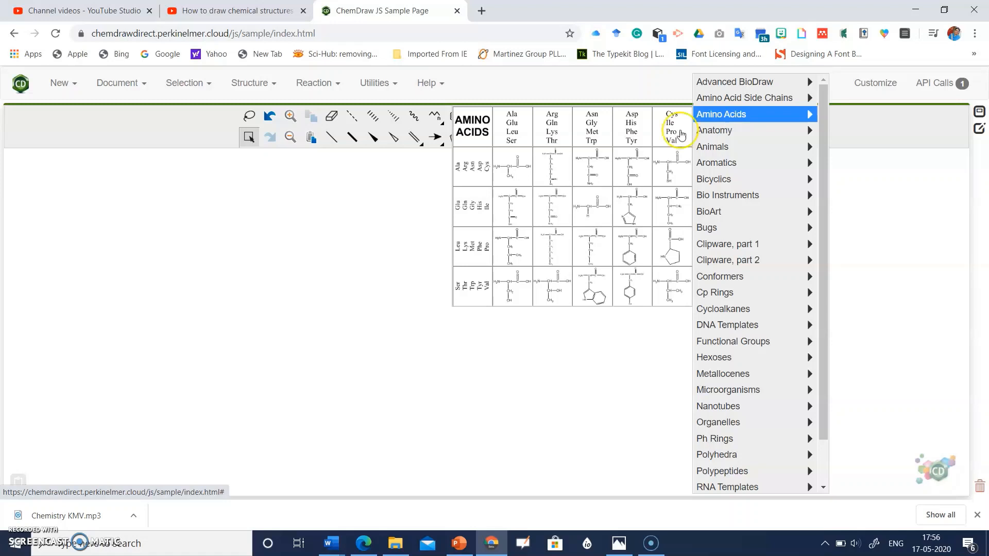
click(647, 242)
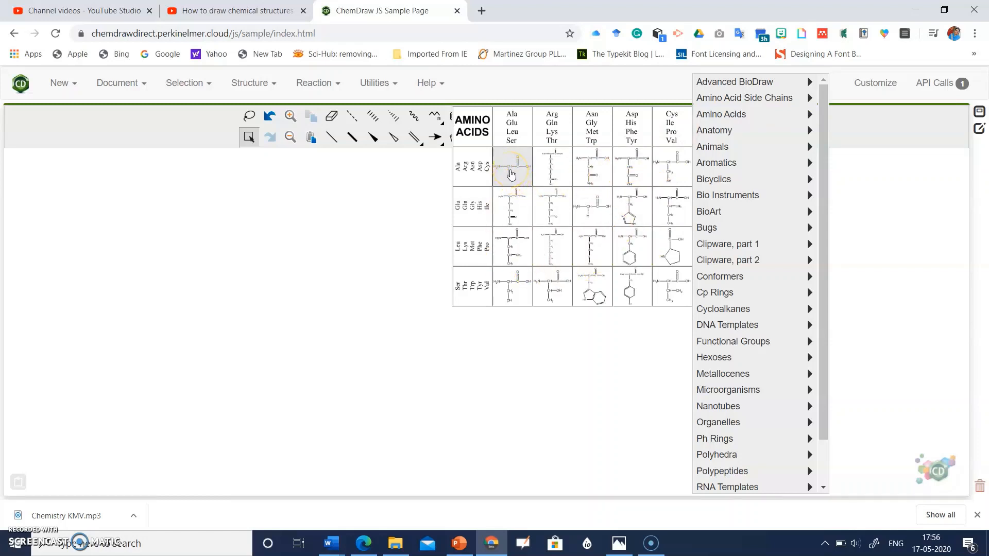
click(512, 174)
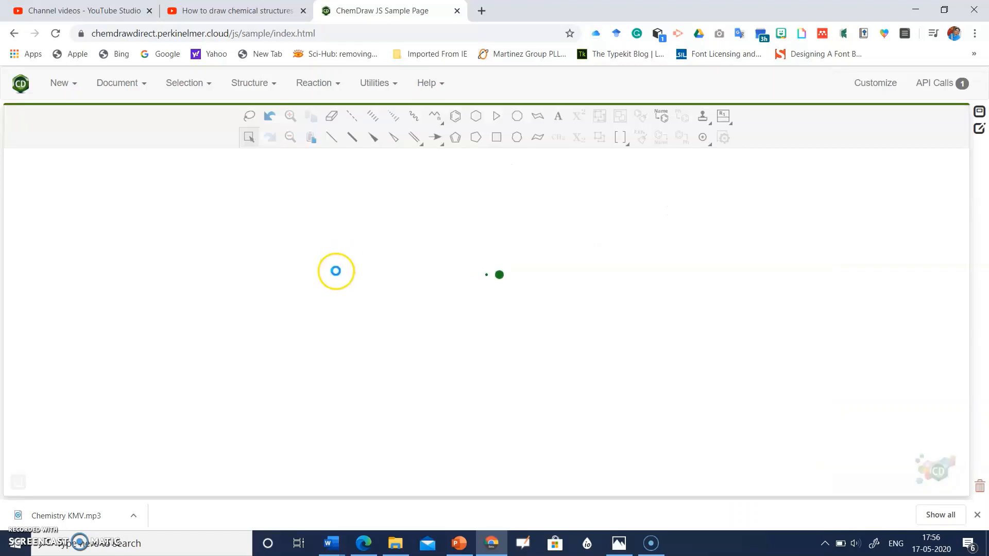
click(389, 283)
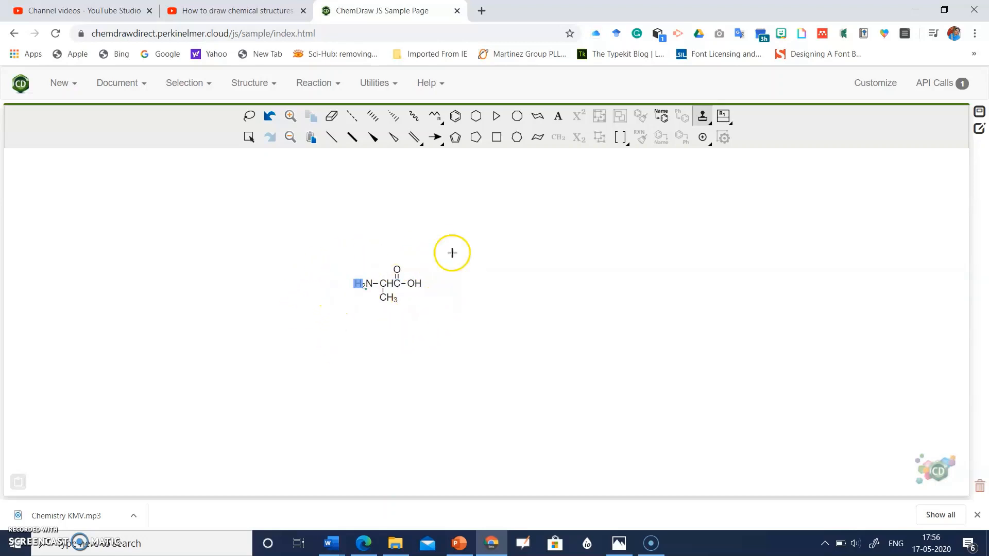
Step: Place the stoppered conical flask from the Clipware, part 1 templates beside the amino group of the alanine structure
click(708, 123)
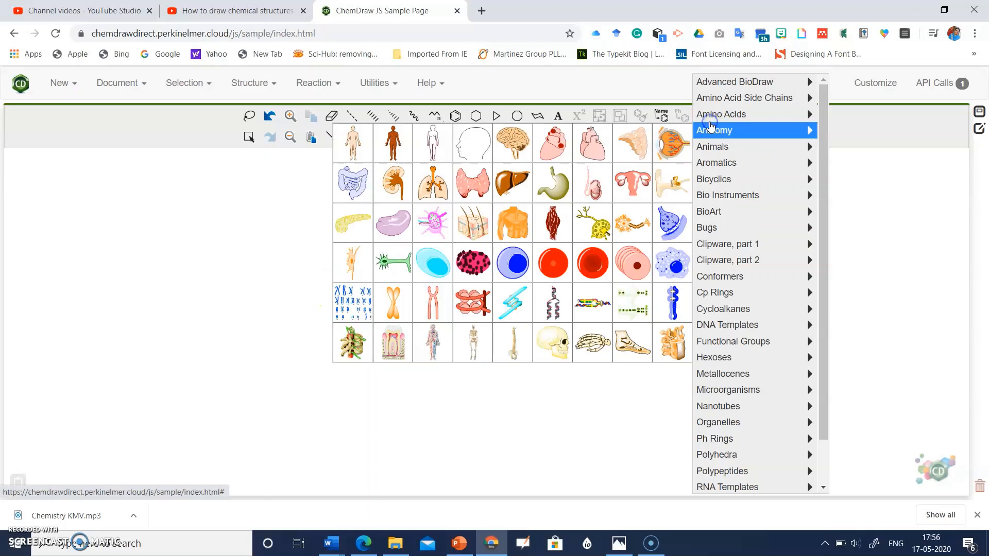
mouse_move(713, 140)
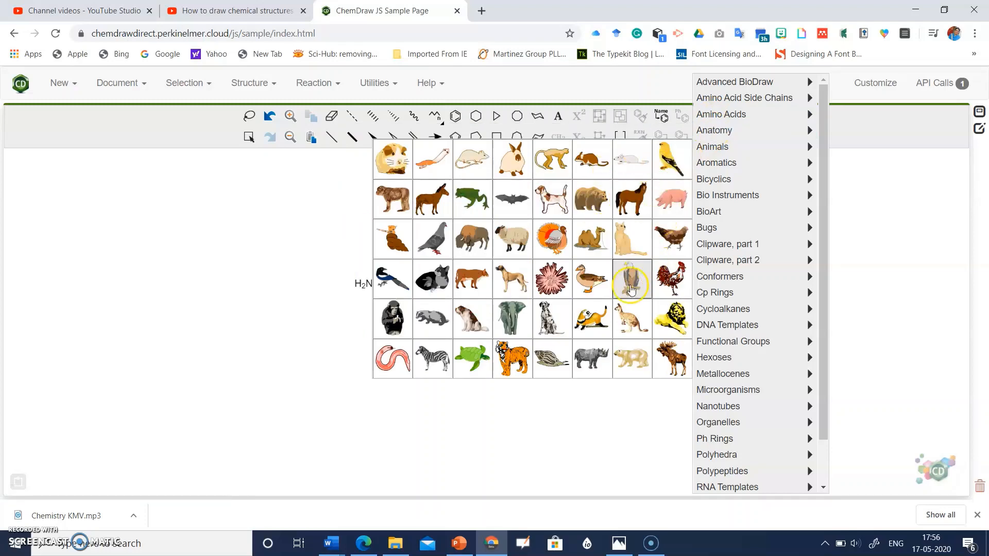
click(662, 278)
mouse_move(728, 164)
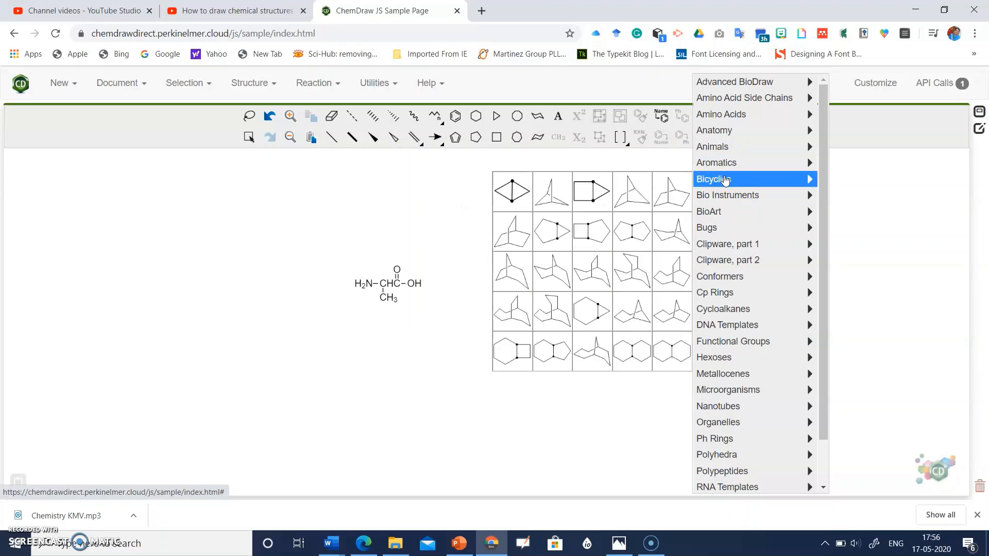
click(724, 195)
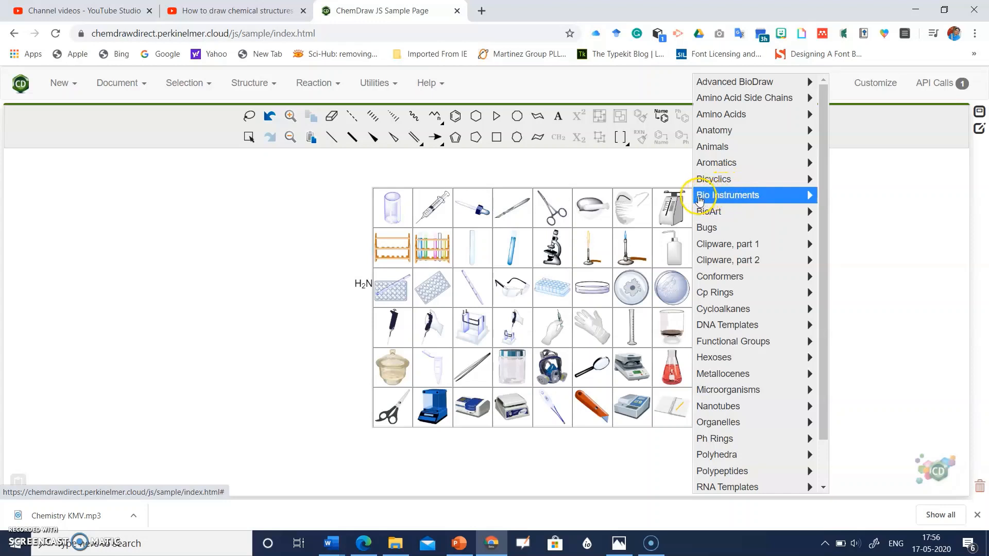
click(423, 241)
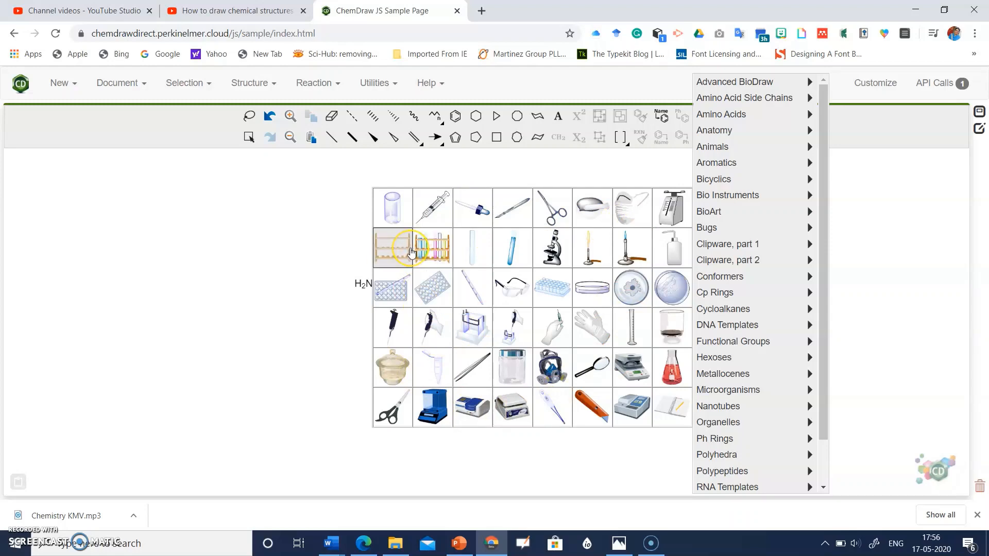
mouse_move(708, 215)
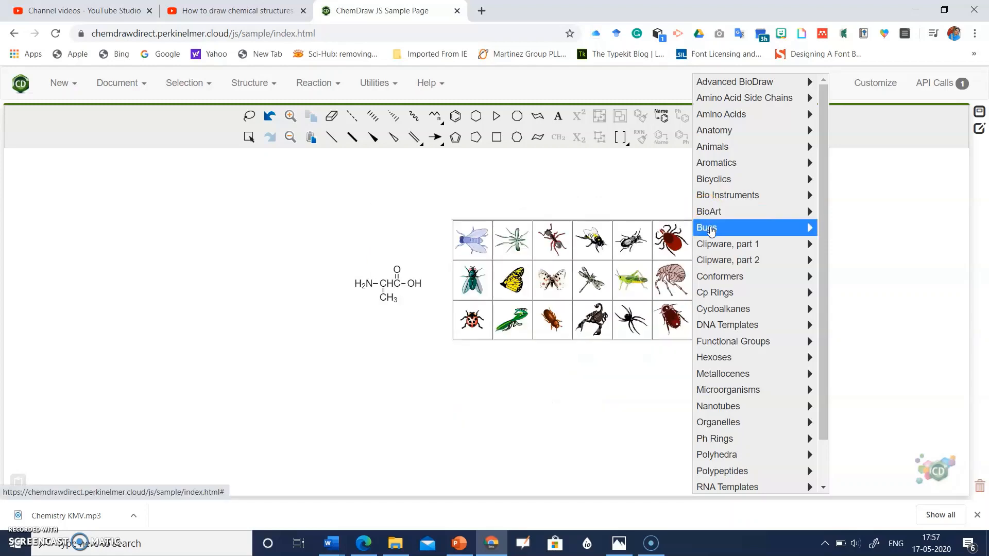
click(711, 246)
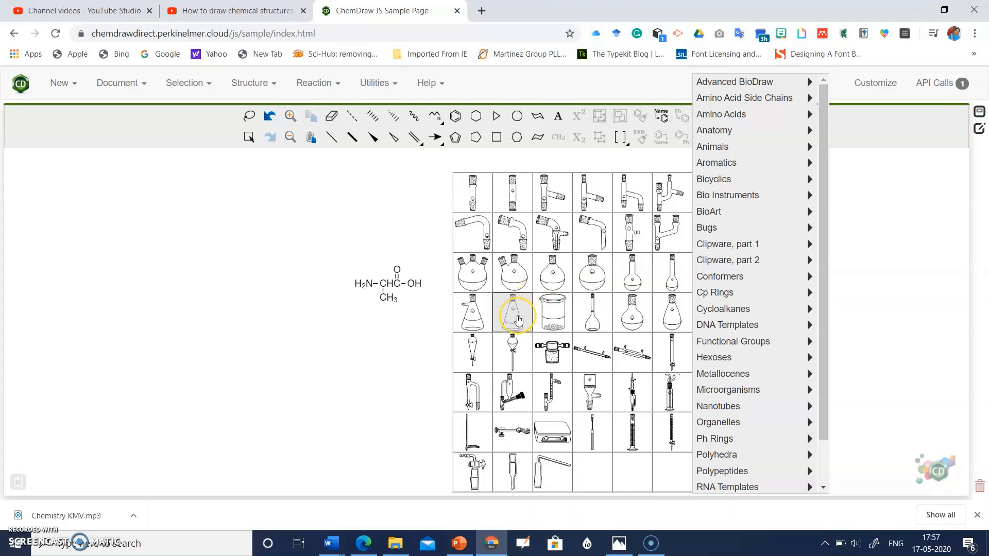
click(517, 319)
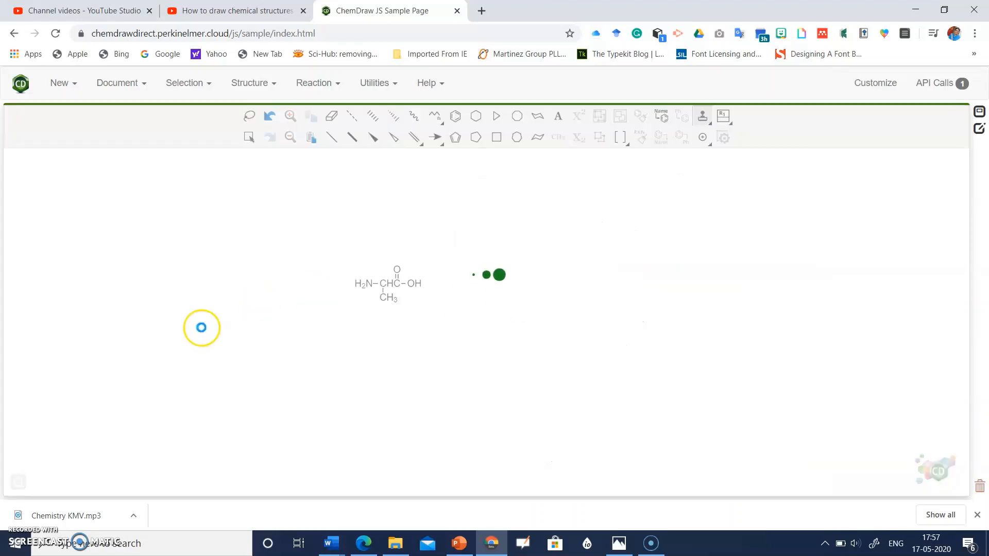
click(267, 309)
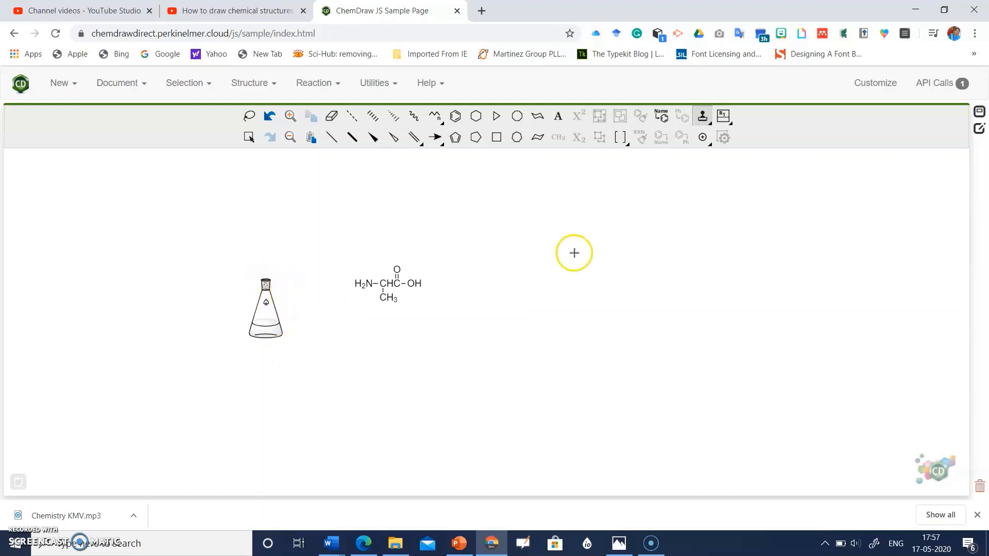
Step: Examine the template libraries, including Conformers, Cp Rings, Cycloalkanes, DNA Templates, Functional Groups, Aromatics, Bugs and Clipware, part 2
click(702, 116)
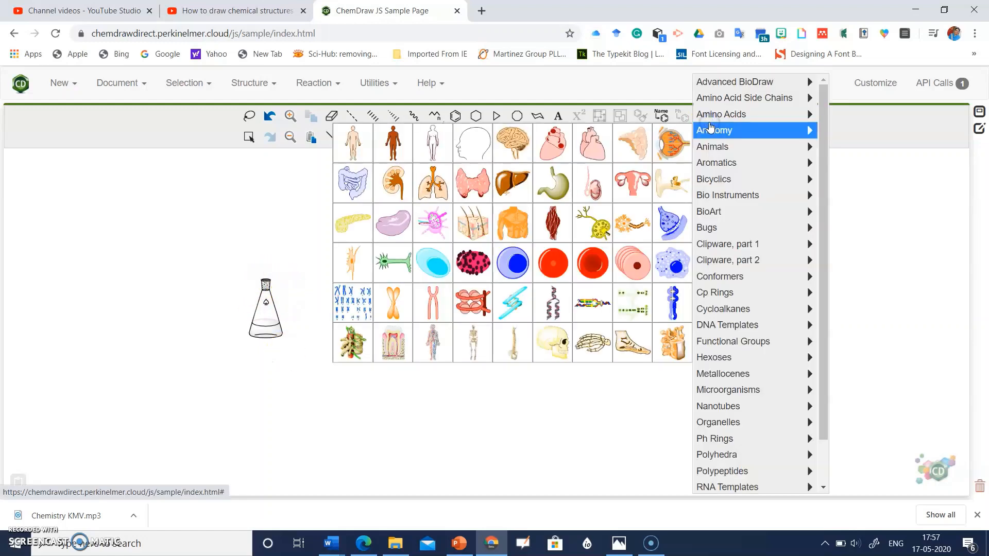
mouse_move(711, 261)
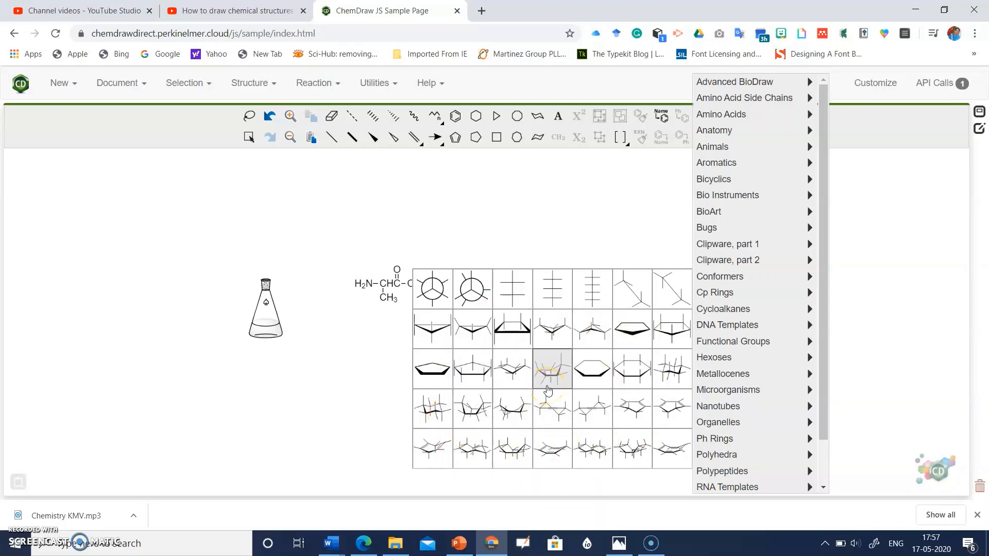
mouse_move(733, 294)
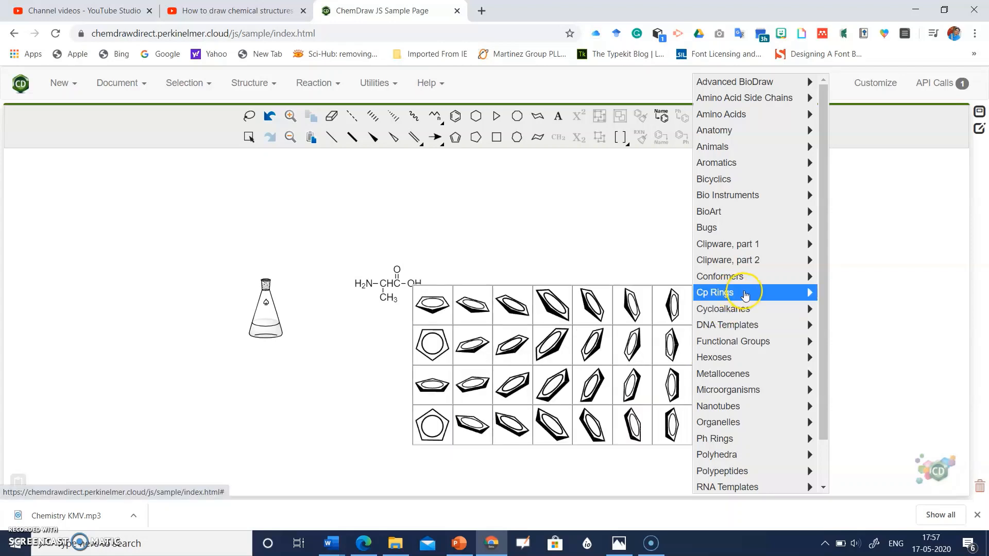
click(743, 318)
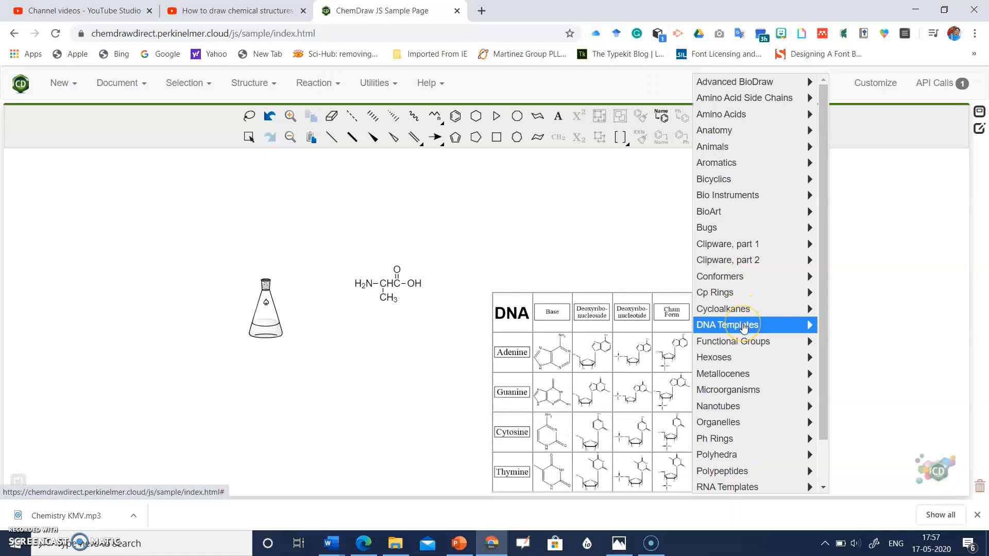
click(742, 342)
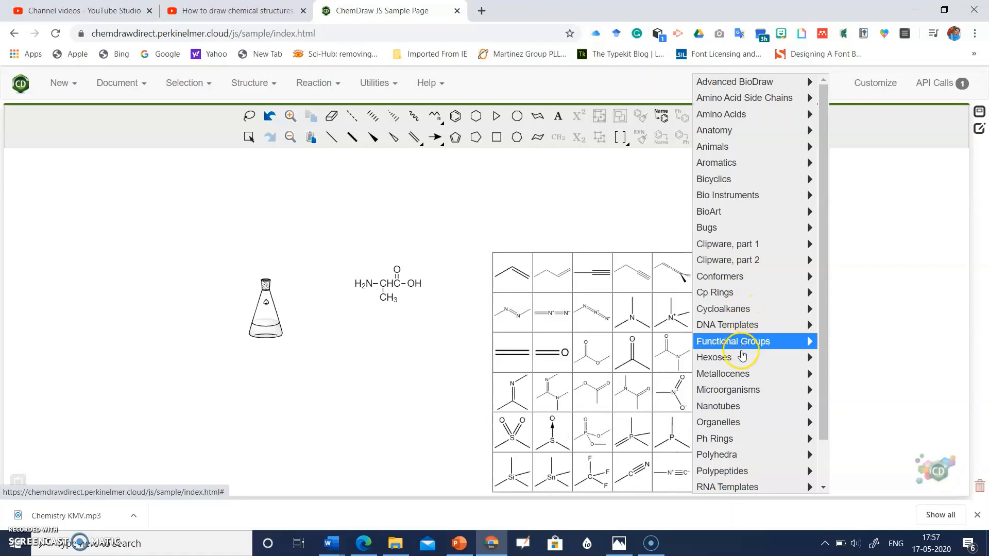
mouse_move(735, 407)
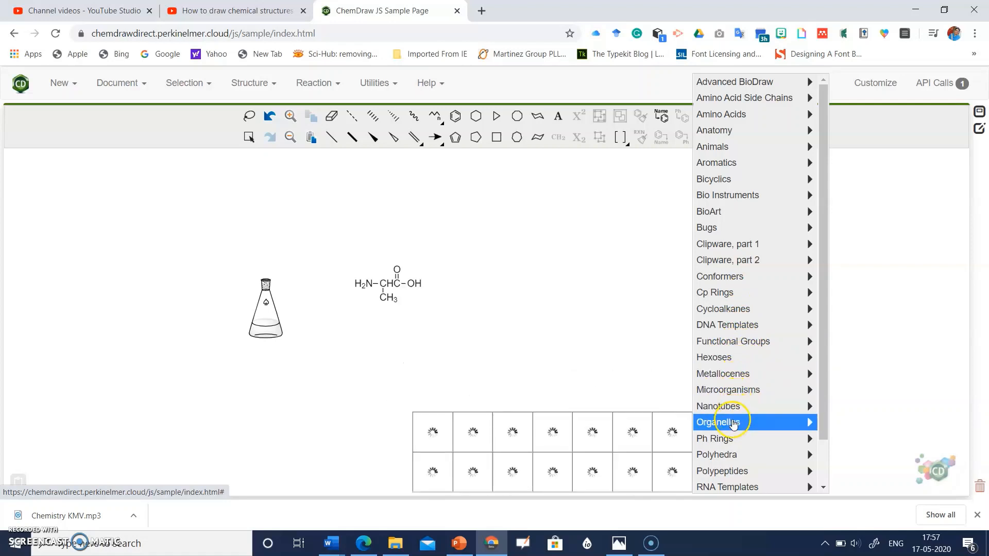
mouse_move(727, 489)
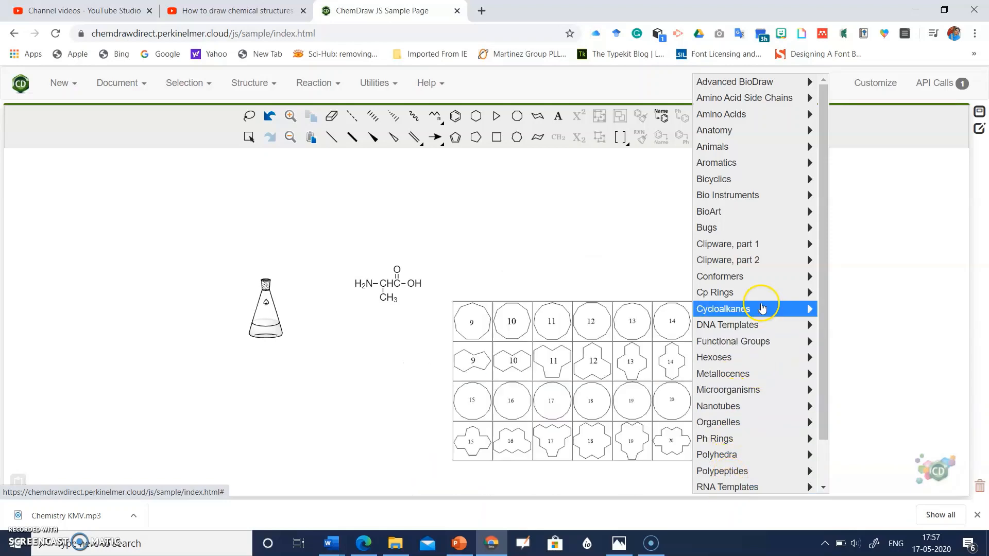
mouse_move(760, 309)
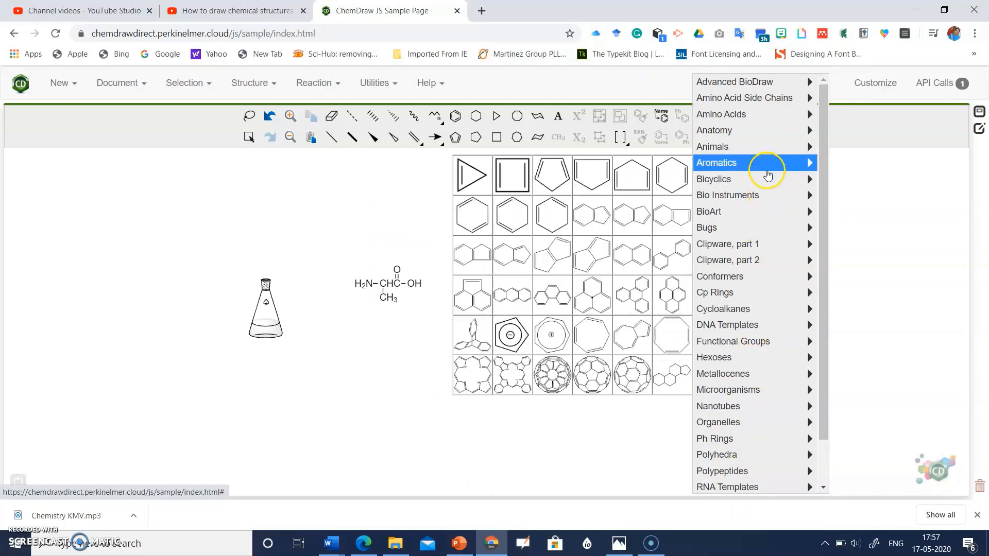
mouse_move(755, 224)
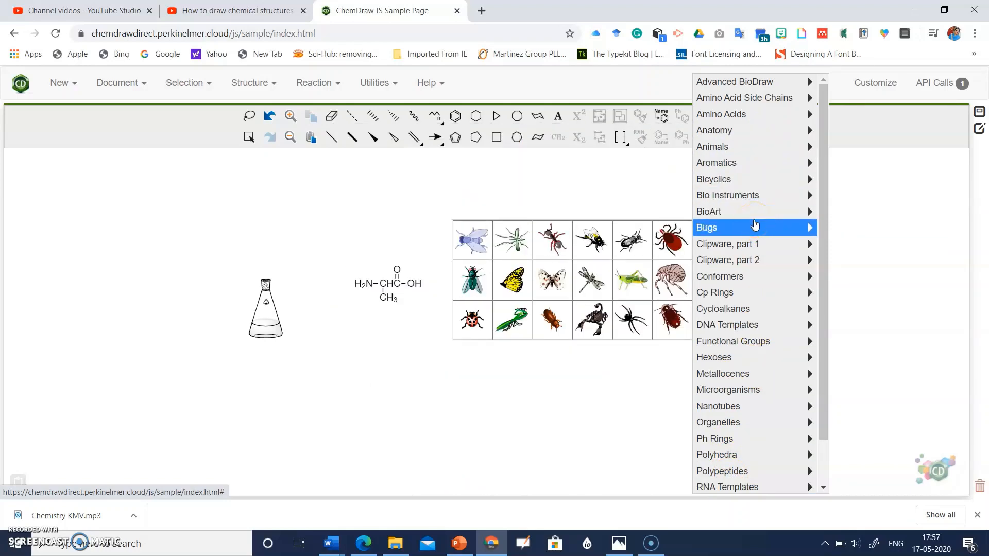
mouse_move(728, 194)
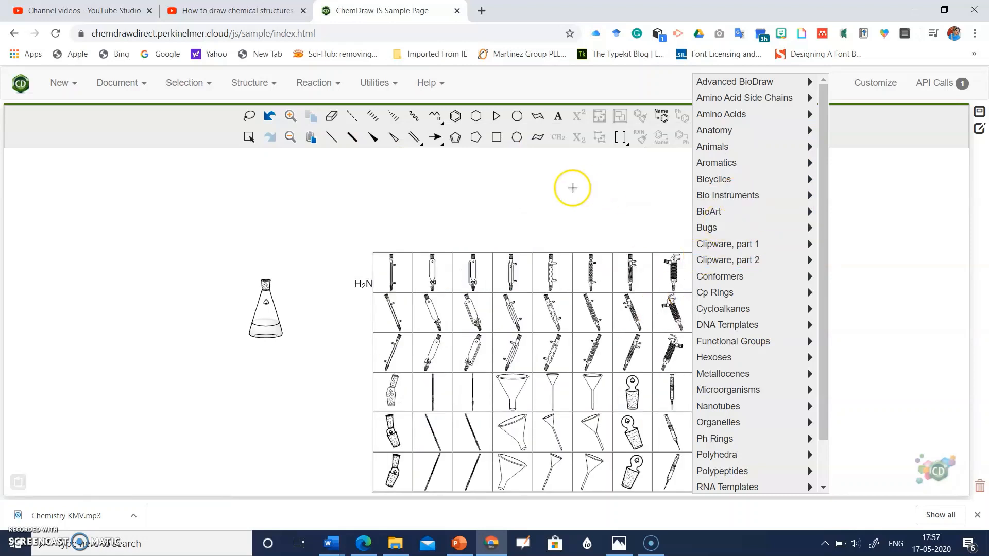
Step: Place another stoppered flask above the alanine structure and erase both flasks and the alanine from the canvas
click(393, 193)
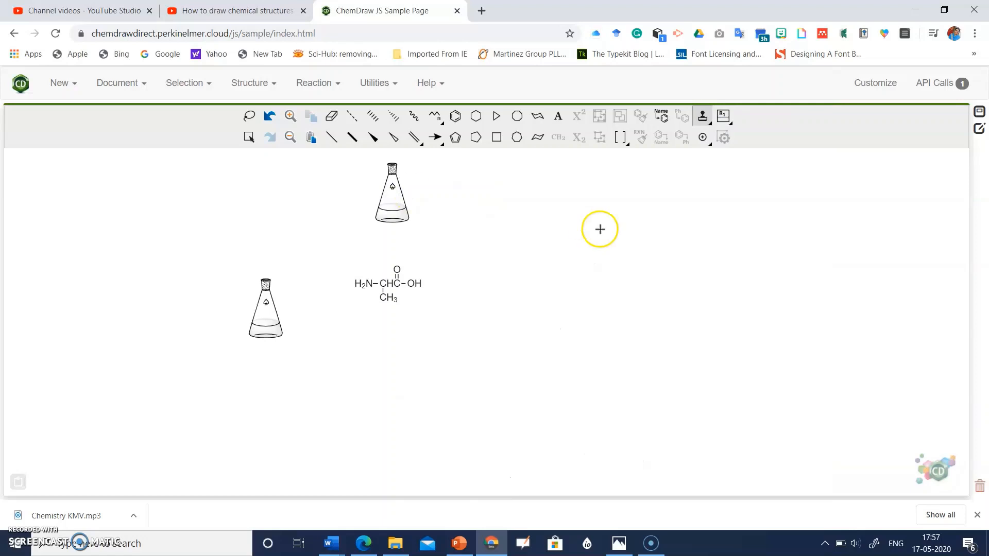
click(332, 116)
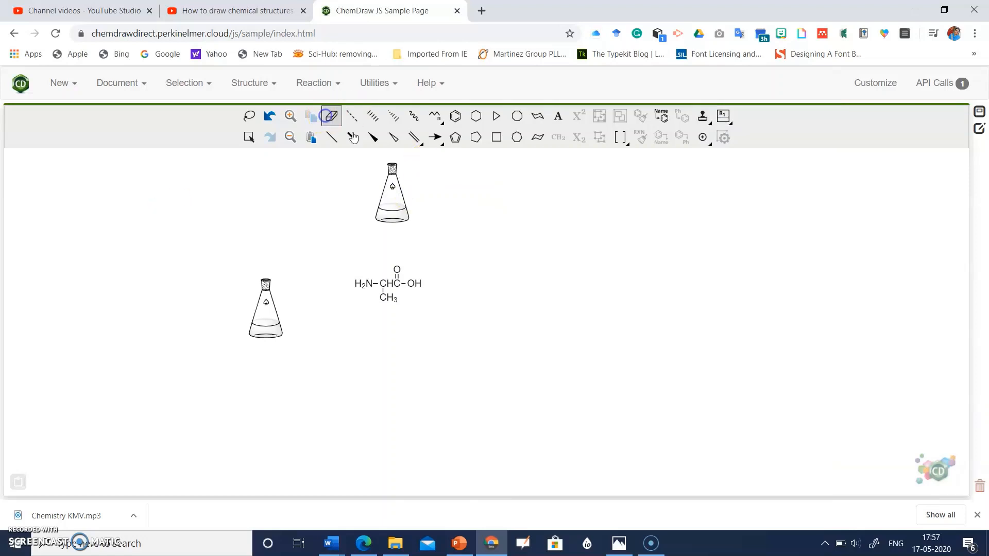
click(387, 186)
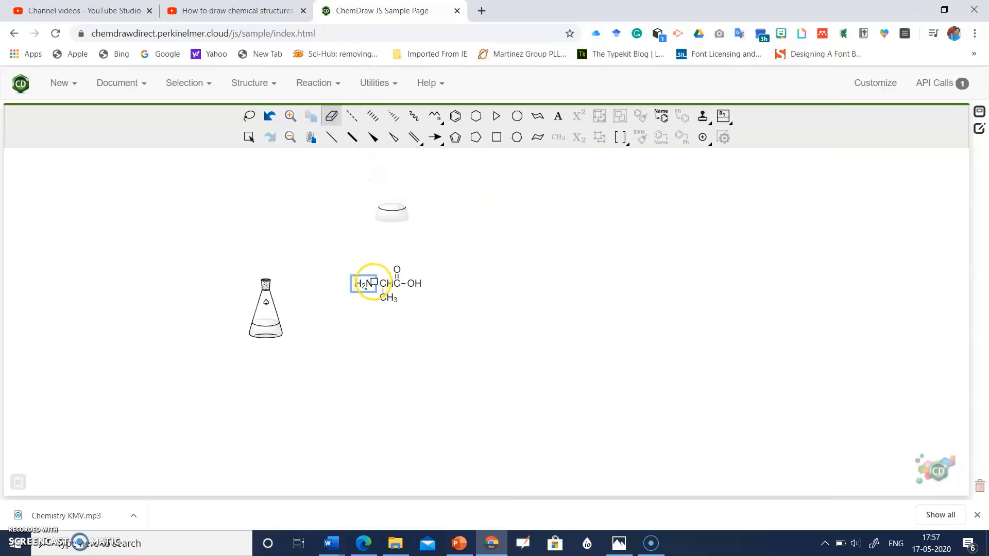
click(380, 284)
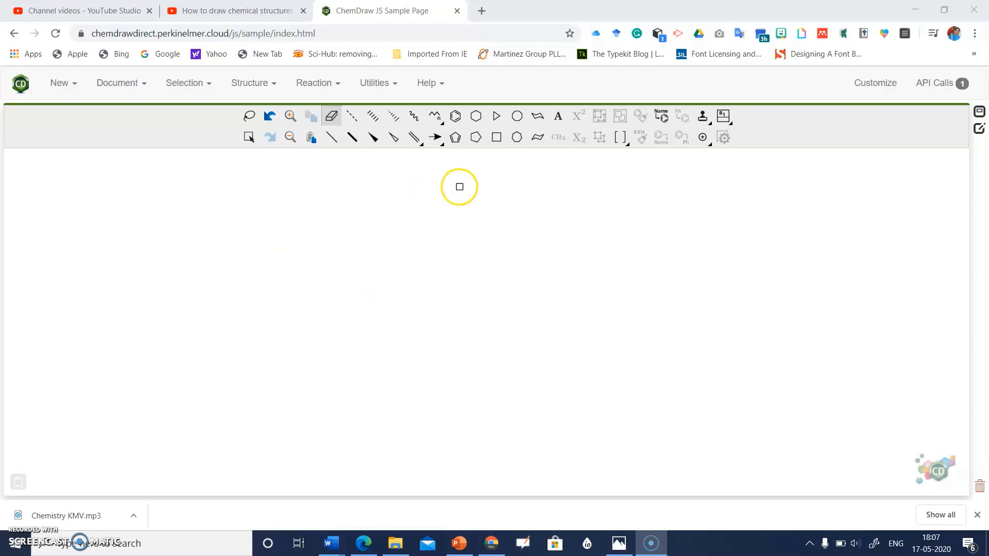
Step: Draw a benzene ring with a side chain of two single bonds attached to its top atom
click(454, 116)
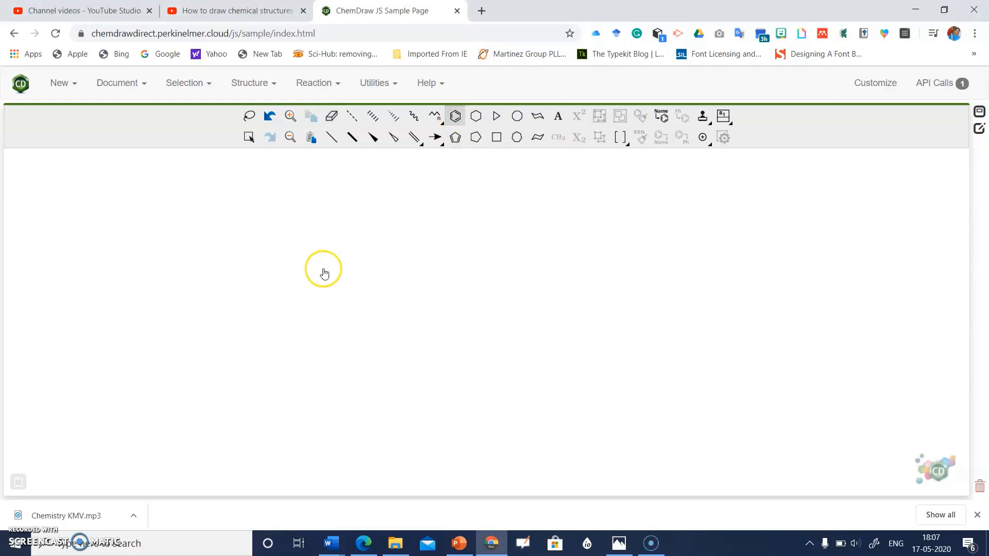
click(245, 281)
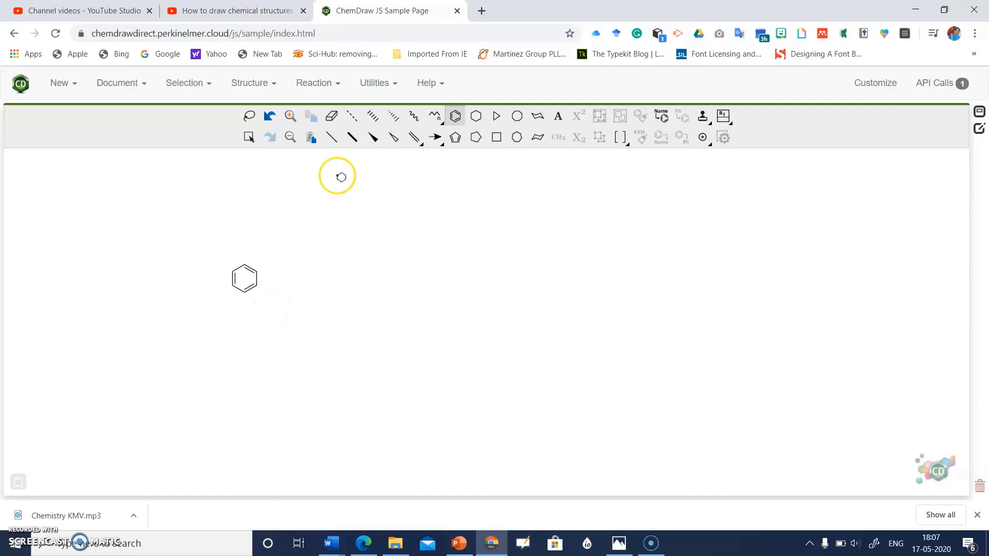
click(331, 139)
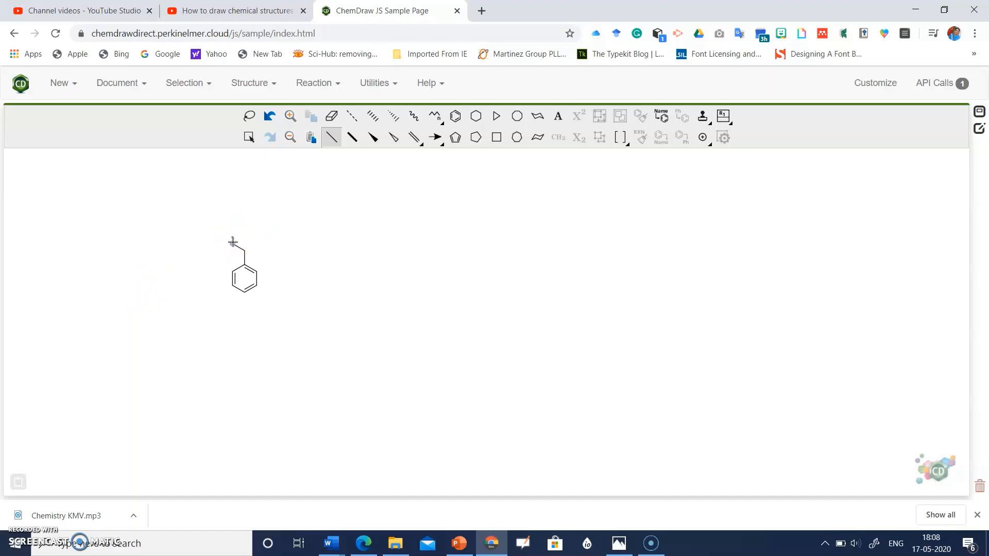
Step: Add an atom label beginning with CH at the free end of the ring's side chain
click(556, 119)
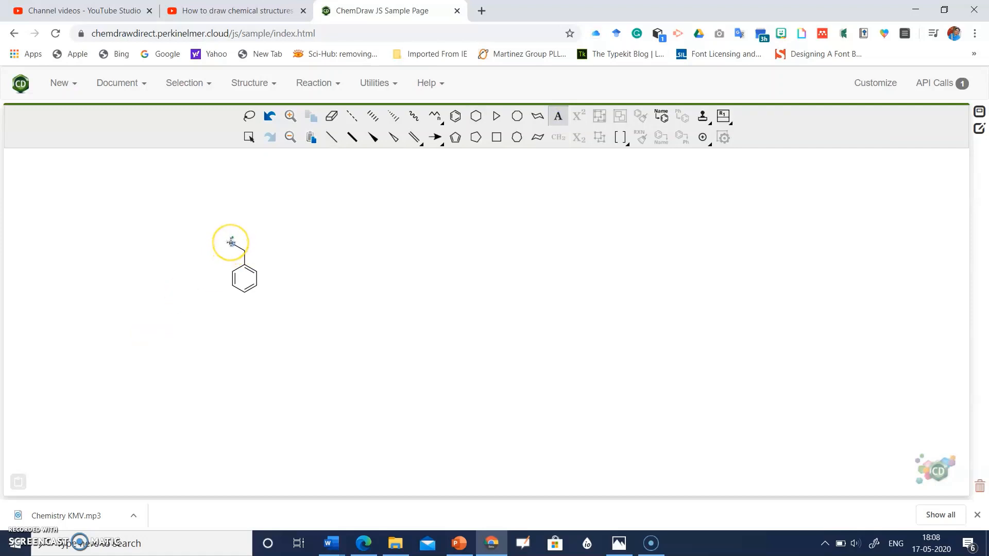
click(240, 242)
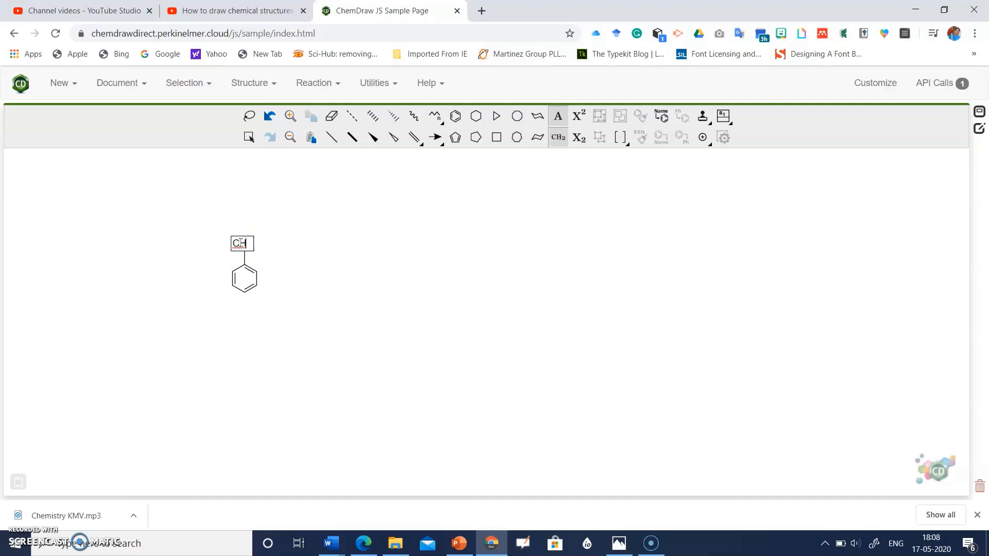
click(278, 242)
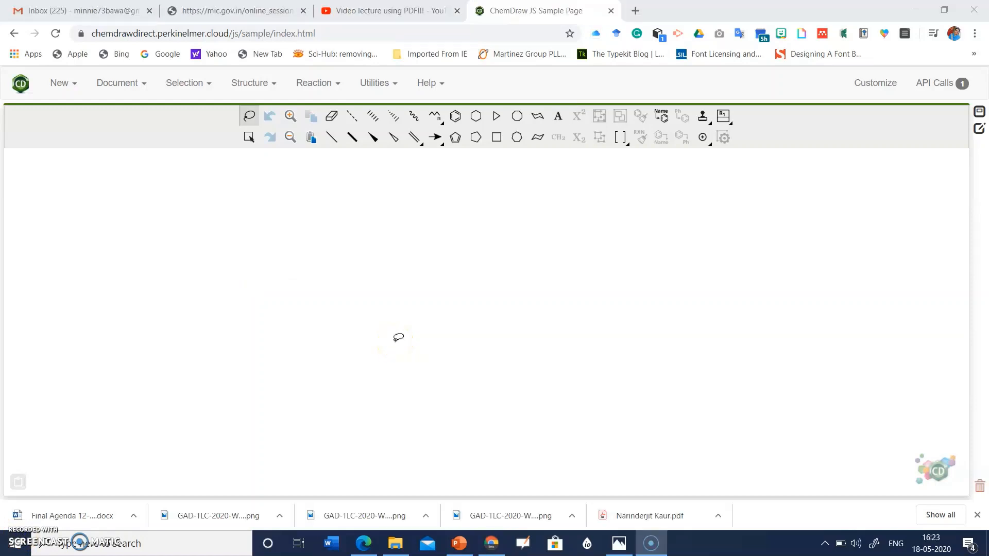
Step: Draw a benzene ring on the empty canvas with one single bond pointing up from its top atom
click(455, 116)
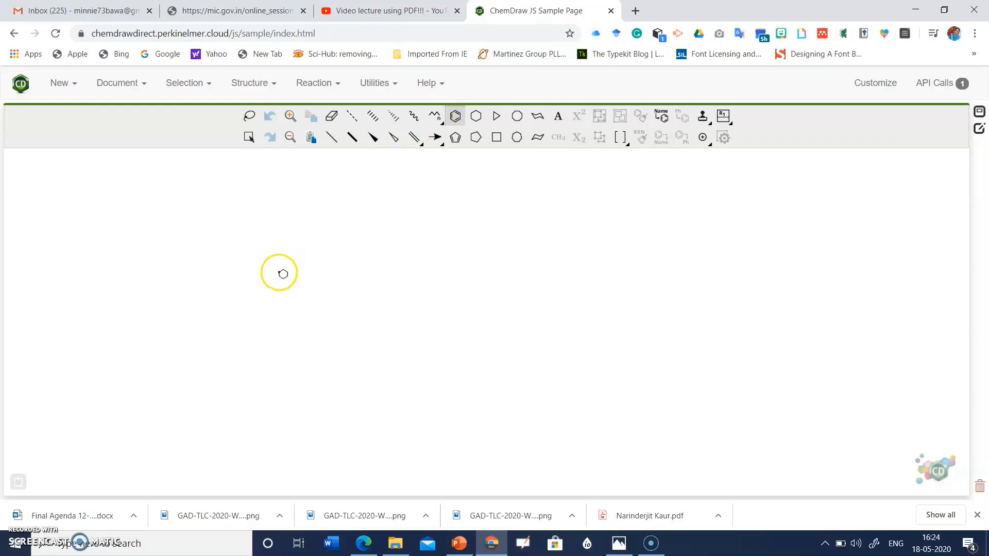
click(257, 287)
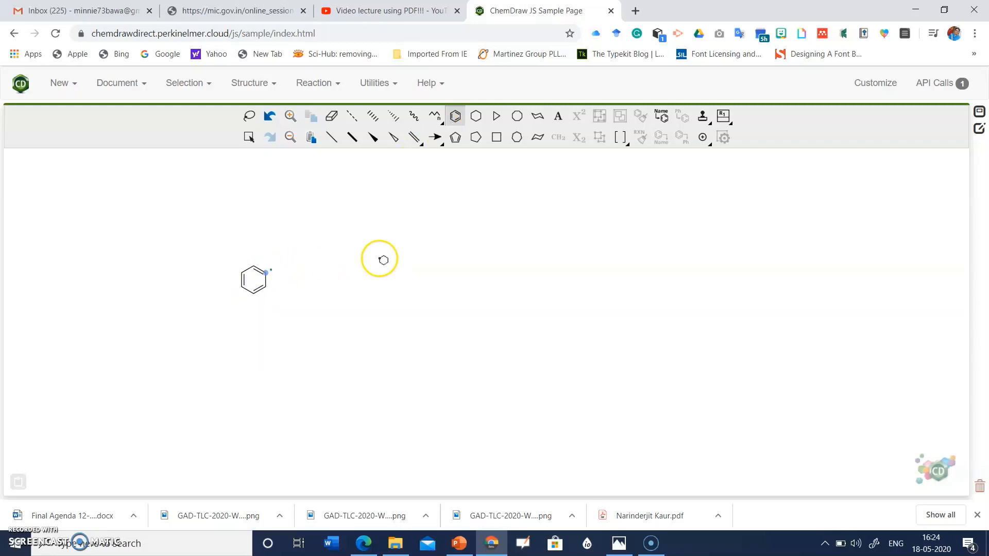
click(332, 138)
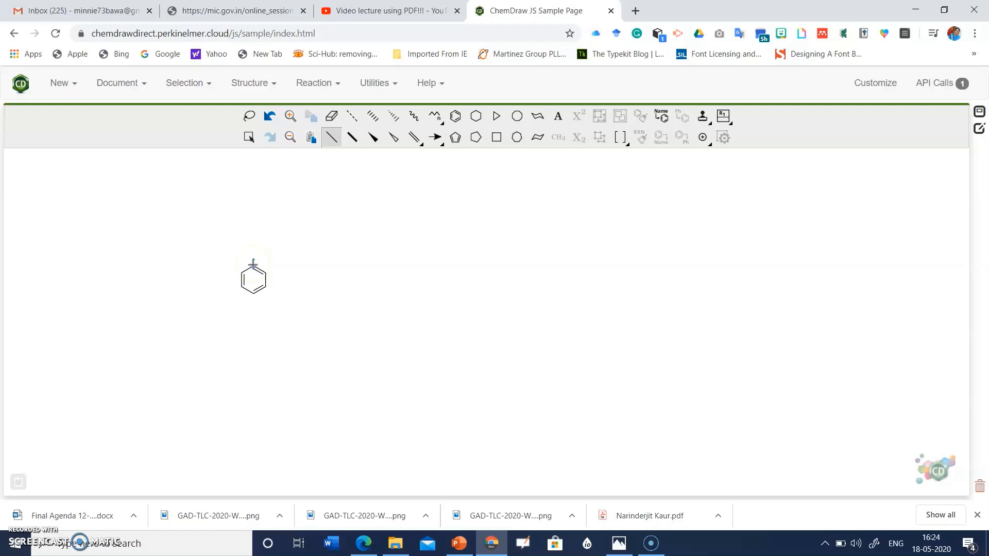
click(253, 264)
Step: Label the free end of the ring's bond as CH3 to complete the toluene structure
click(560, 117)
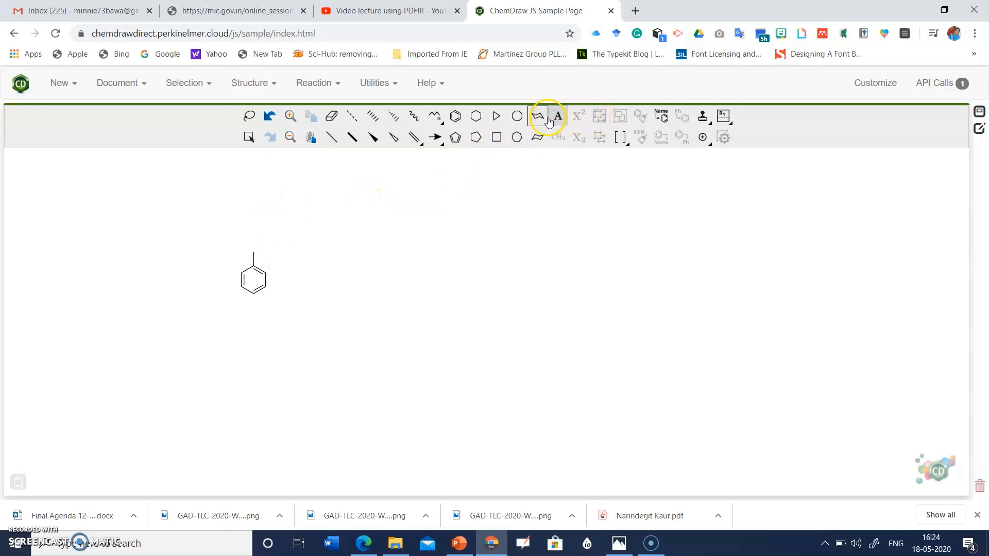
click(253, 251)
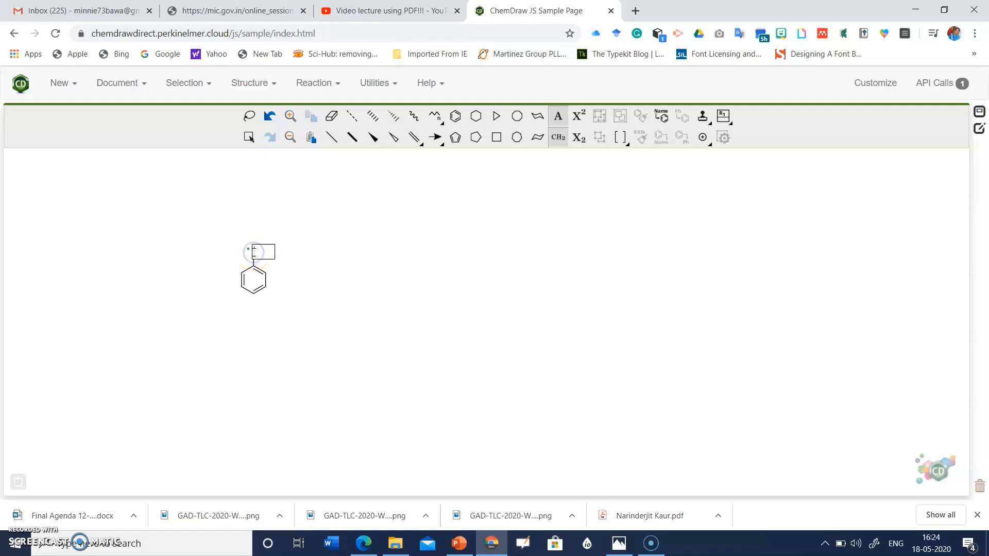
click(262, 255)
click(297, 274)
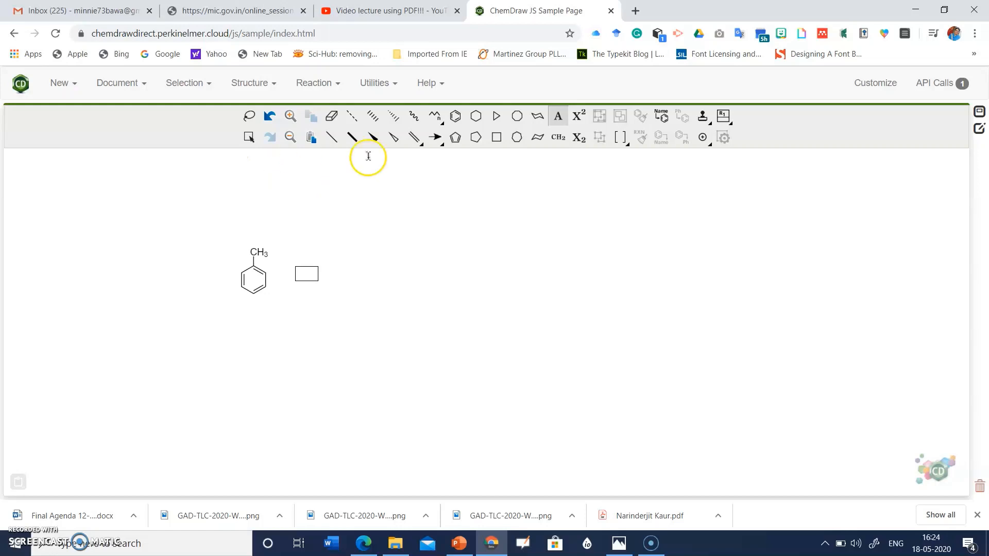
Step: Draw a horizontal solid-headed reaction arrow starting beside the toluene ring and pointing away from it
click(441, 145)
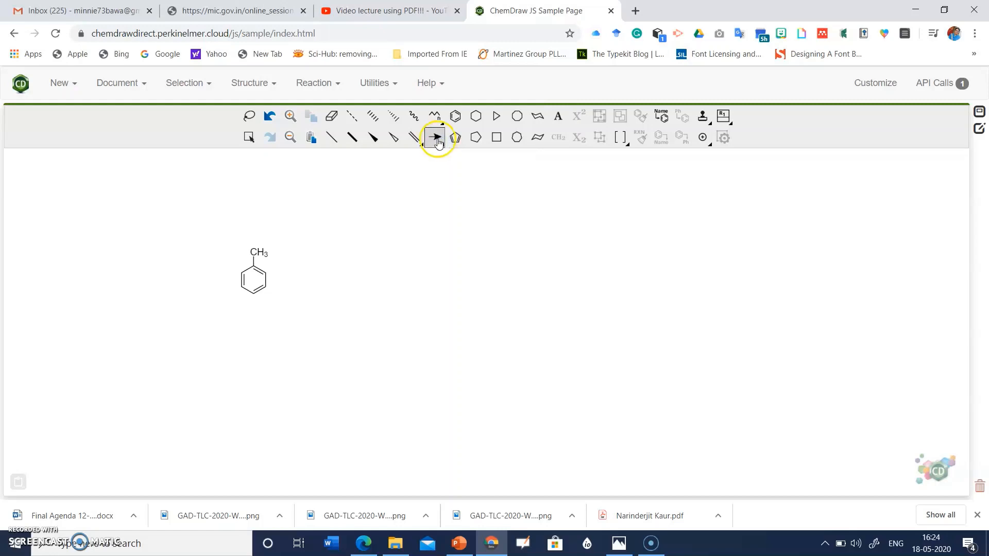
click(437, 139)
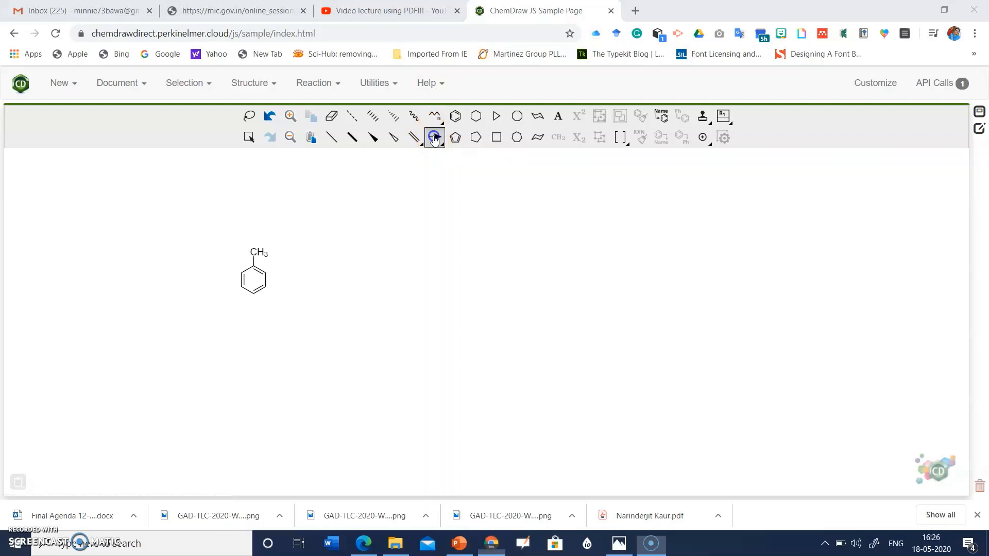
click(434, 139)
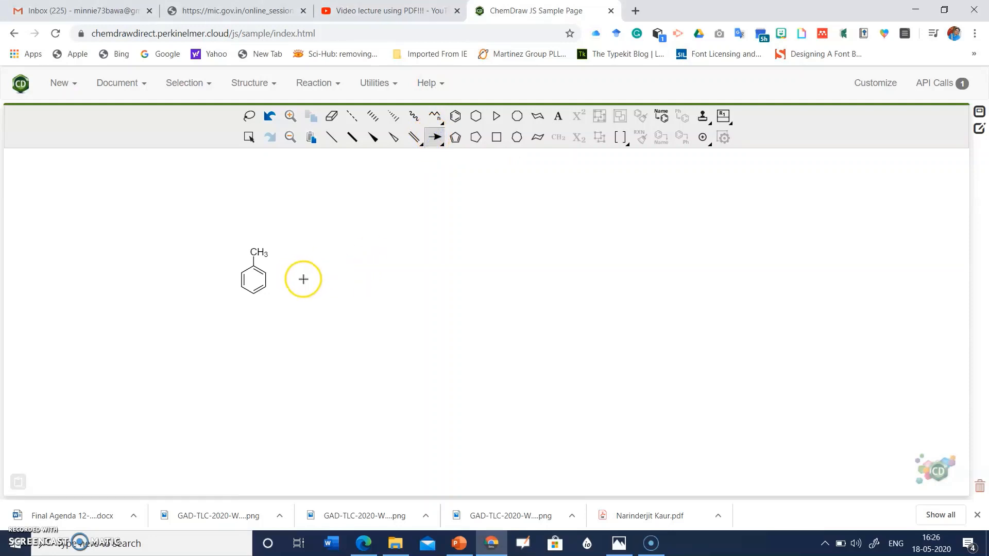
drag(303, 279, 397, 282)
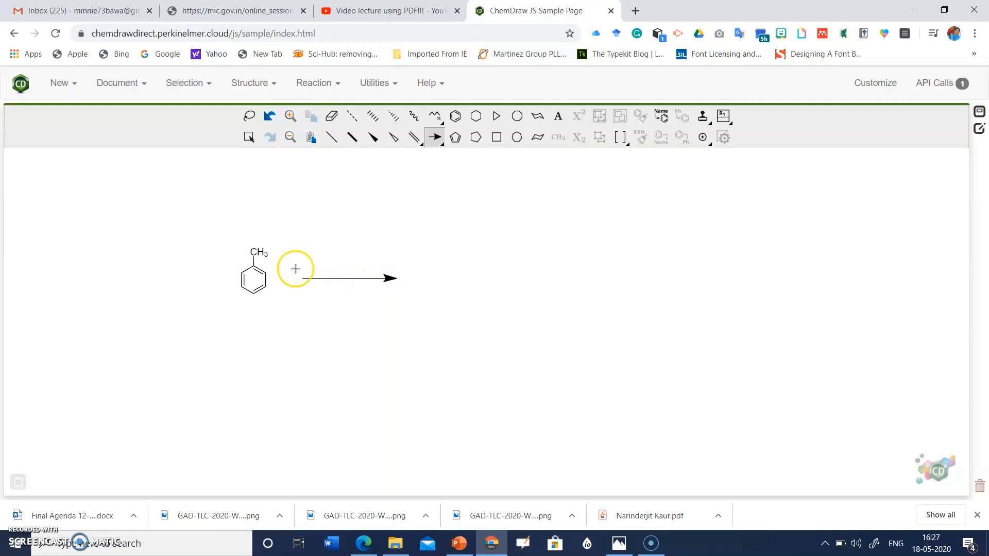
Step: Add the reagent text HNO3/H2SO4 above the reaction arrow and format the 3 in HNO3 as a subscript
click(558, 118)
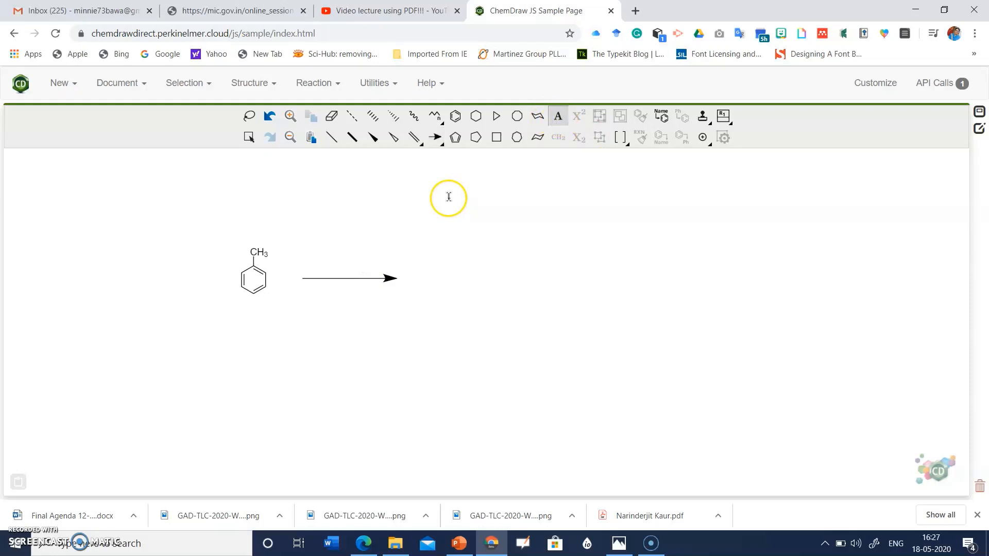
click(310, 268)
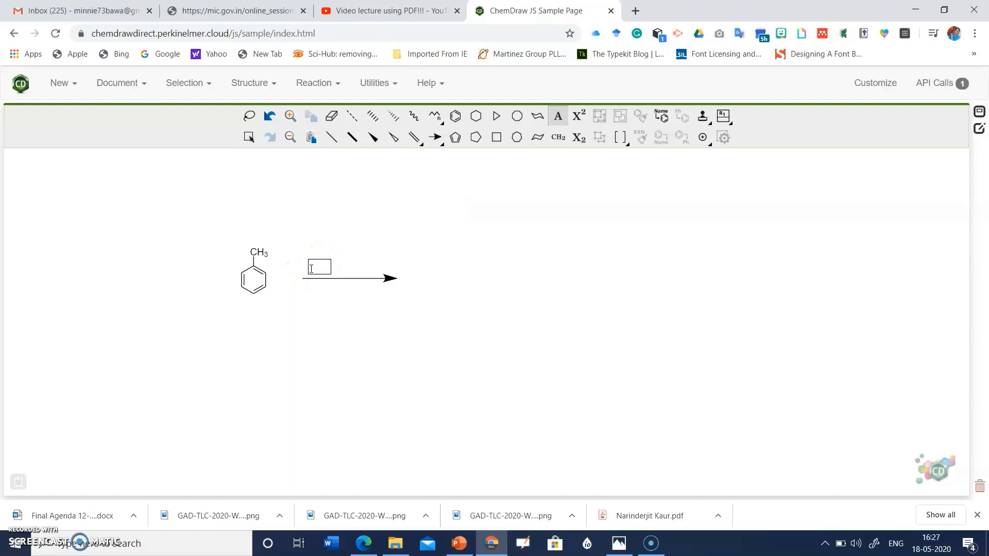
text(HNO3/H2SO)
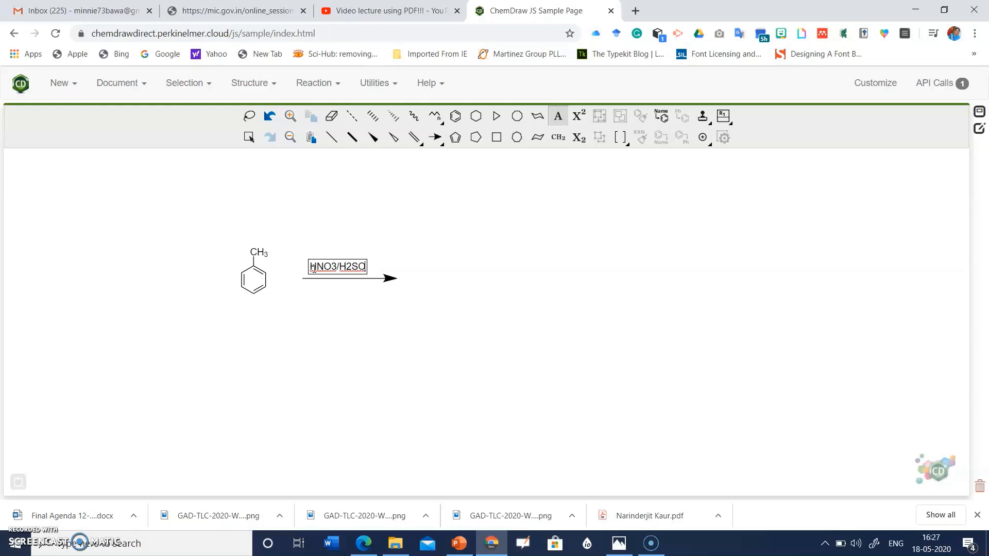
text(4)
drag(337, 266, 333, 266)
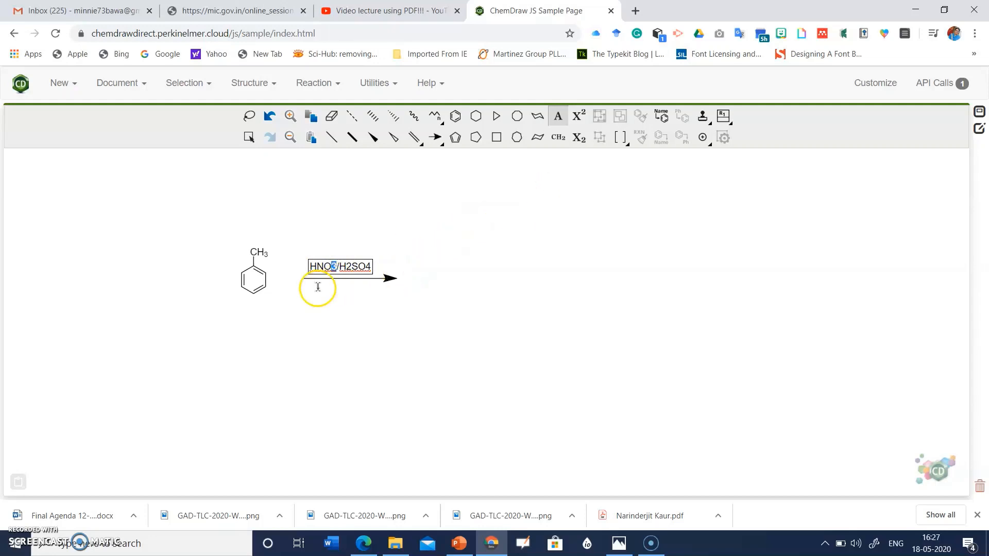
click(579, 138)
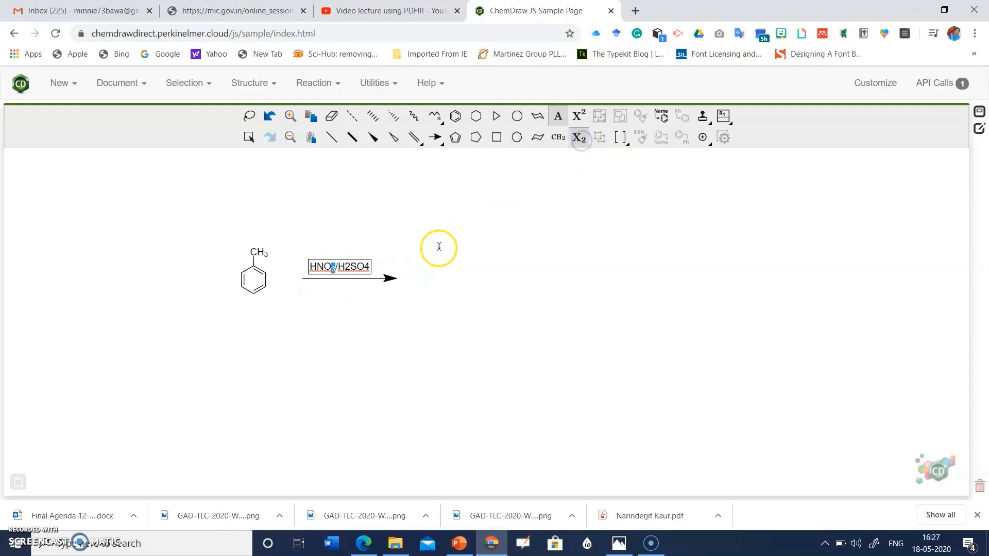
Step: Format the 2 and the 4 in the H2SO4 part of the reagent text as subscripts
click(345, 267)
drag(343, 267, 348, 268)
click(579, 137)
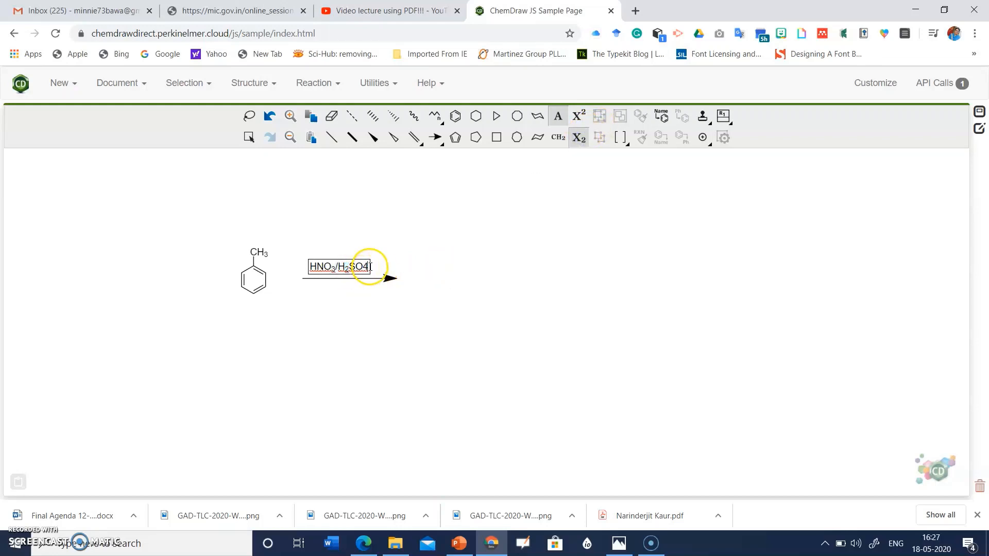
click(365, 266)
drag(365, 266, 369, 267)
click(577, 138)
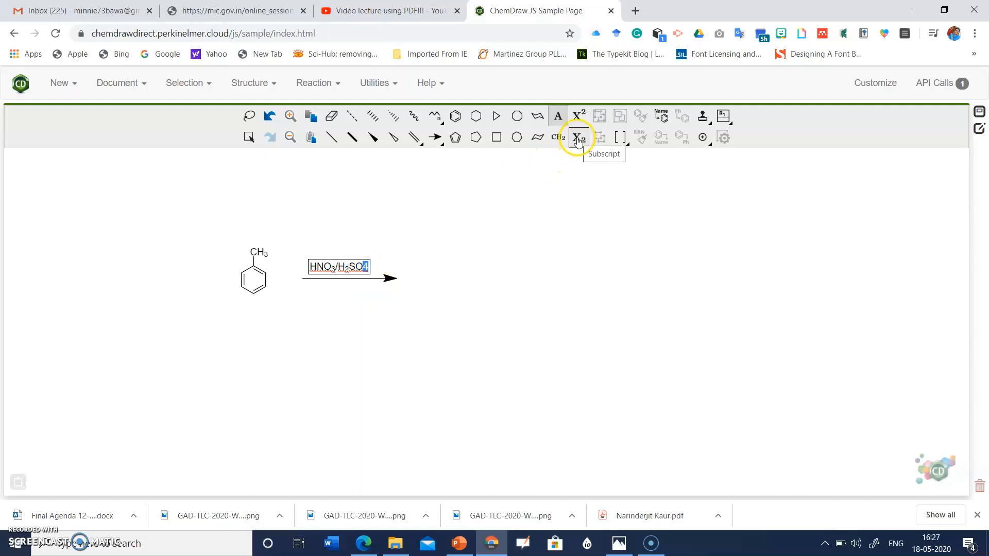
click(578, 140)
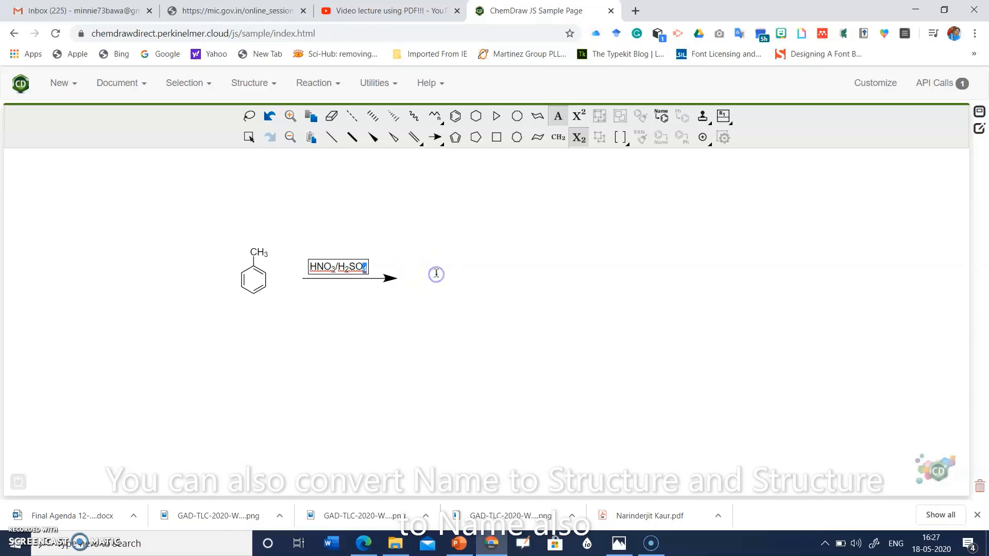
Step: Place a question mark as text beyond the reaction arrow's head to stand for the unknown product
click(436, 273)
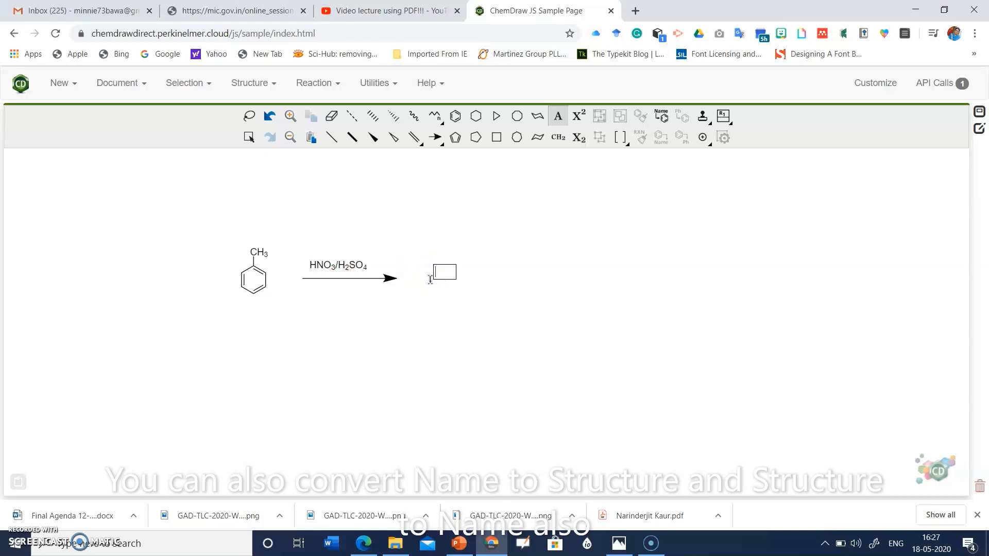
click(559, 116)
click(440, 275)
click(443, 273)
click(460, 279)
click(460, 279)
click(441, 272)
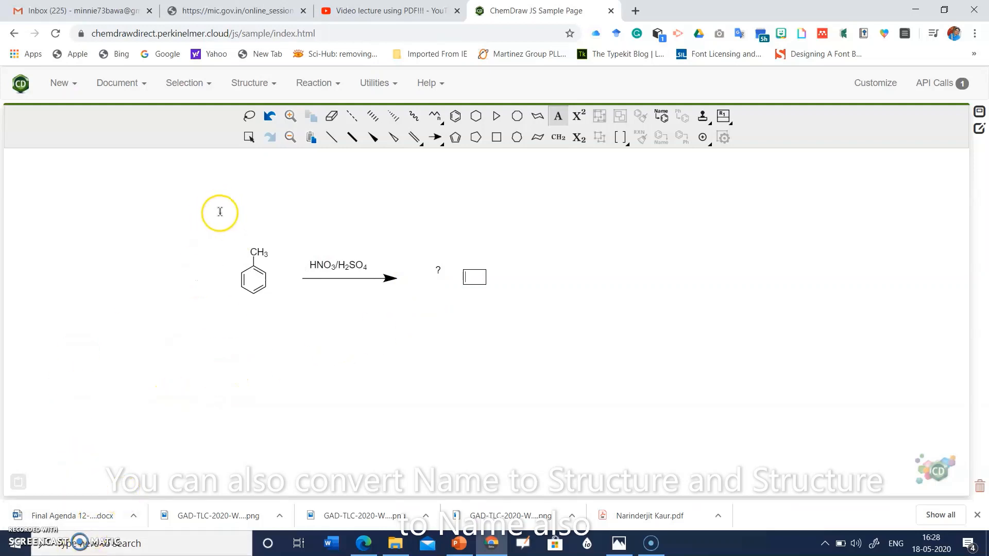
click(398, 323)
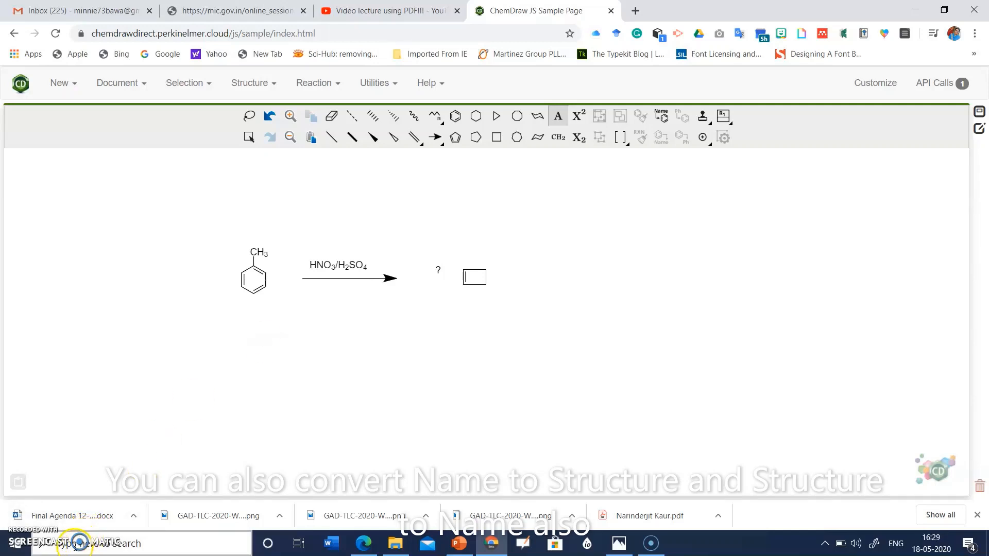
Step: Open the Snipping Tool and capture a rectangular snip of the whole reaction, from the toluene ring to the question mark
click(76, 547)
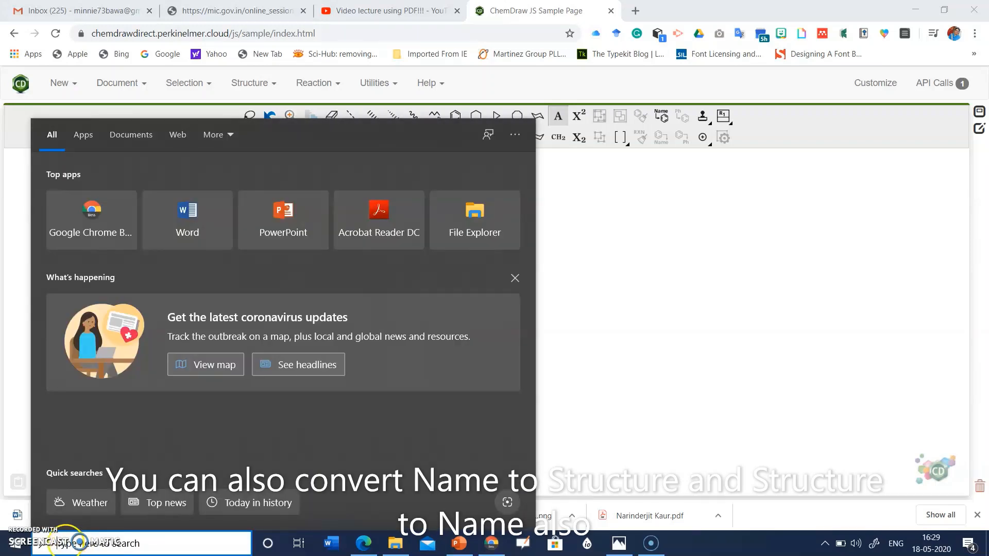
text(snipping)
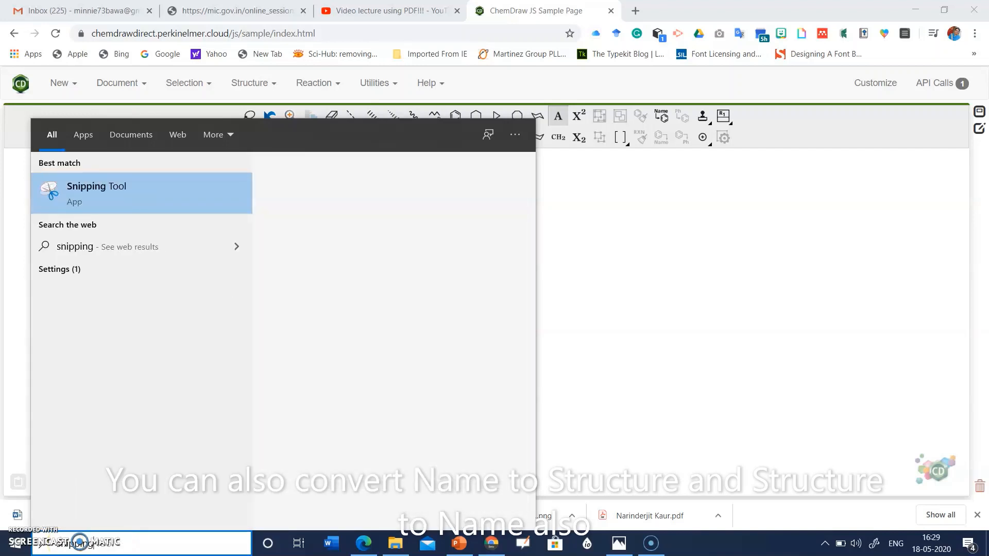
click(95, 193)
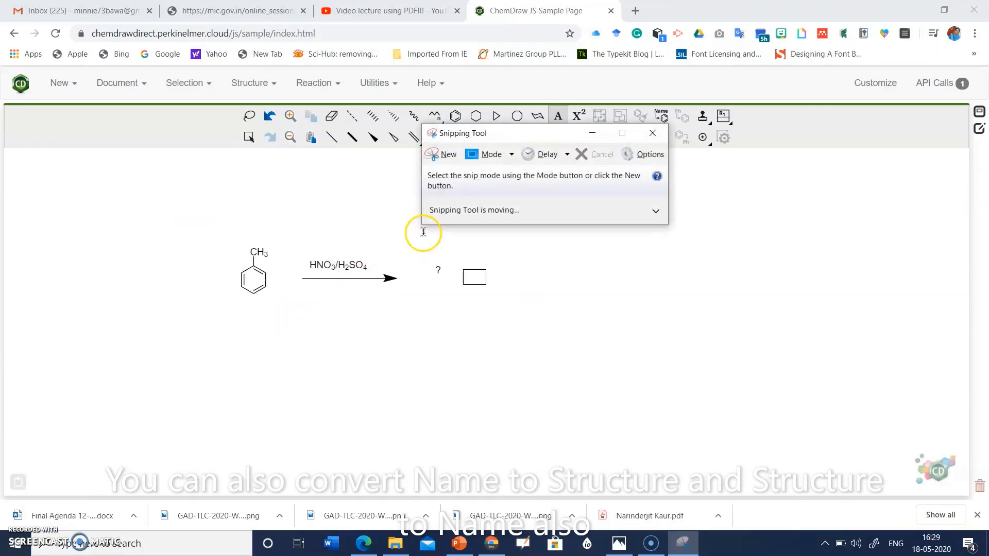
click(512, 154)
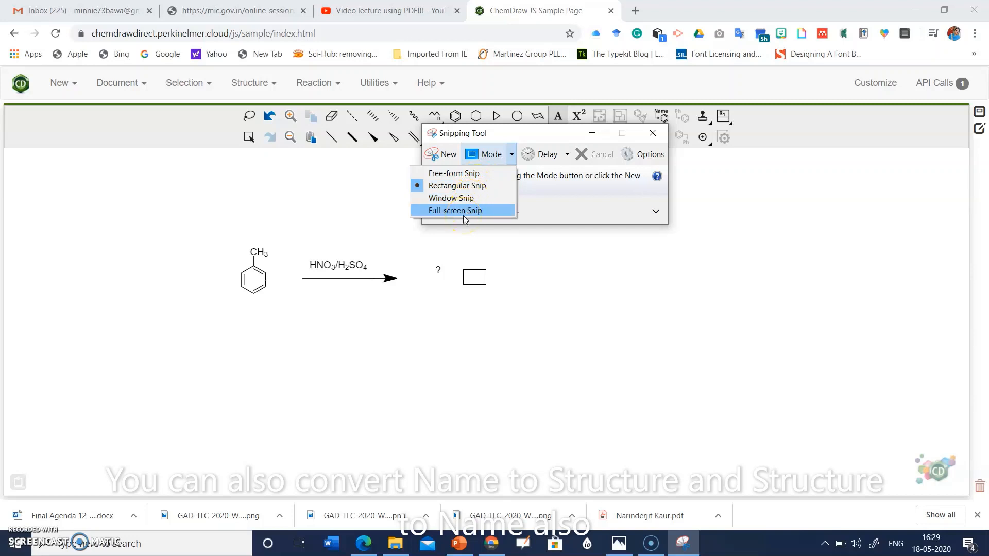
click(457, 185)
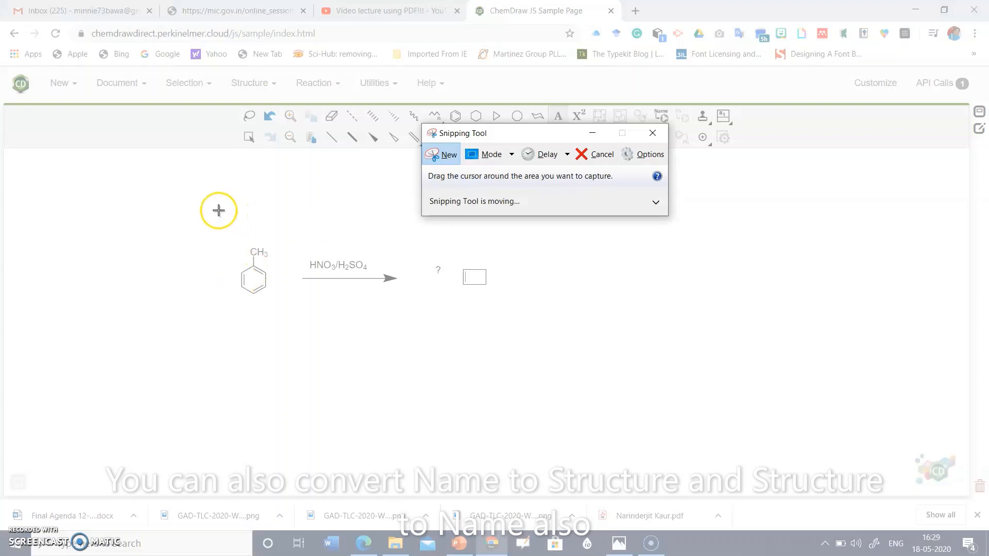
mouse_move(212, 202)
mouse_down()
mouse_move(260, 316)
mouse_move(541, 355)
mouse_up()
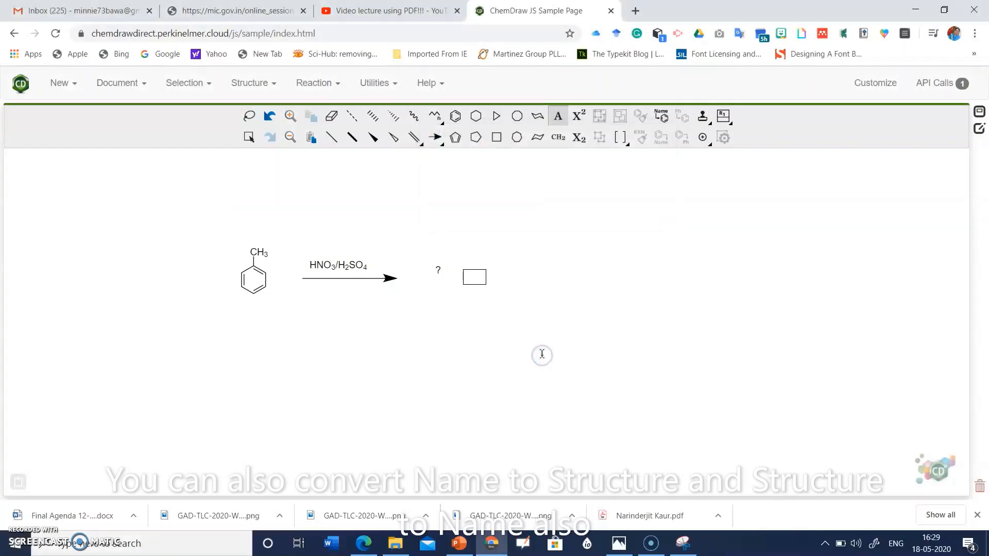
click(681, 545)
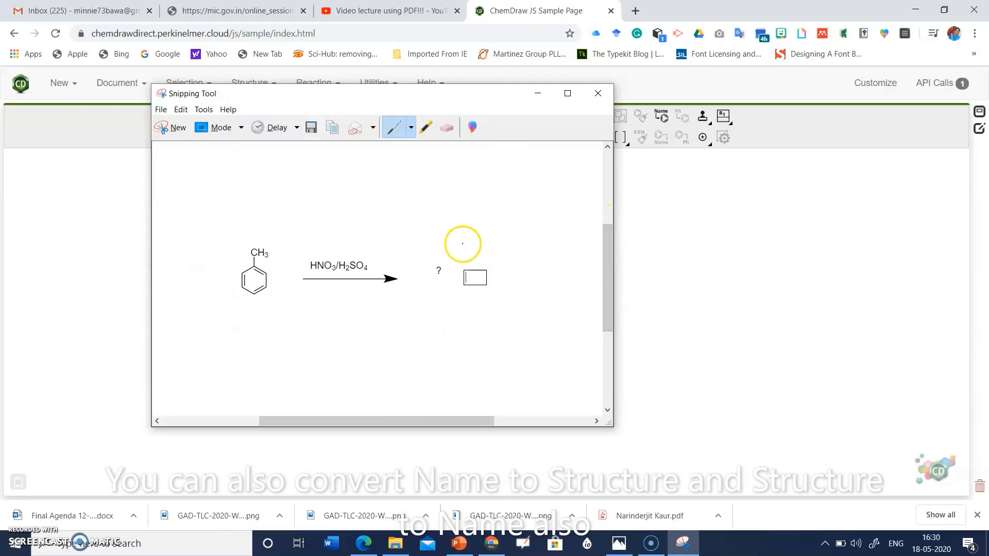
Step: Save the snip to the Desktop as a JPEG file named Reaction and close the Snipping Tool
click(161, 111)
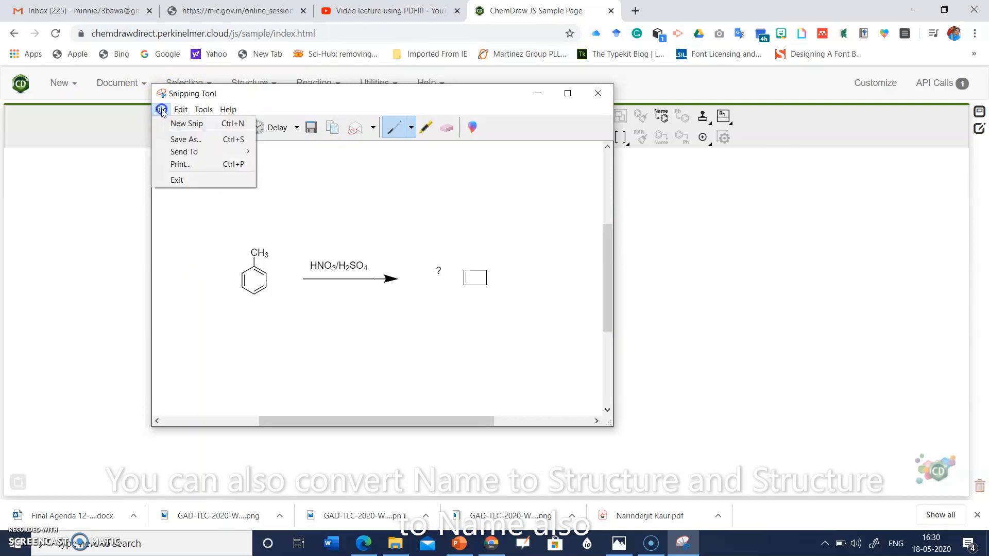
click(171, 142)
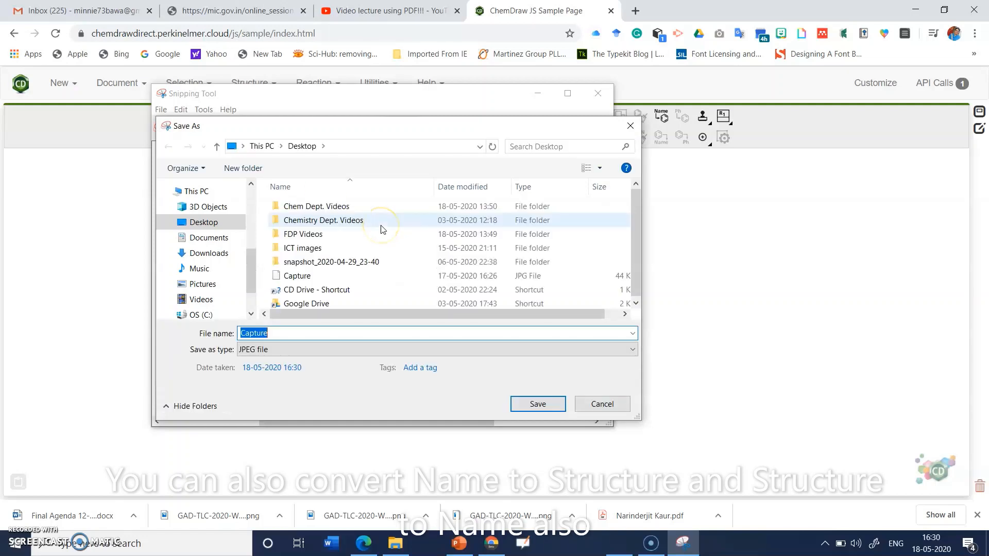
click(524, 349)
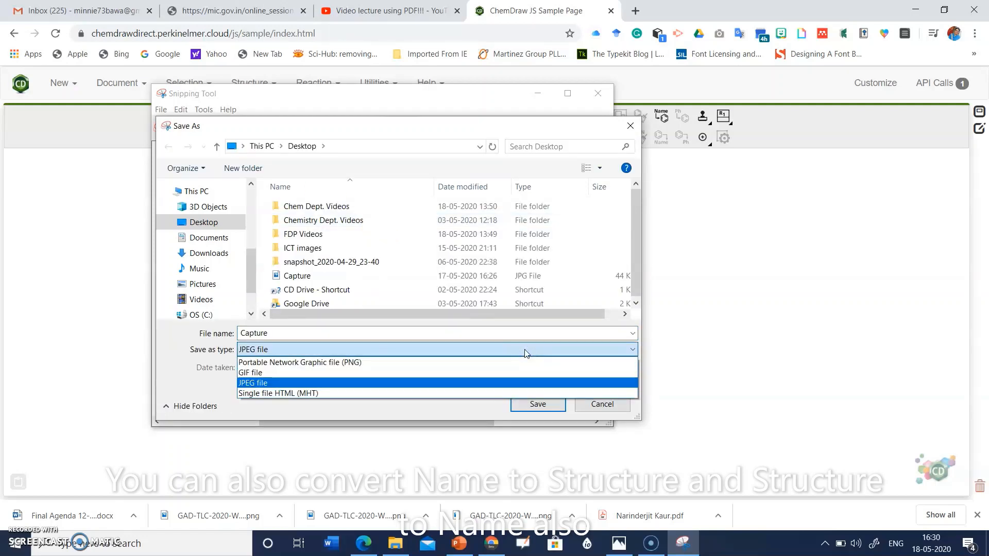
click(350, 383)
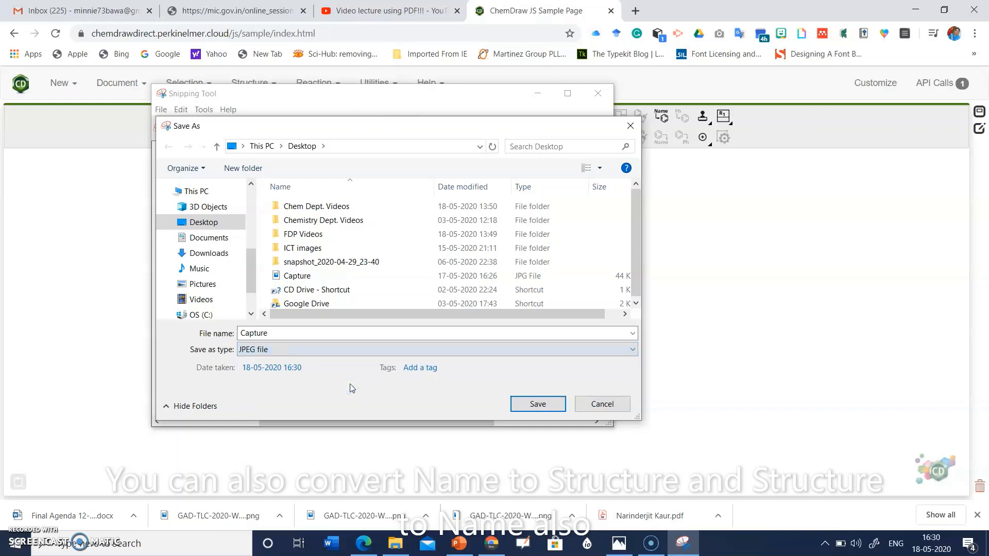
click(308, 333)
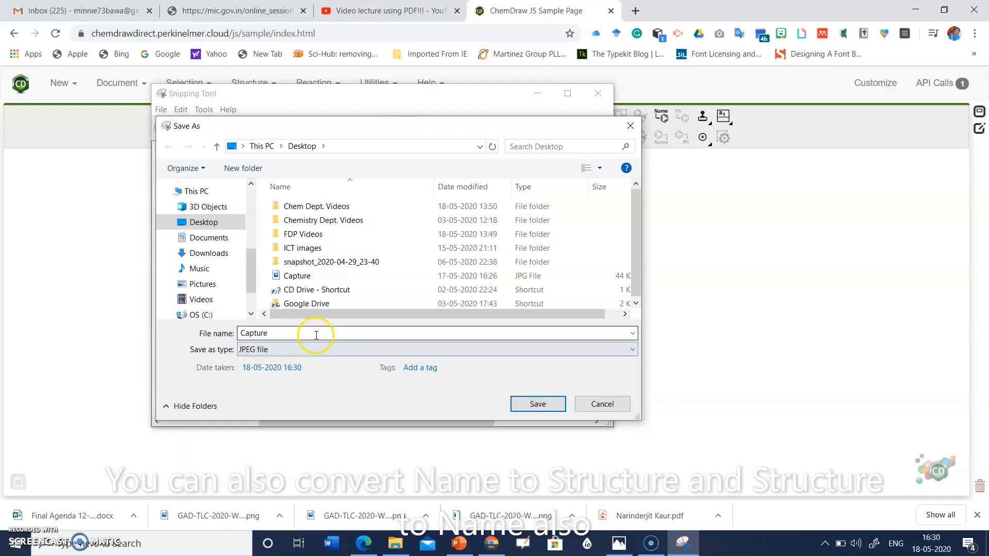
double_click(307, 335)
key(BackSpace)
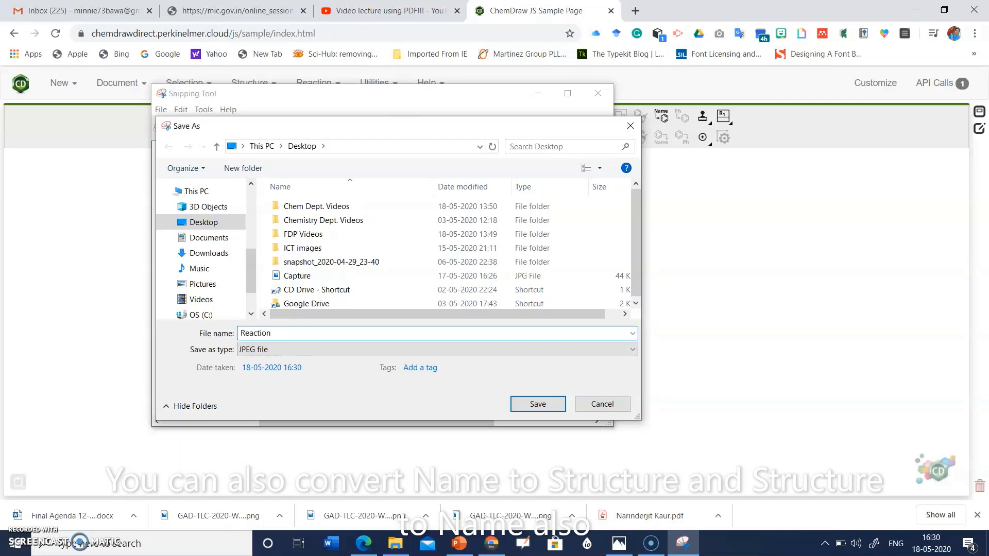
click(210, 224)
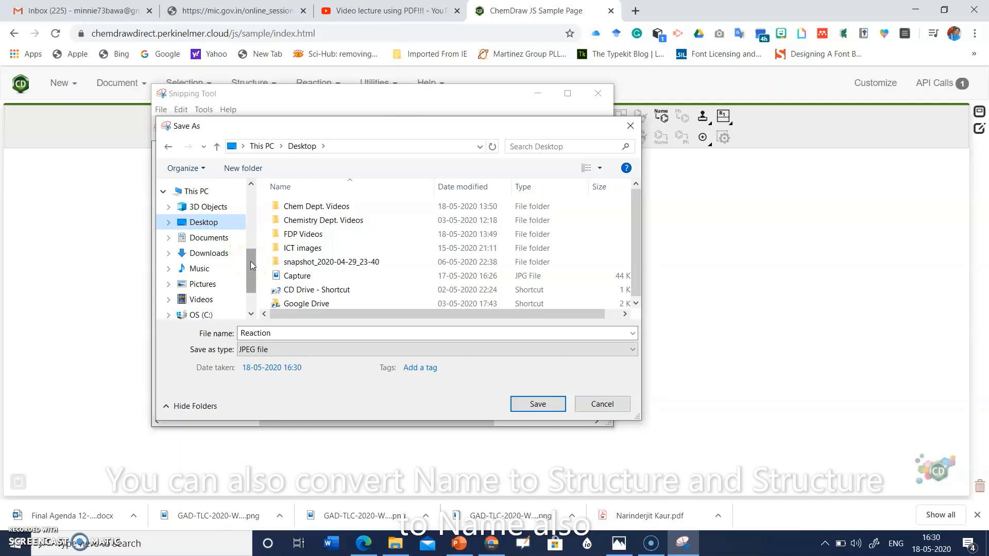
click(229, 221)
click(538, 404)
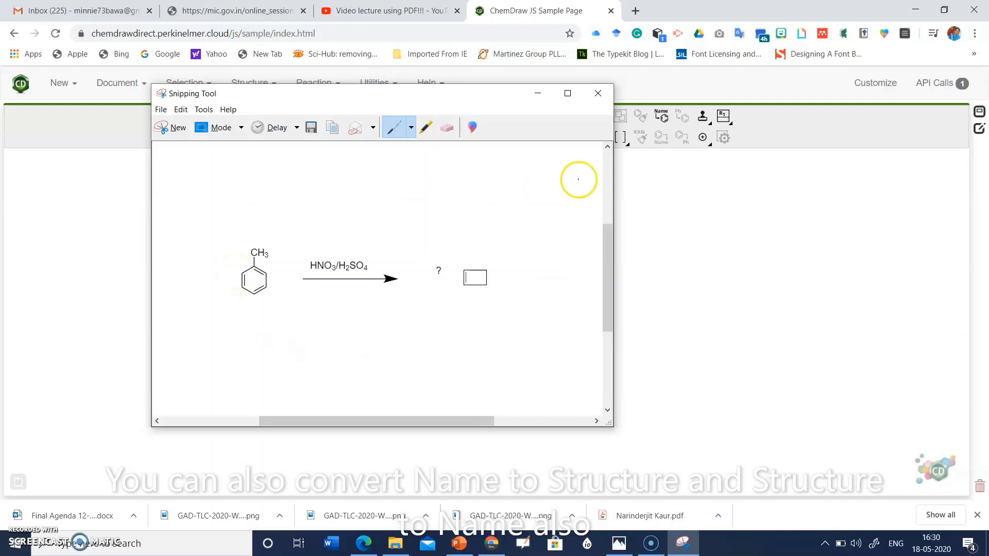
click(596, 95)
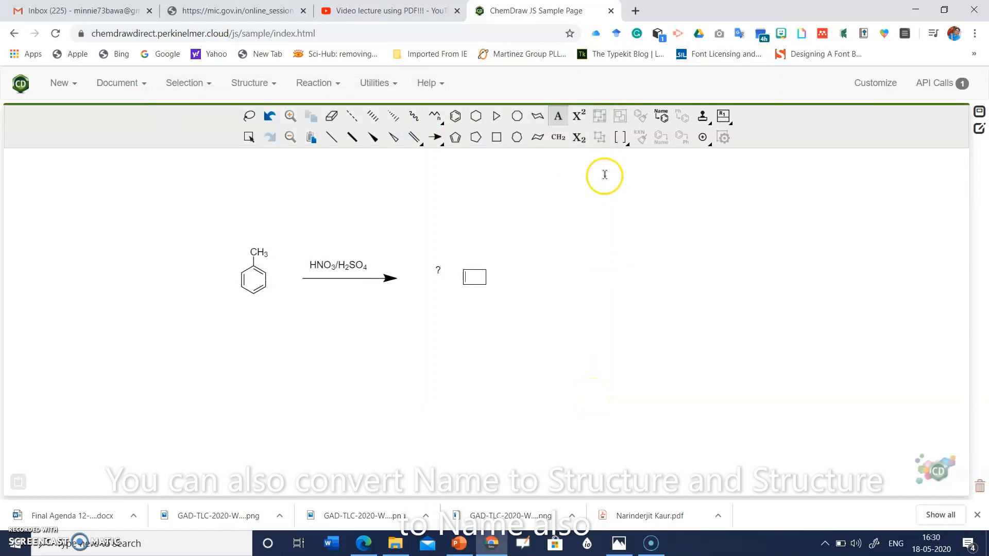
Step: Search the web for "google form" in a new browser tab
click(637, 11)
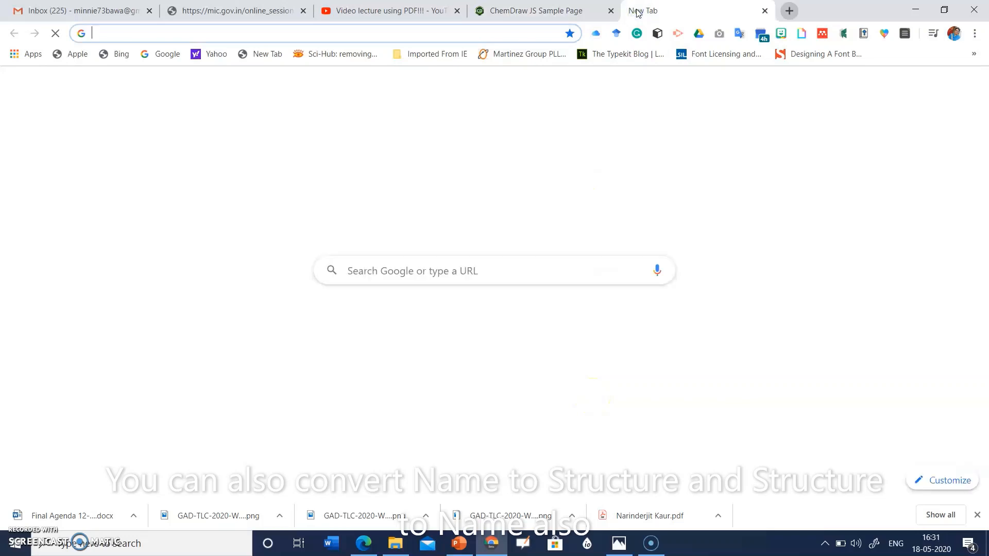
click(459, 268)
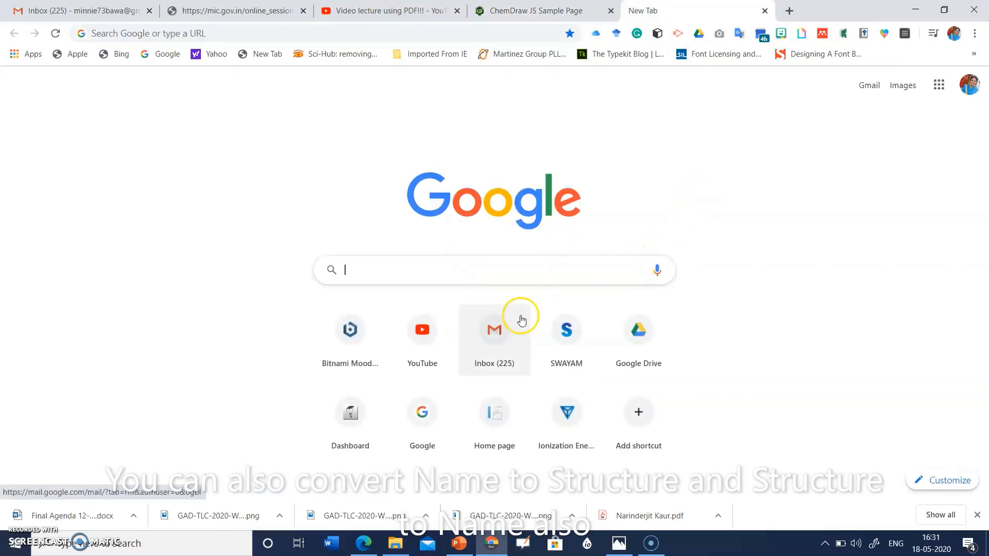
text(goo)
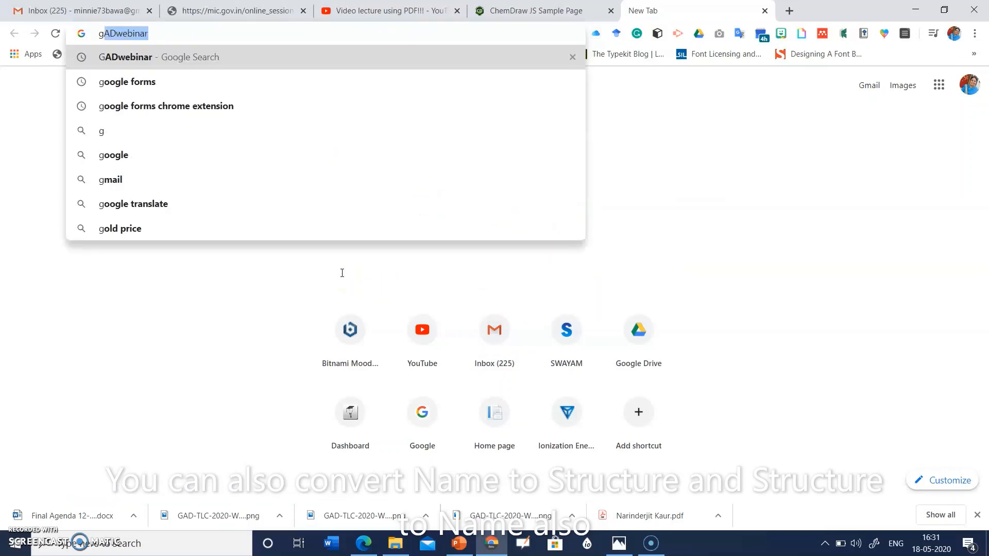
text(gle forms chrome extension)
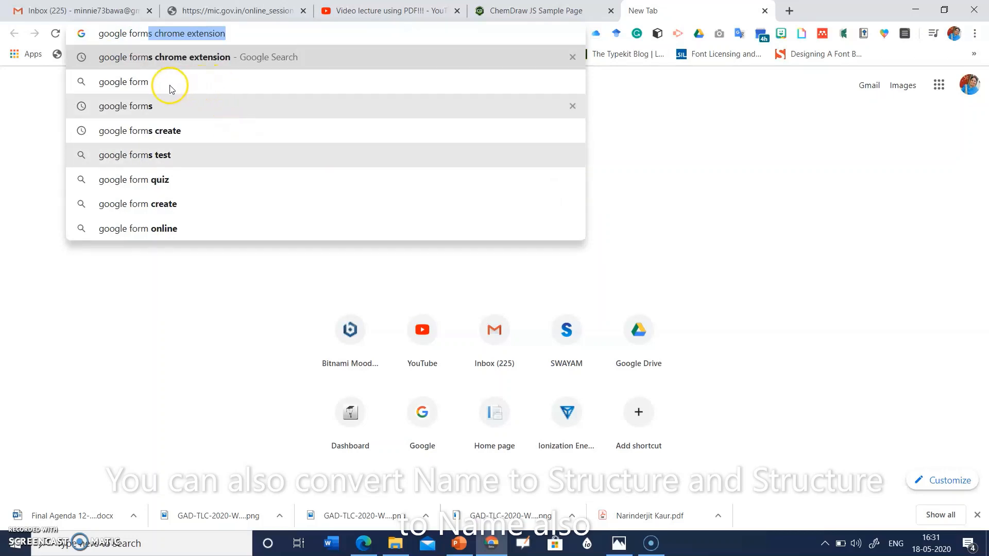
click(151, 83)
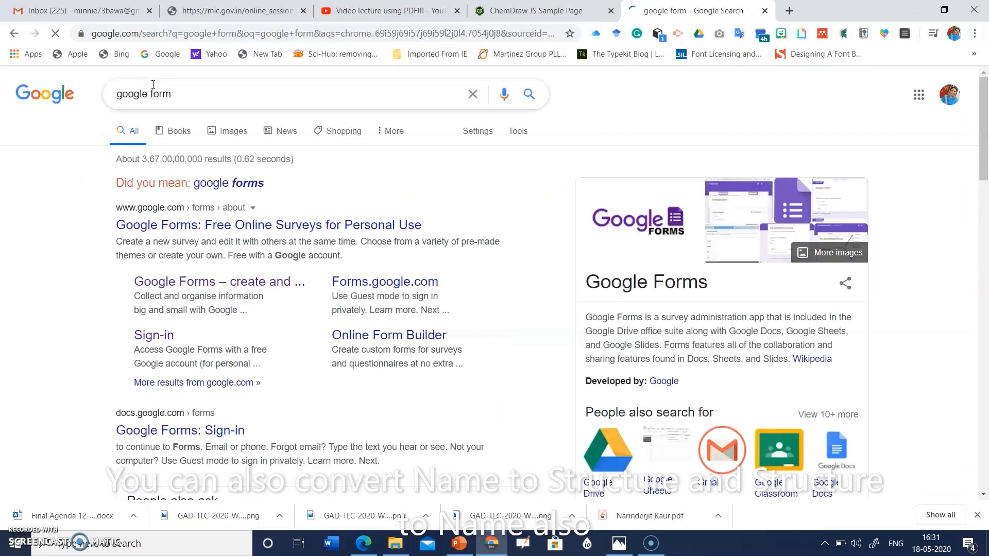
Step: Go to Google Forms for personal use from the search results and create a blank form
click(222, 285)
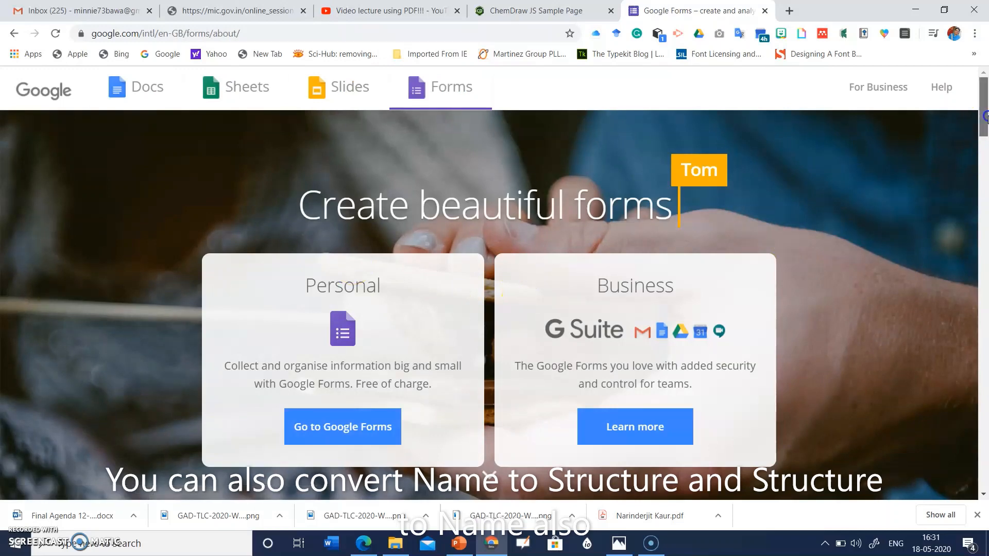
mouse_move(983, 126)
mouse_down()
mouse_move(985, 139)
mouse_move(985, 115)
mouse_up()
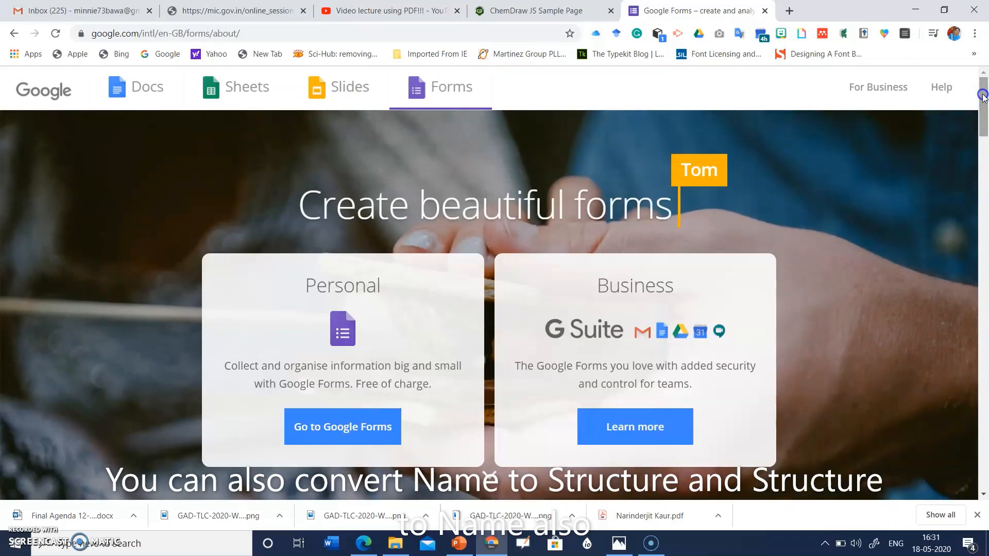
click(326, 430)
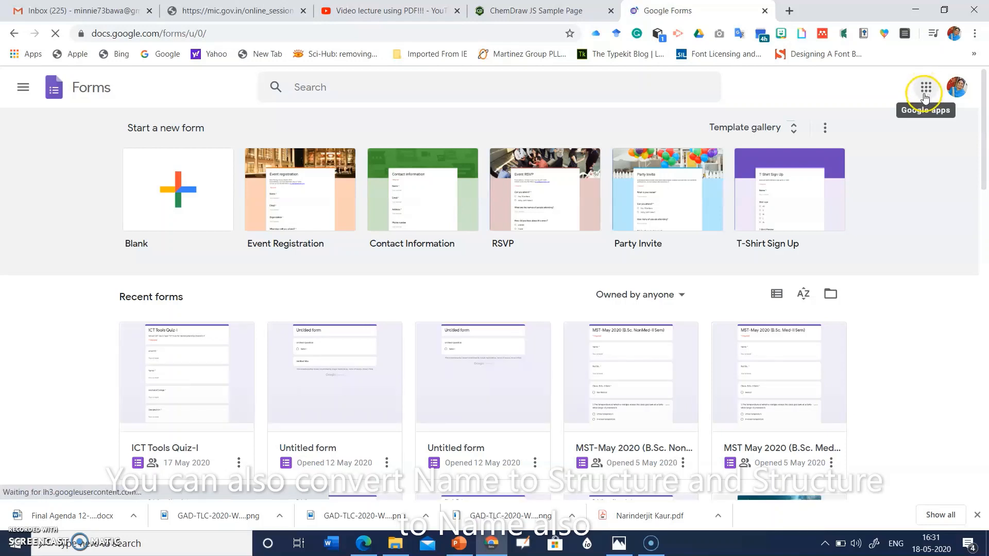
click(146, 222)
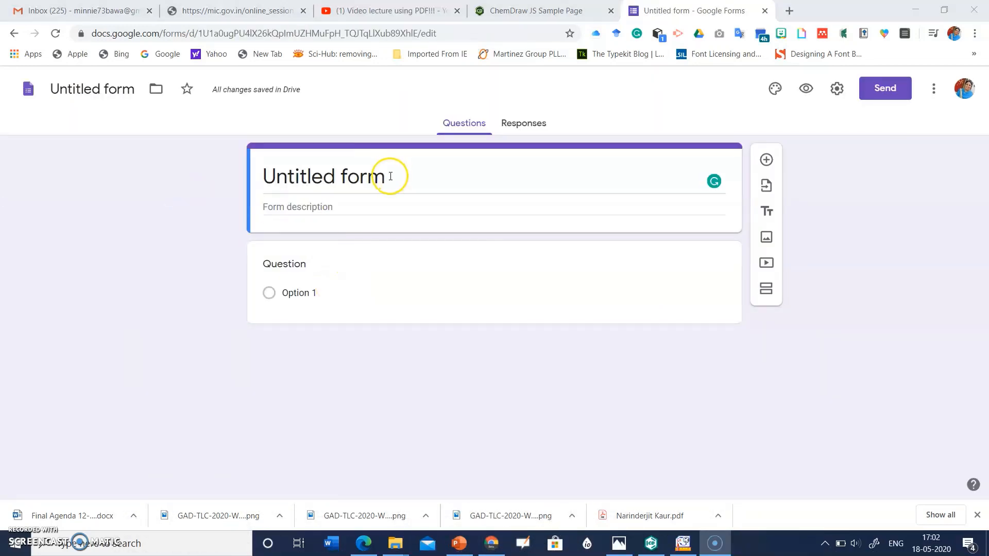
Step: Replace the form's title with "MCQ of Chemistry"
click(389, 175)
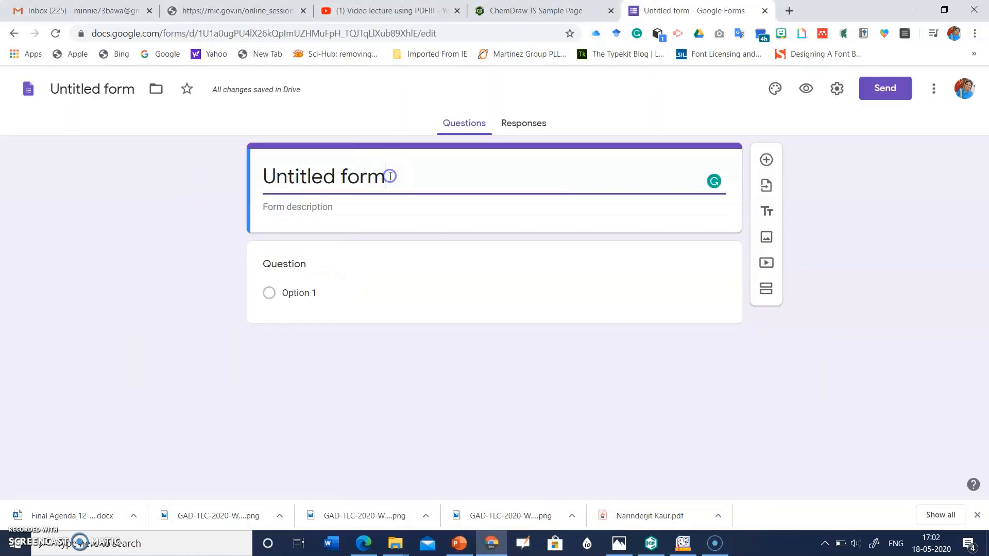
key(BackSpace)
key(BackSpace)
key(BackSpace)
key(BackSpace)
key(BackSpace)
key(BackSpace)
key(BackSpace)
key(BackSpace)
key(BackSpace)
key(BackSpace)
key(BackSpace)
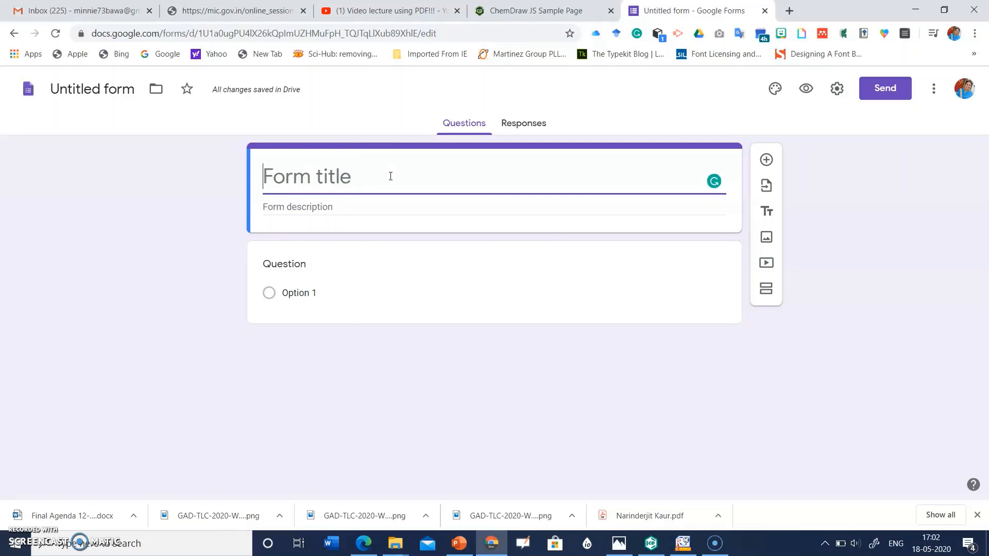
text(MCQ)
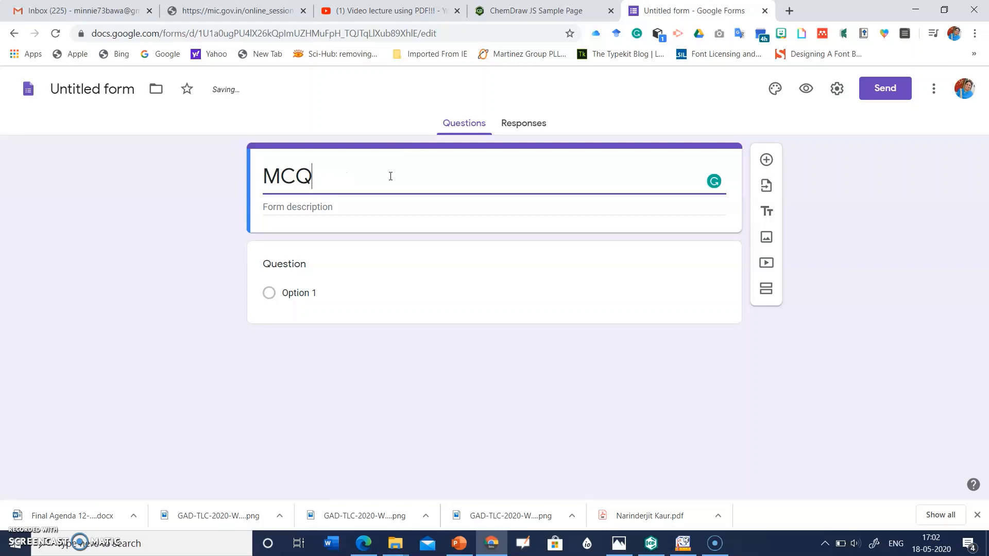
text( of C)
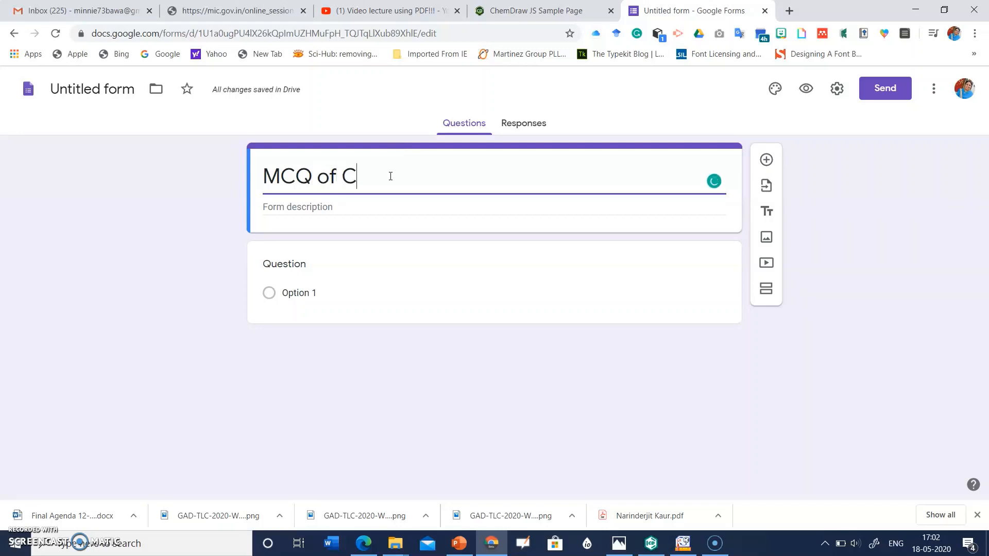
text(hemistry)
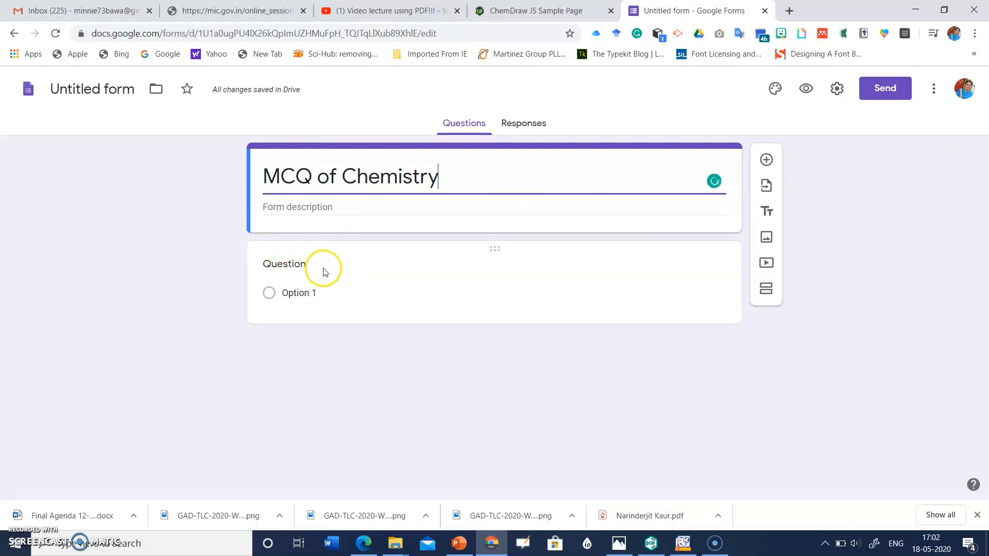
Step: Add a short-answer question titled "Name" and make it required
click(765, 160)
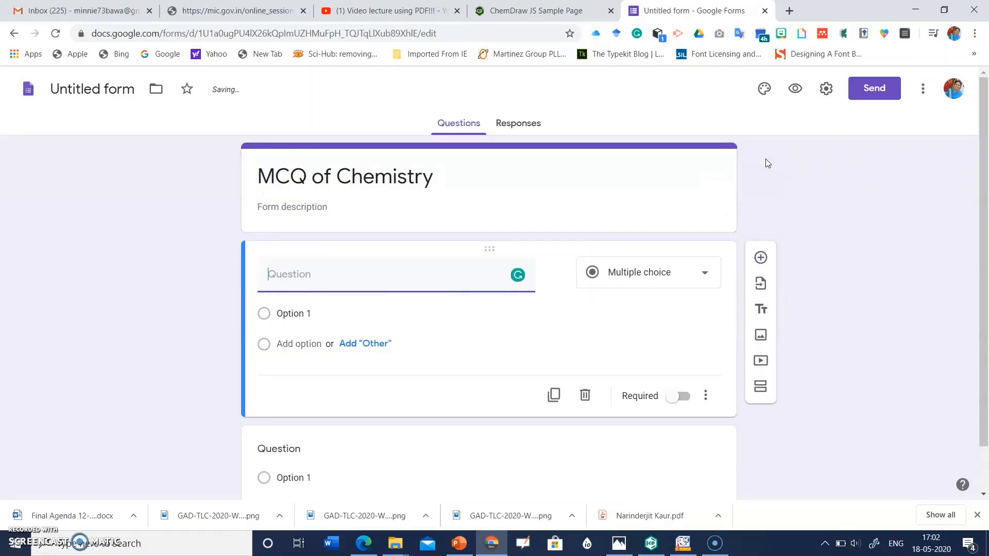
click(288, 282)
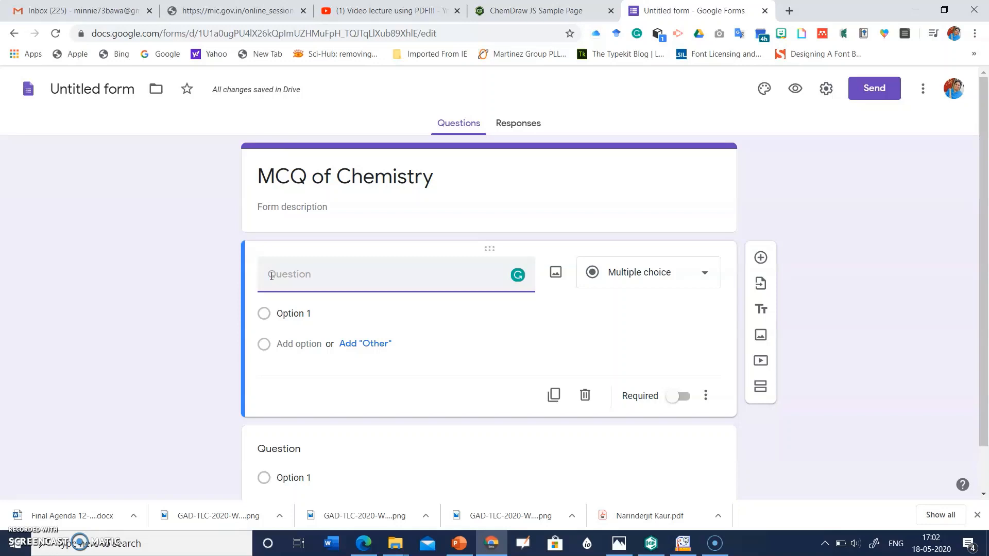
text(Name)
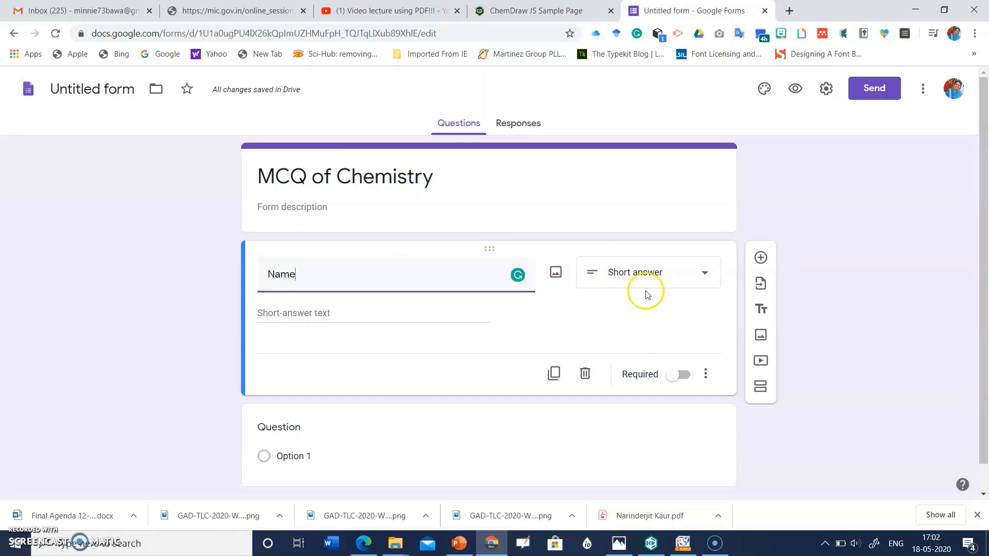
click(706, 277)
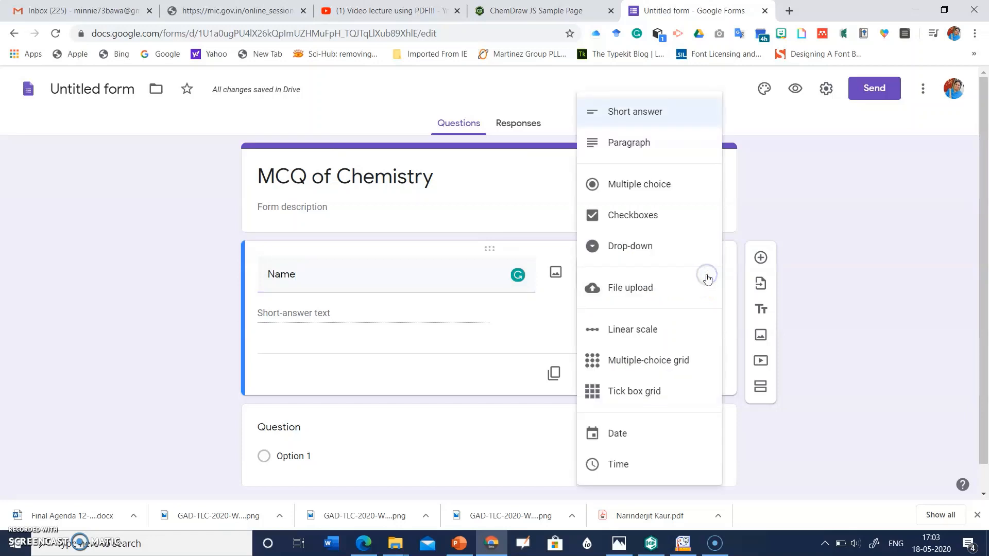
click(479, 289)
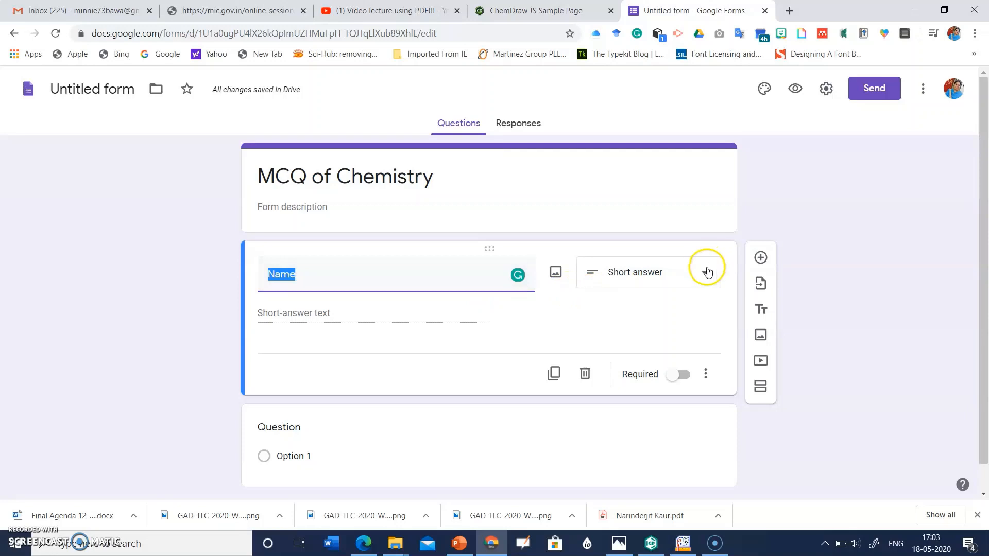
click(673, 379)
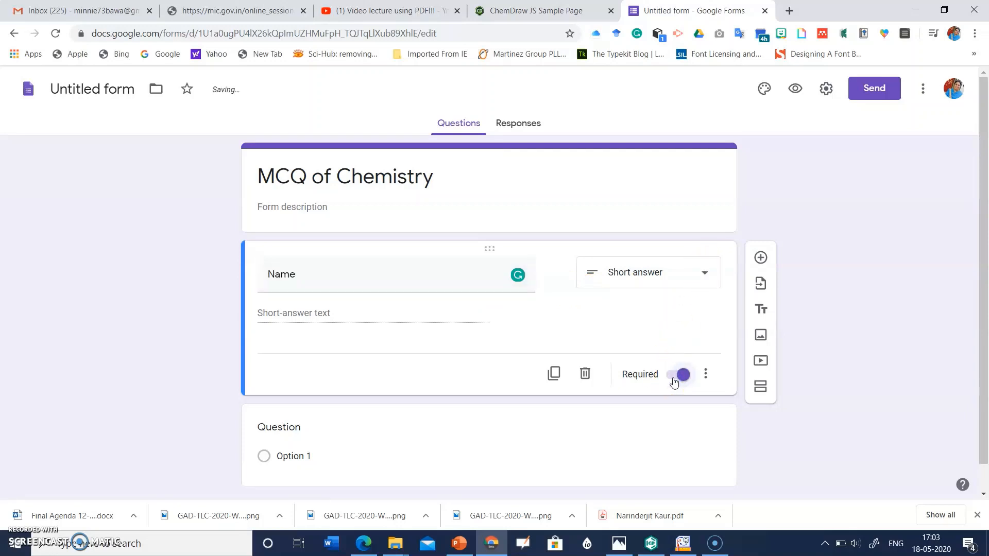
Step: Add a short-answer question titled "Roll No." below the Name question and make it required
click(760, 258)
click(458, 374)
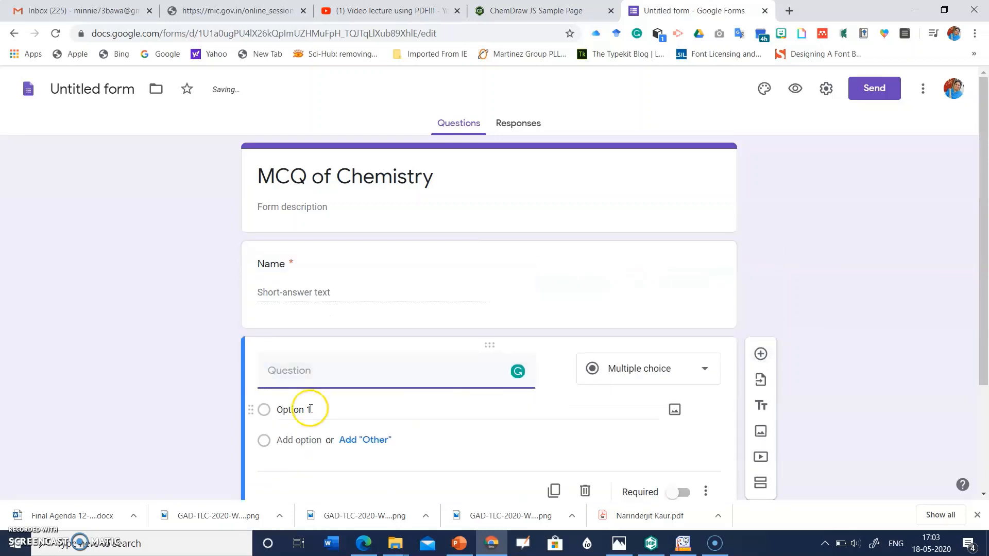
text(Ro)
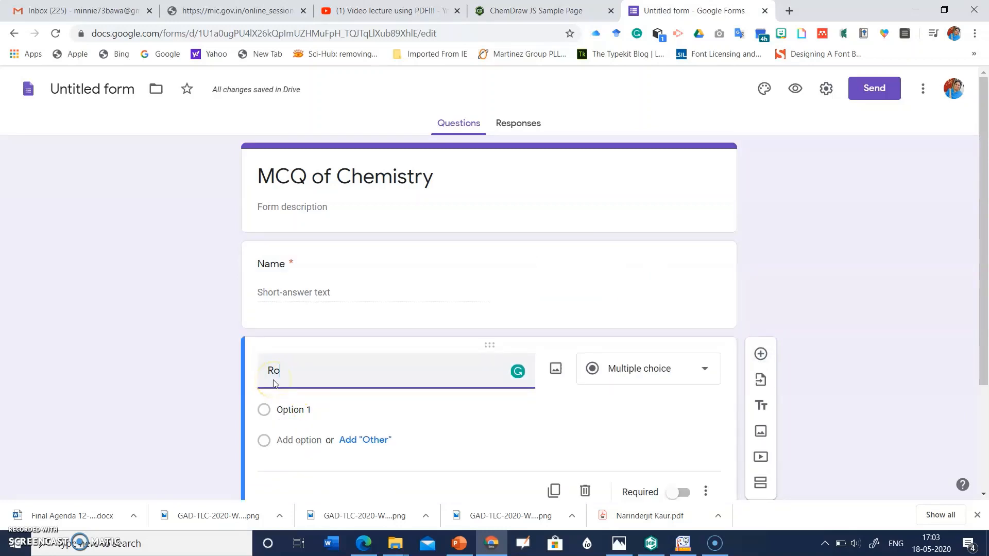
text(ll No.)
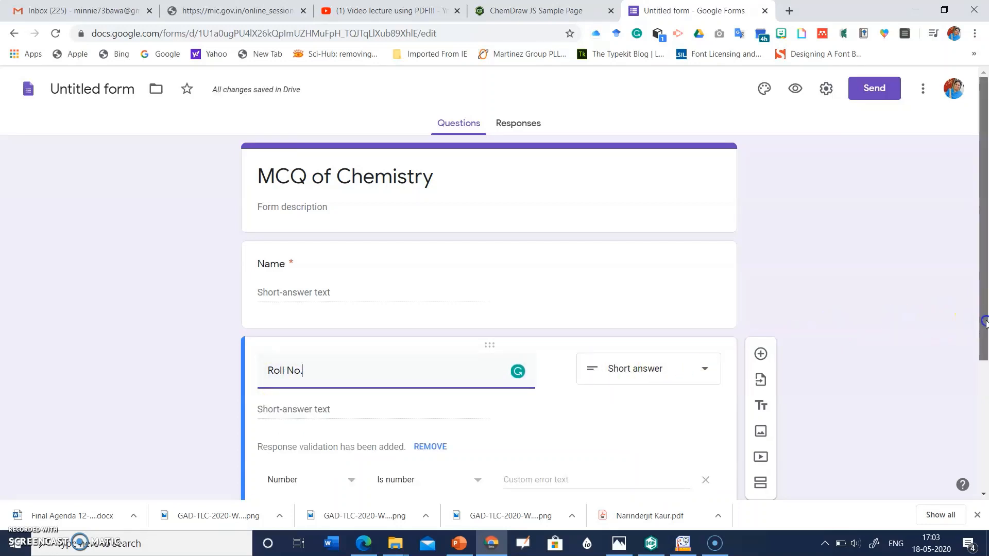
drag(985, 323, 985, 362)
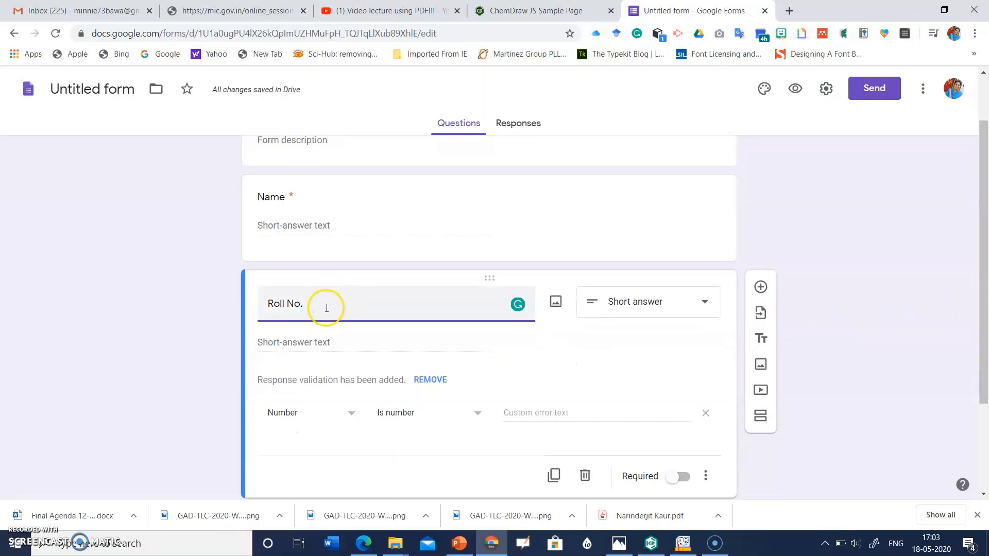
click(675, 479)
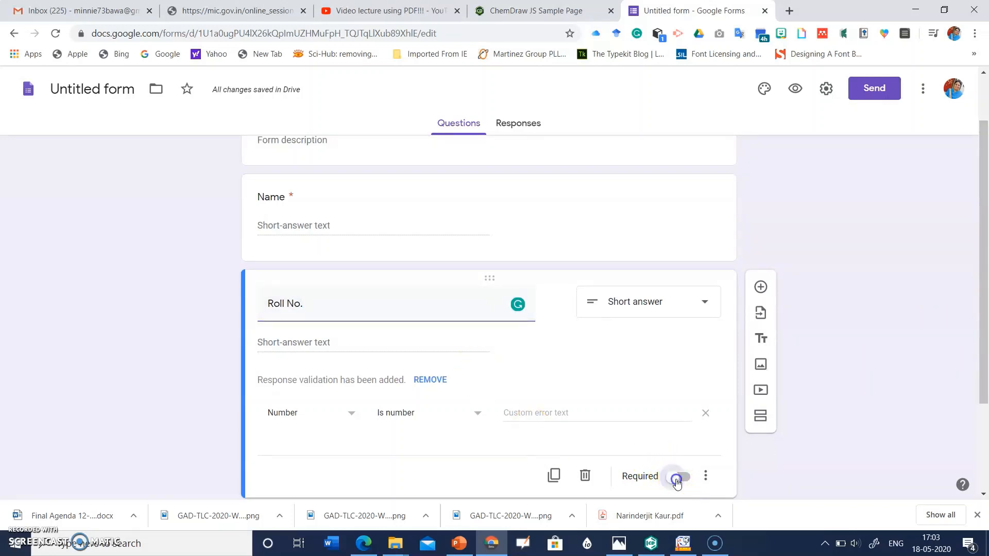
Step: Add a multiple-choice question below Roll No. with the text "1. What is the product of this reaction?"
click(761, 287)
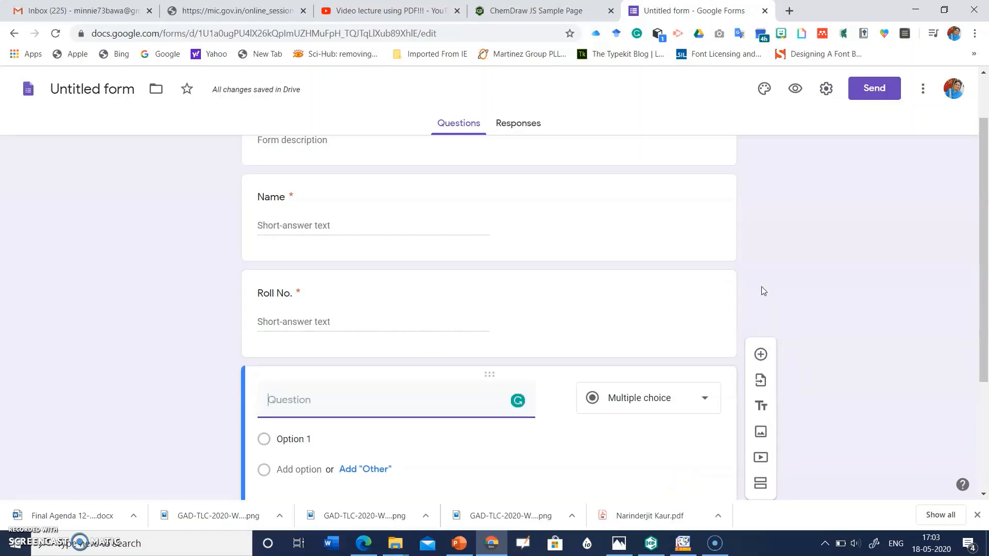
drag(982, 231, 983, 262)
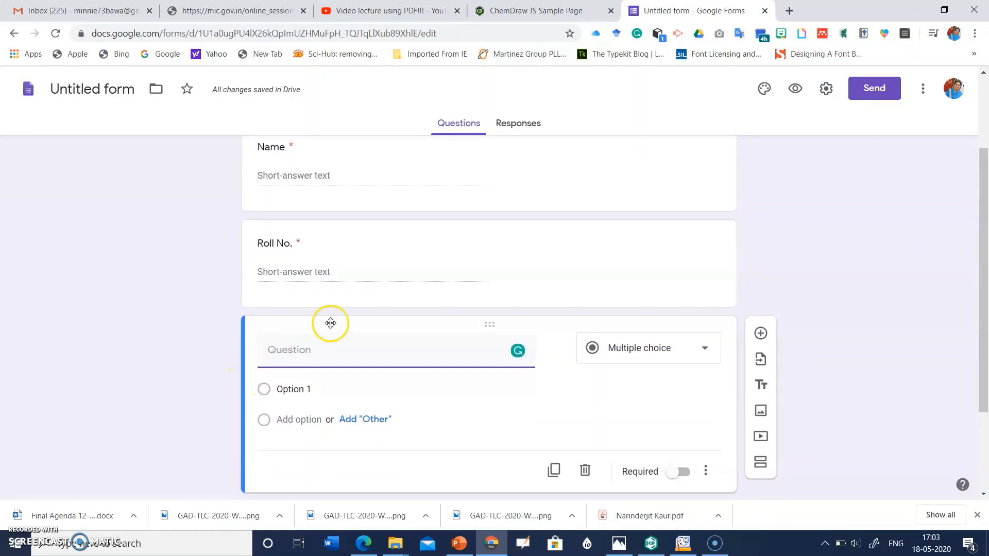
text(1. Wh)
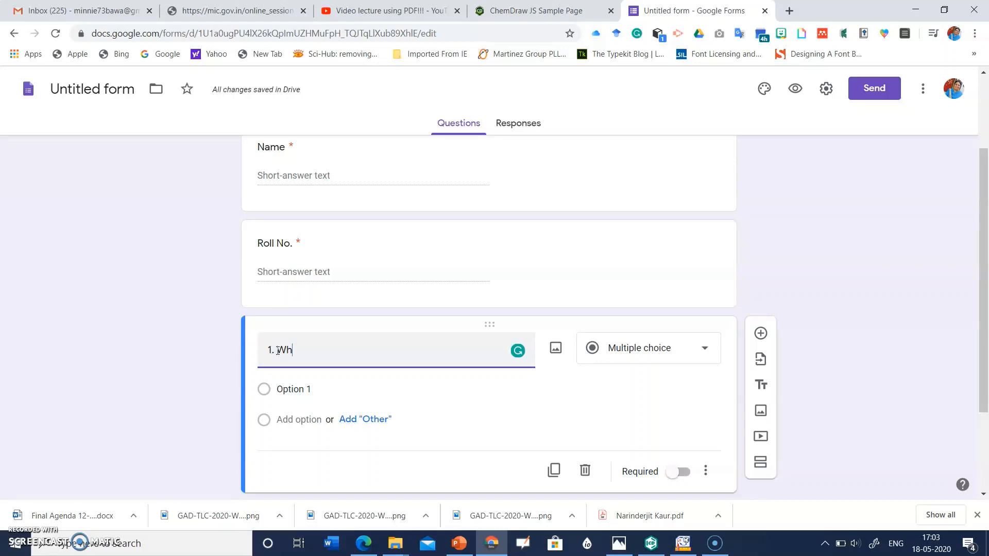
text(i)
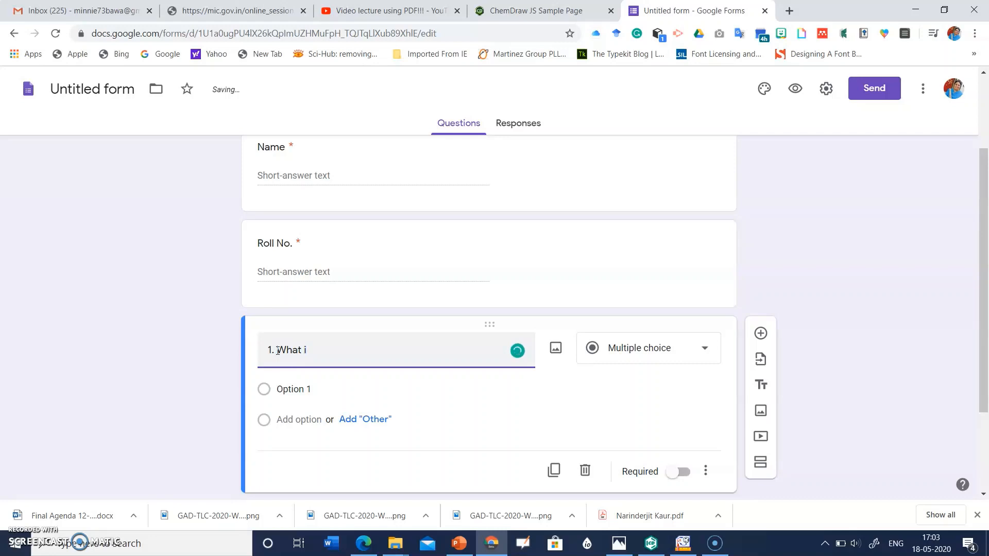
text(s the product)
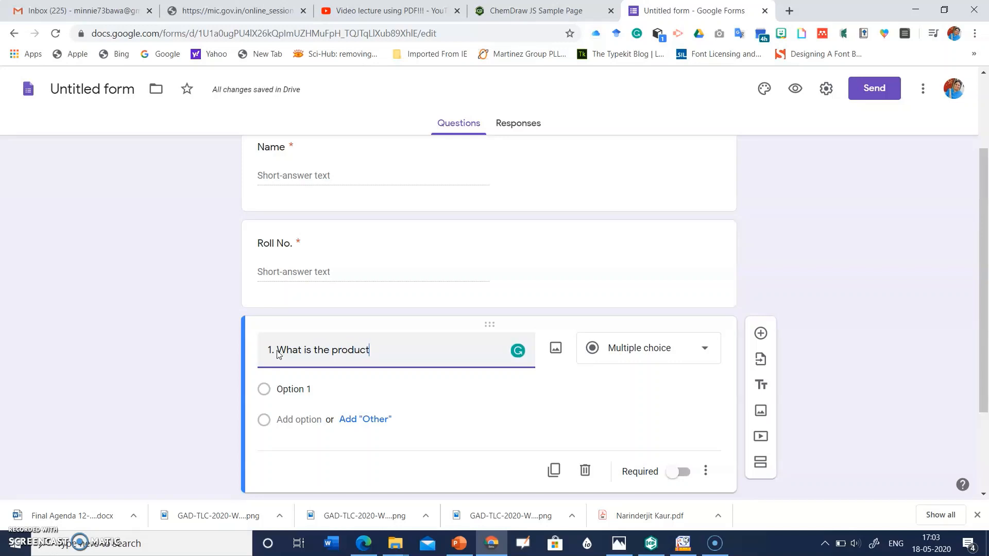
text( of this rea)
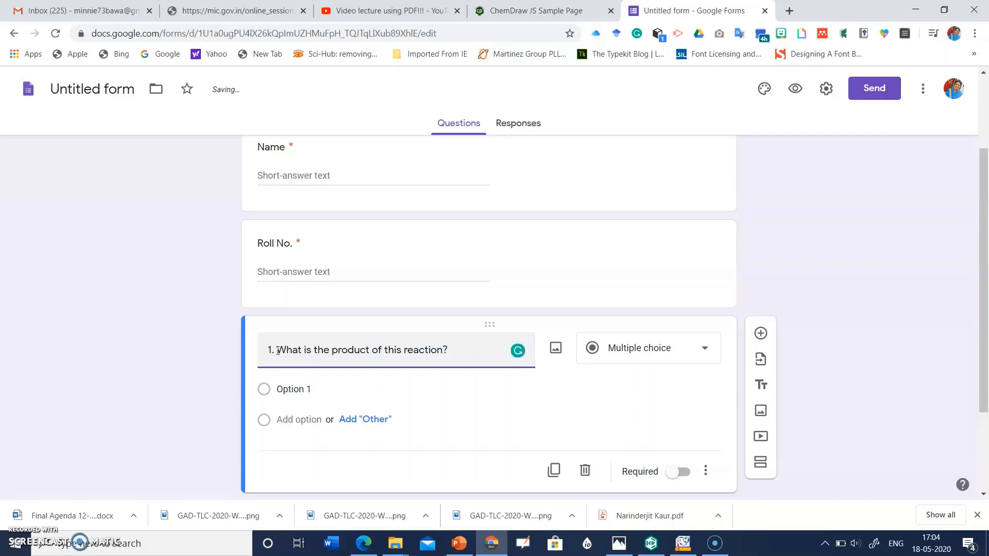
click(456, 358)
Step: Insert the Reaction JPG file from the Desktop as the image of the reaction product question
click(554, 358)
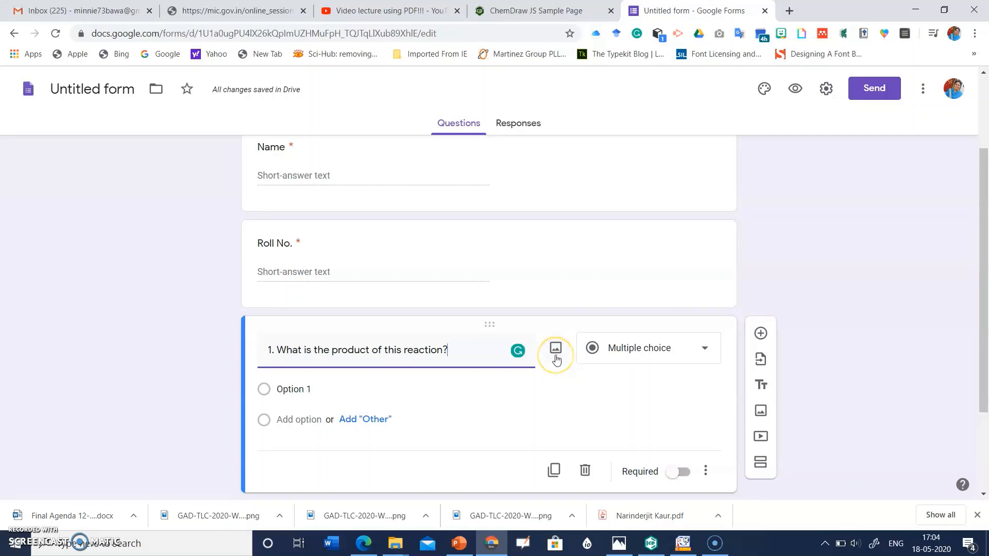
click(555, 358)
click(555, 352)
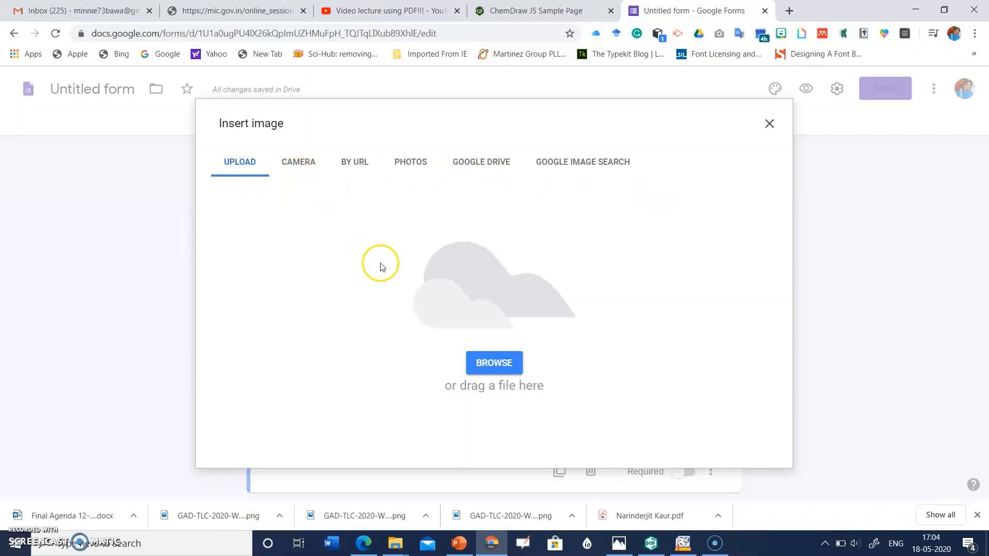
click(490, 367)
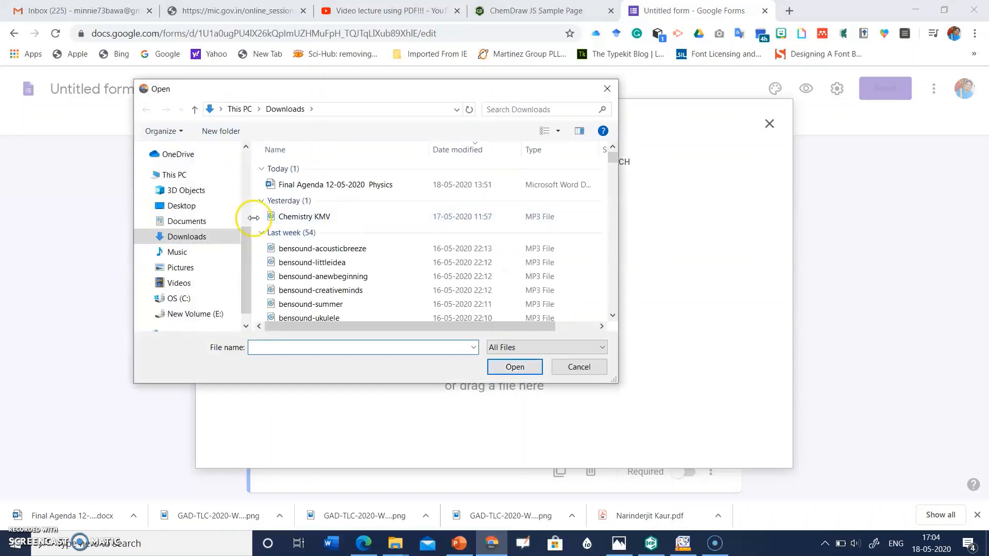
click(196, 207)
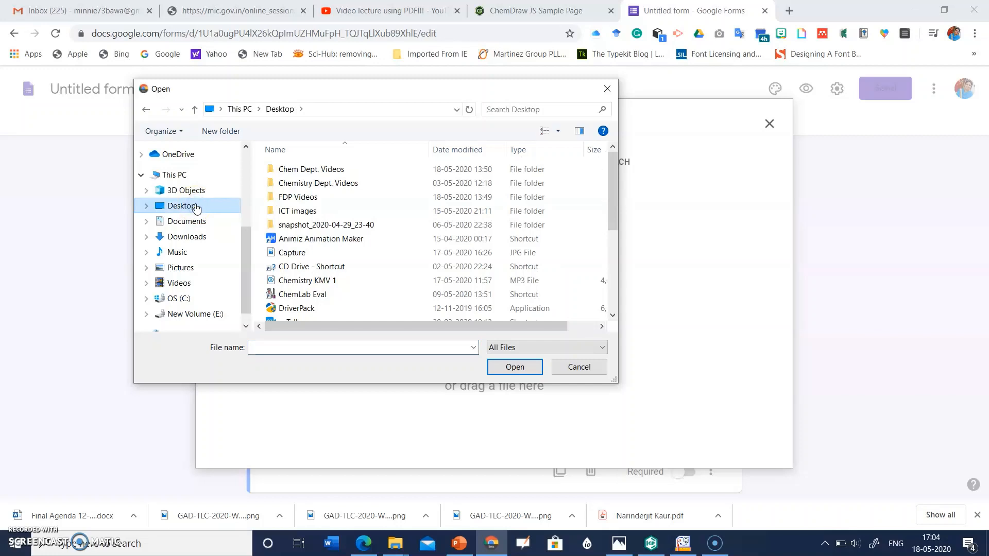
click(612, 192)
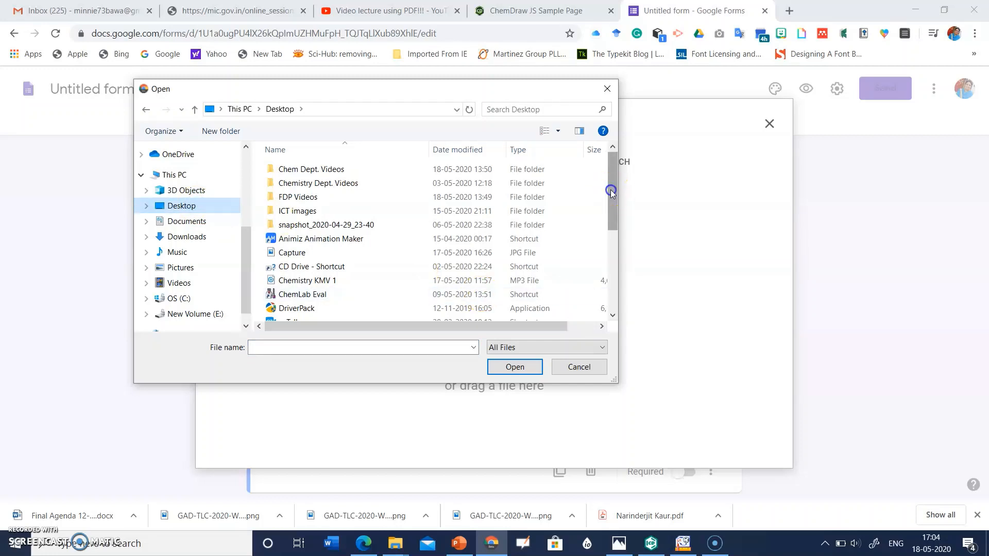
drag(611, 192, 614, 256)
click(292, 258)
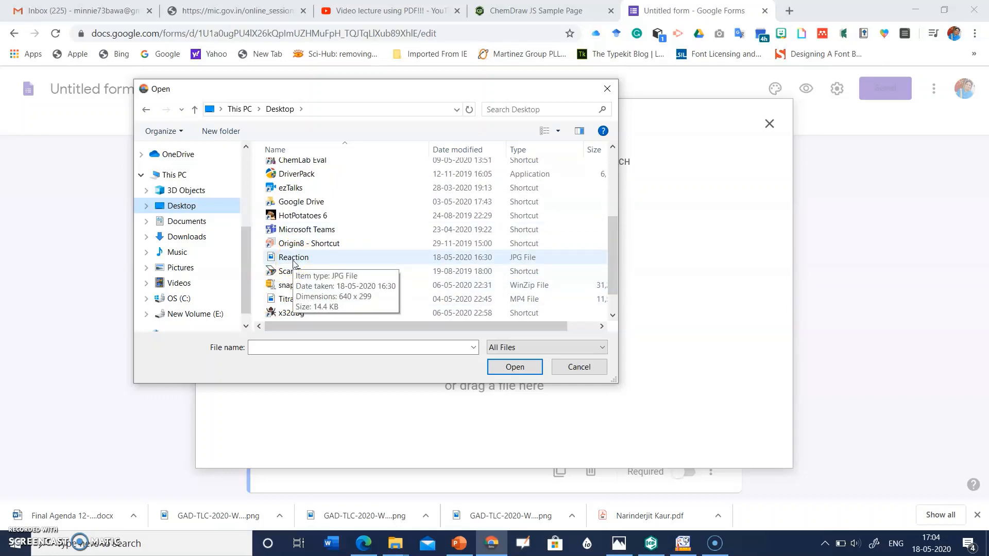
click(293, 259)
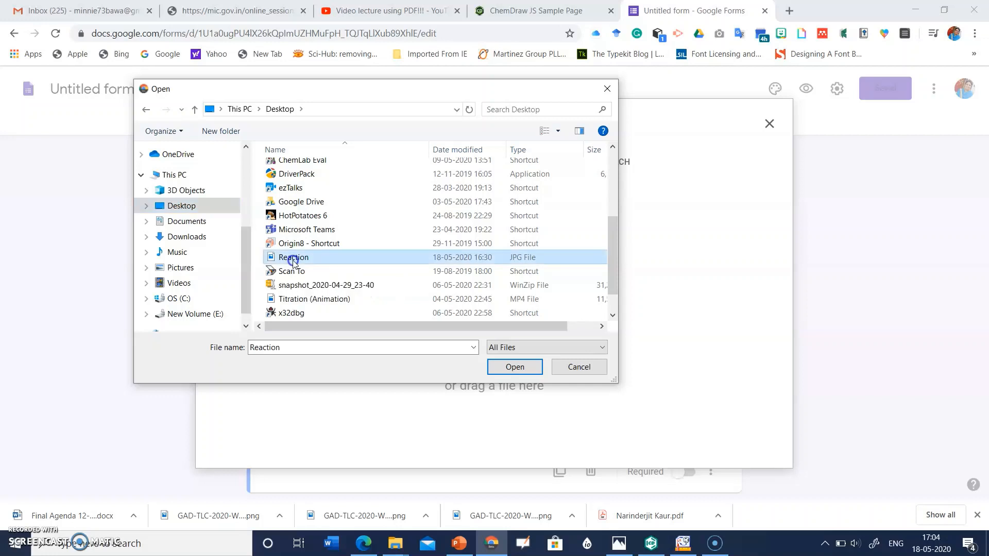
double_click(293, 261)
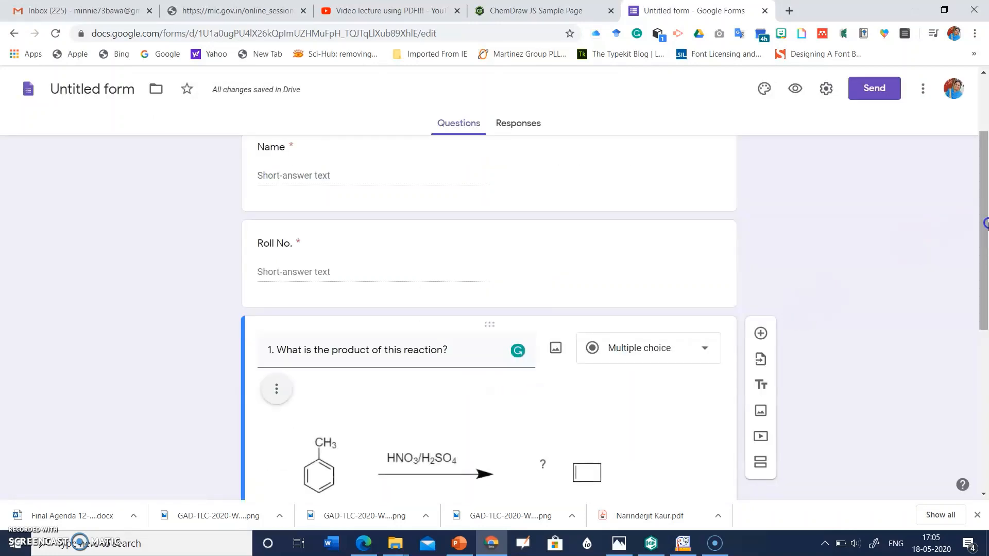
Step: Enter "o- nitro toluene" as the first answer option and add "p-nitrotoluene" as the second
drag(981, 225, 982, 299)
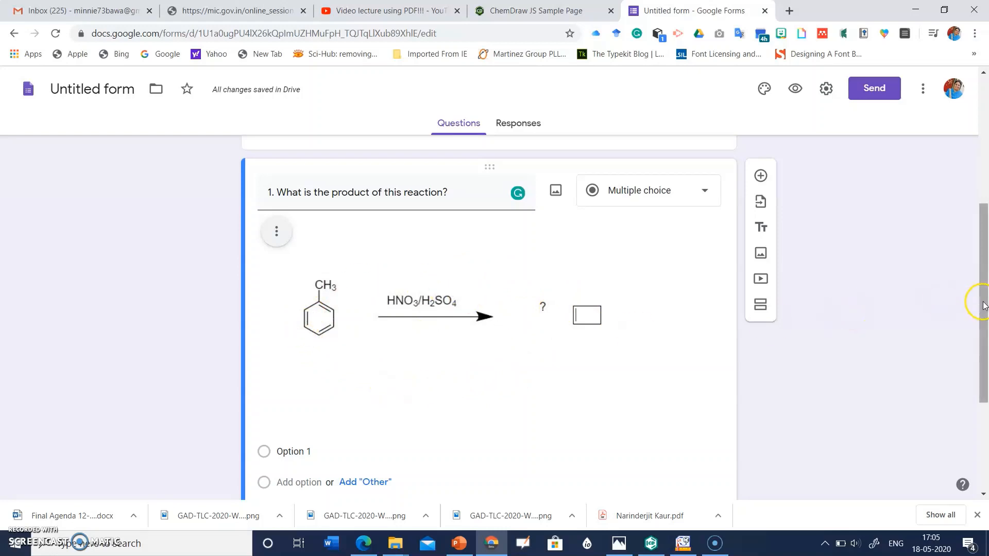
drag(980, 302, 981, 362)
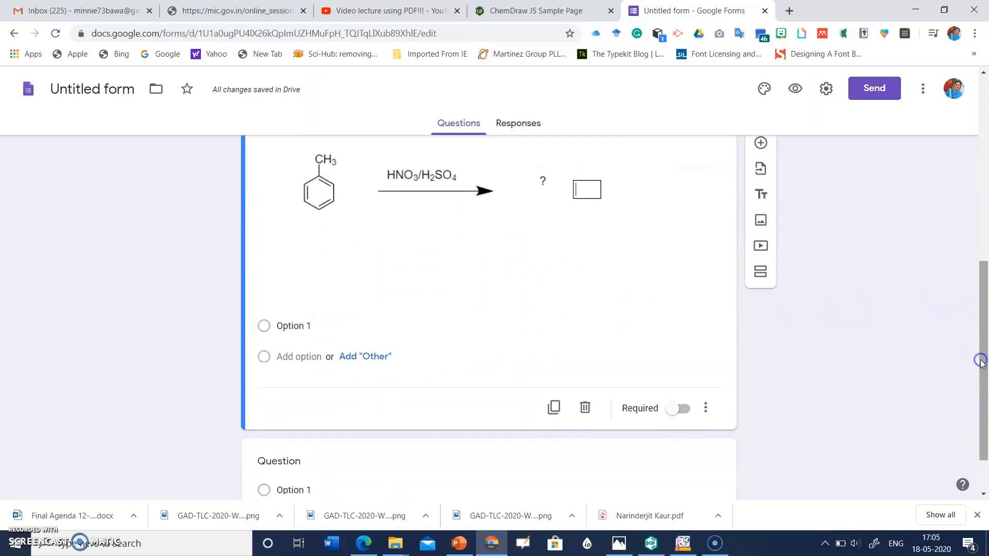
click(297, 327)
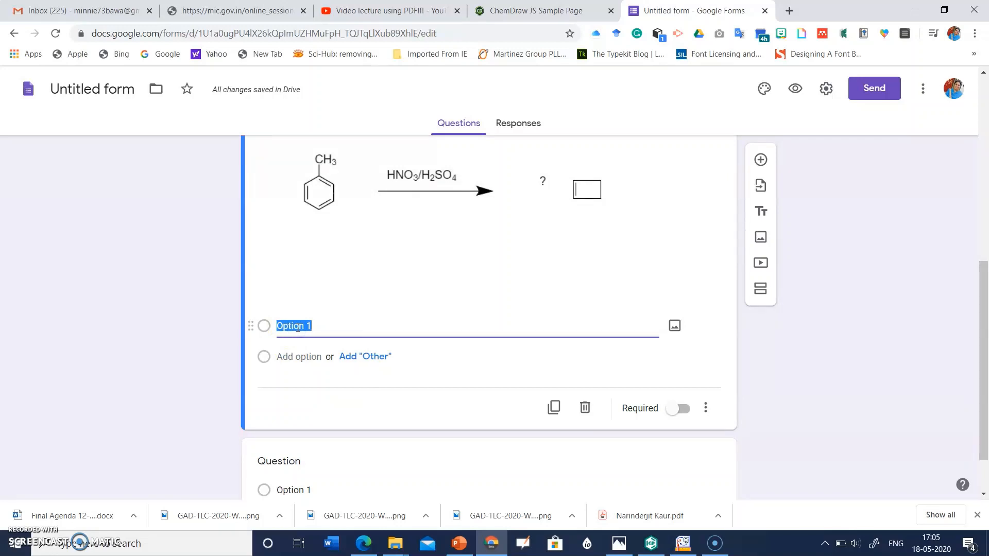
key(BackSpace)
text(o- nitro)
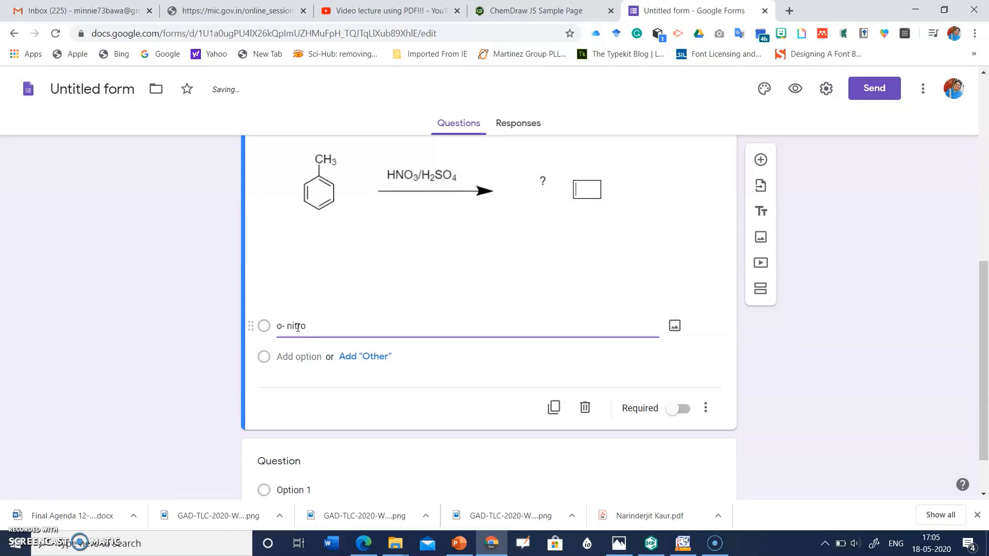
text( toluene)
click(291, 356)
text(p)
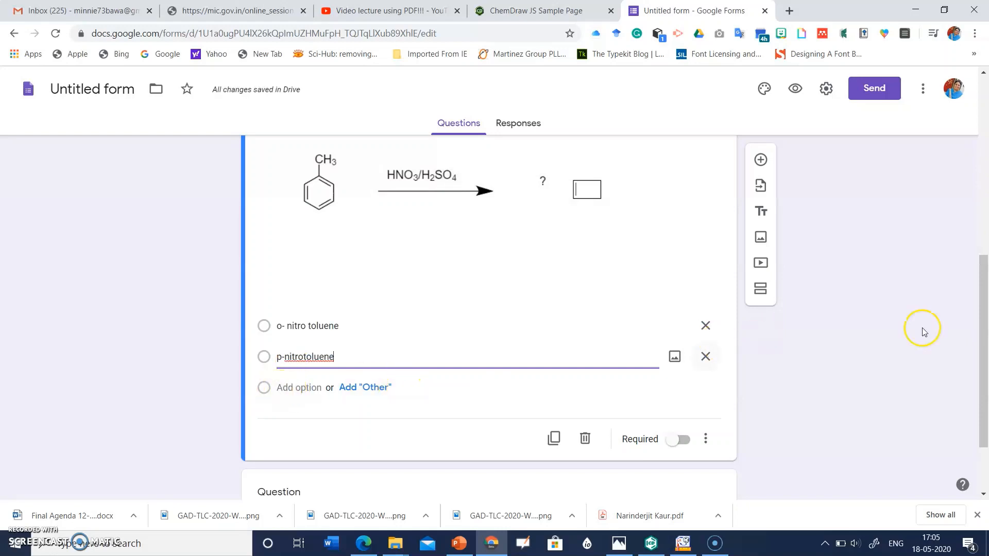
Step: Review the whole form, from the reaction question with its image and answer options up to the title and the Name and Roll No. fields
drag(979, 349, 980, 376)
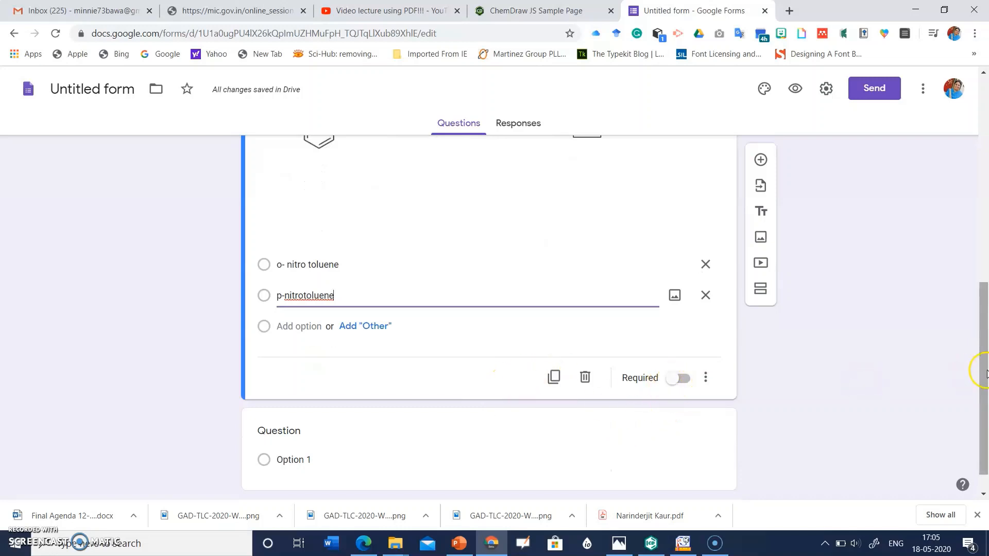
drag(982, 376, 981, 316)
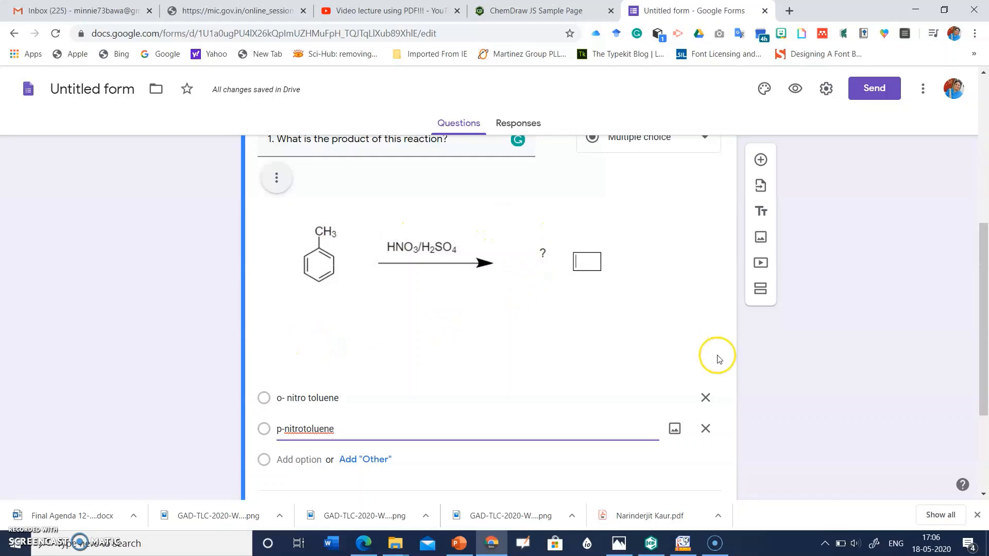
mouse_move(983, 371)
mouse_down()
mouse_move(984, 349)
mouse_move(984, 381)
mouse_up()
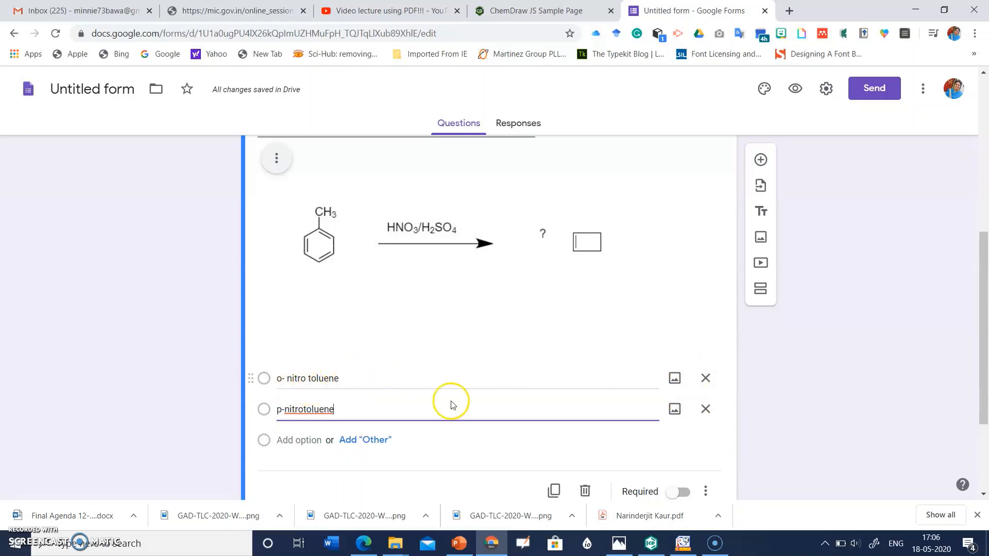
click(673, 380)
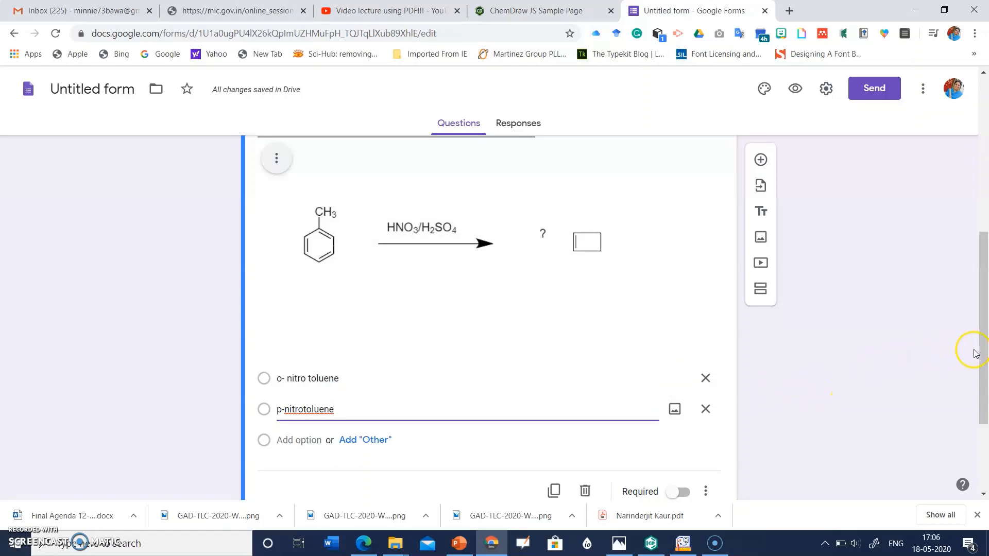
drag(985, 353, 985, 396)
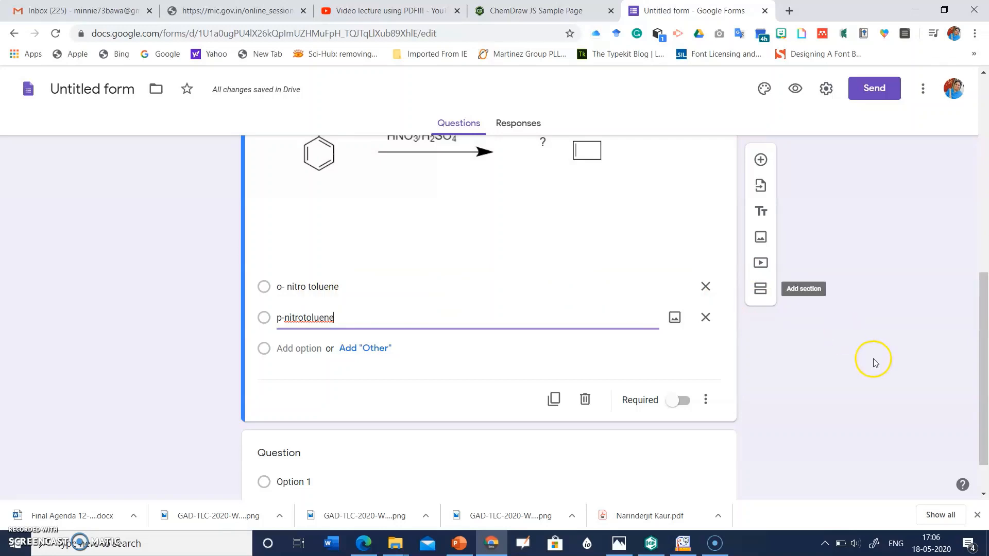
drag(984, 412, 985, 319)
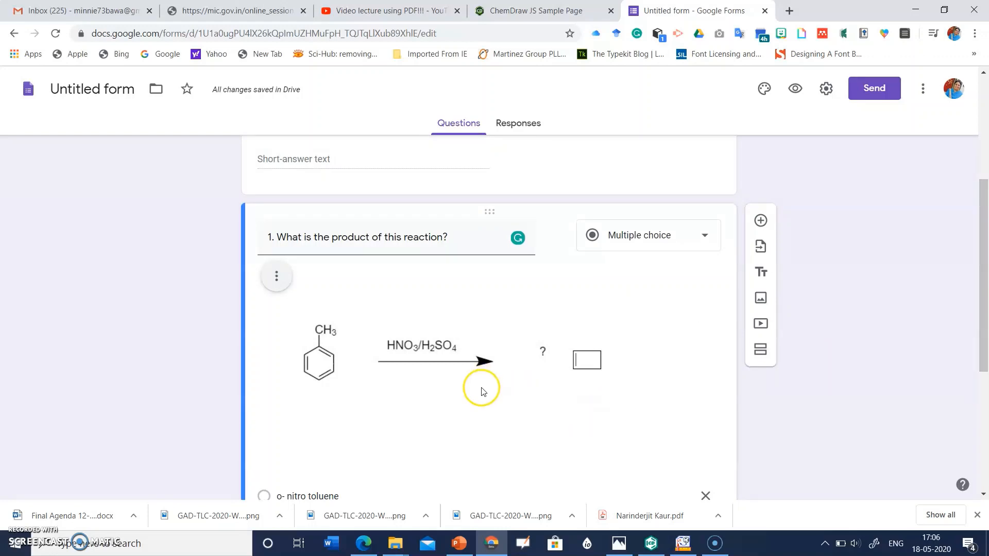
drag(976, 315, 984, 325)
scroll(984, 325, down, 5)
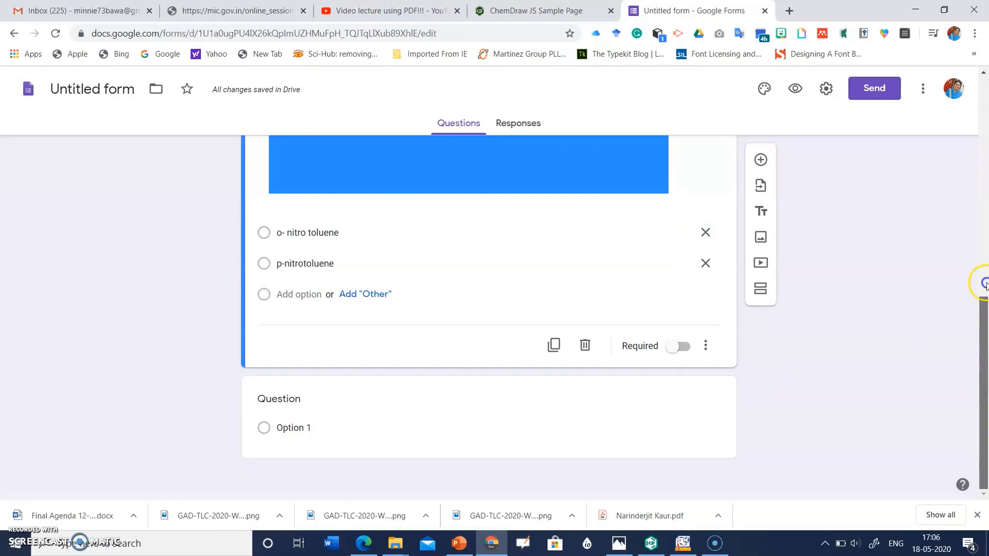
click(982, 139)
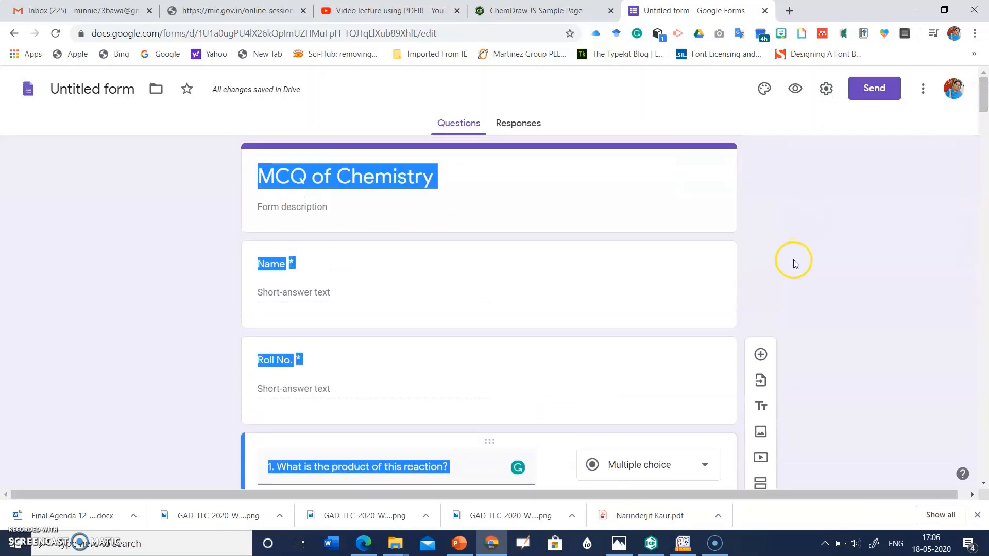
click(794, 263)
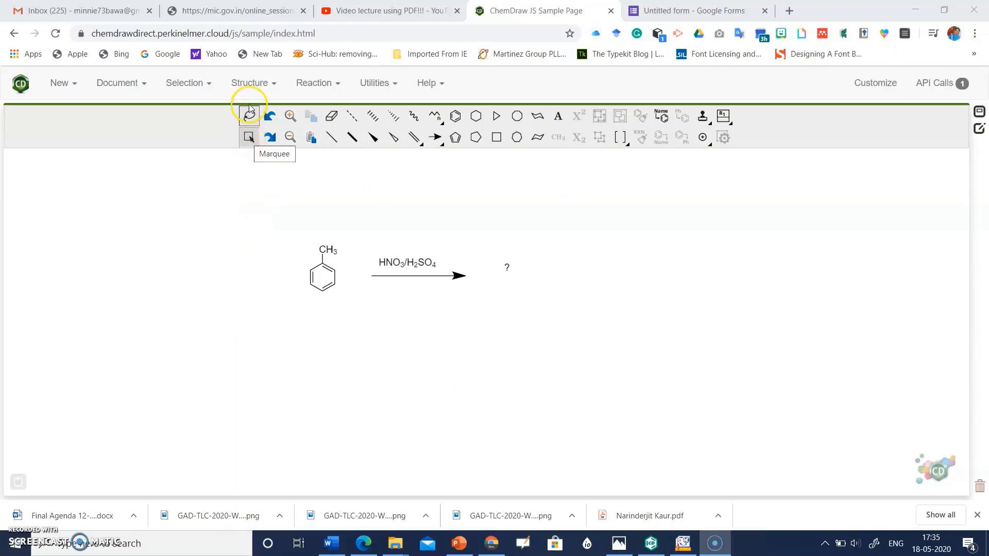
Step: In ChemDraw JS, select the entire toluene nitration reaction with the Marquee tool and move it slightly lower on the canvas
click(248, 140)
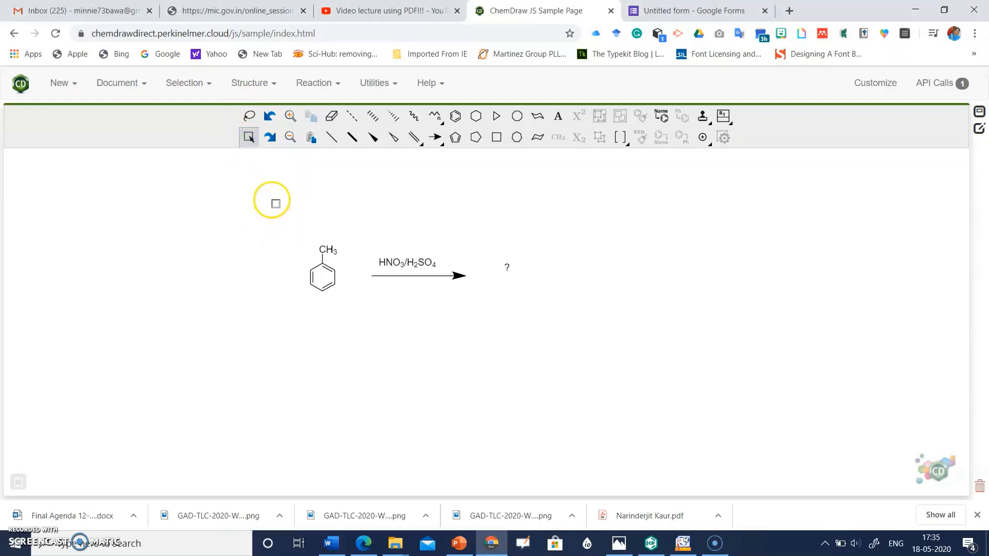
click(294, 217)
drag(294, 217, 558, 342)
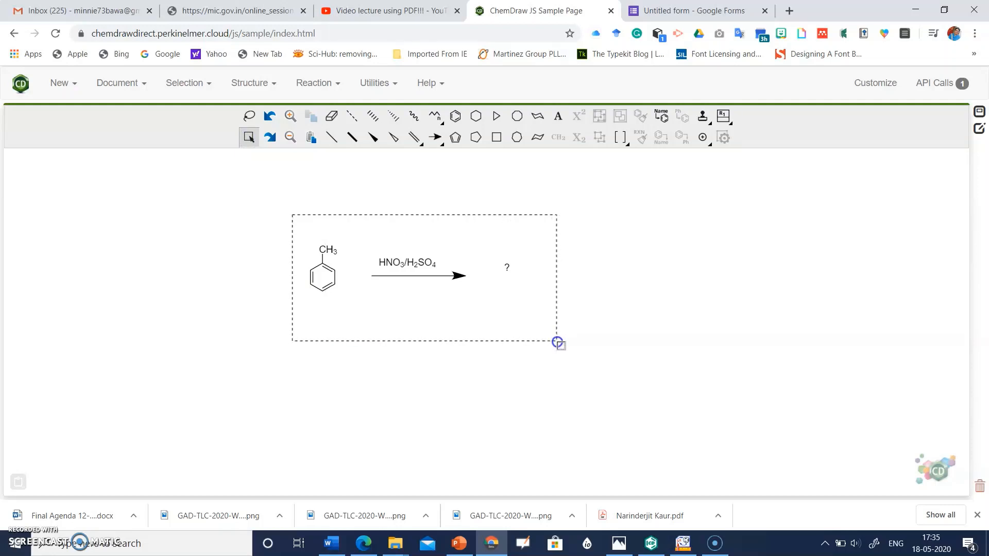
drag(557, 342, 558, 342)
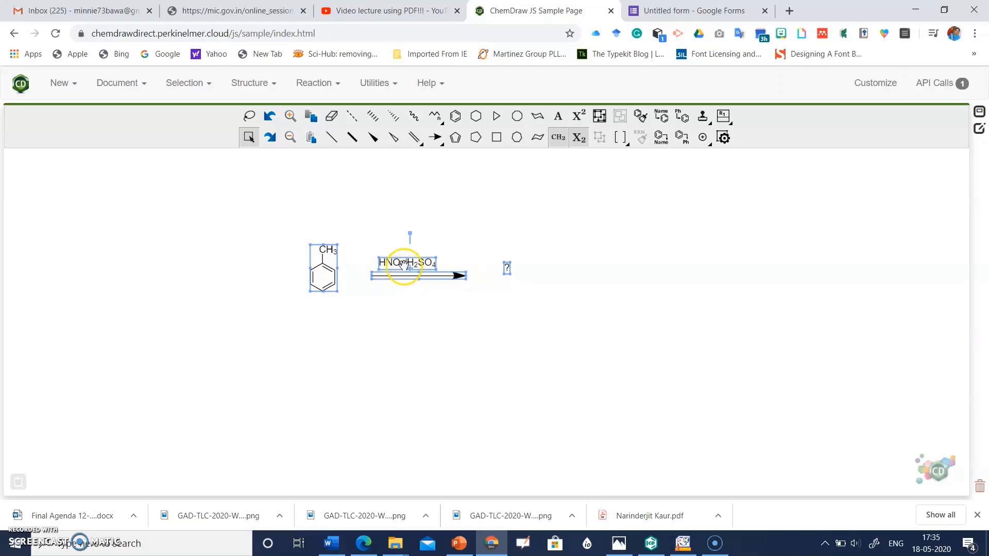
mouse_move(405, 264)
mouse_down()
mouse_move(595, 269)
mouse_move(354, 280)
mouse_move(492, 273)
mouse_move(354, 276)
mouse_move(435, 278)
mouse_move(403, 277)
mouse_up()
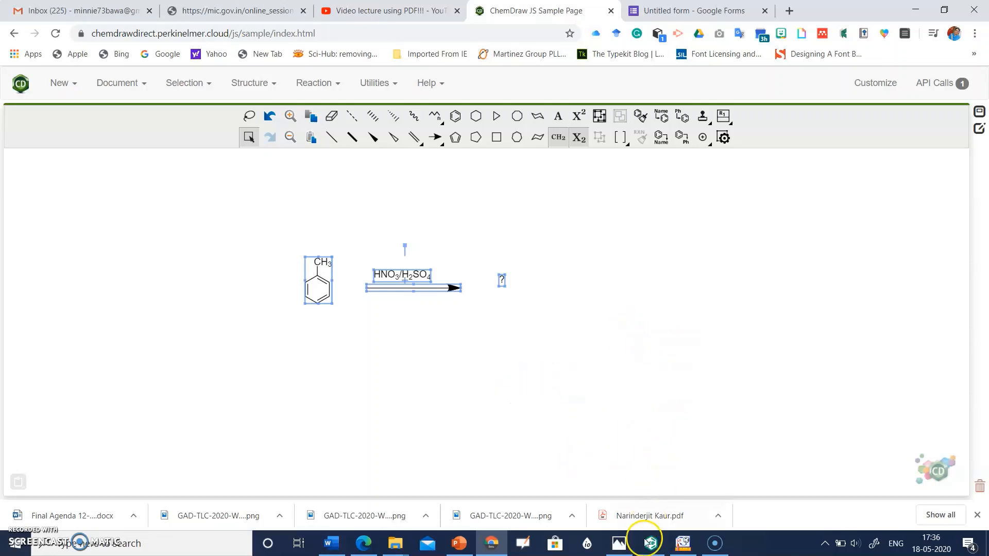
Step: Switch to ACD/ChemSketch and look up sodium's properties in the Periodic Table of Elements, then close the table
mouse_move(689, 545)
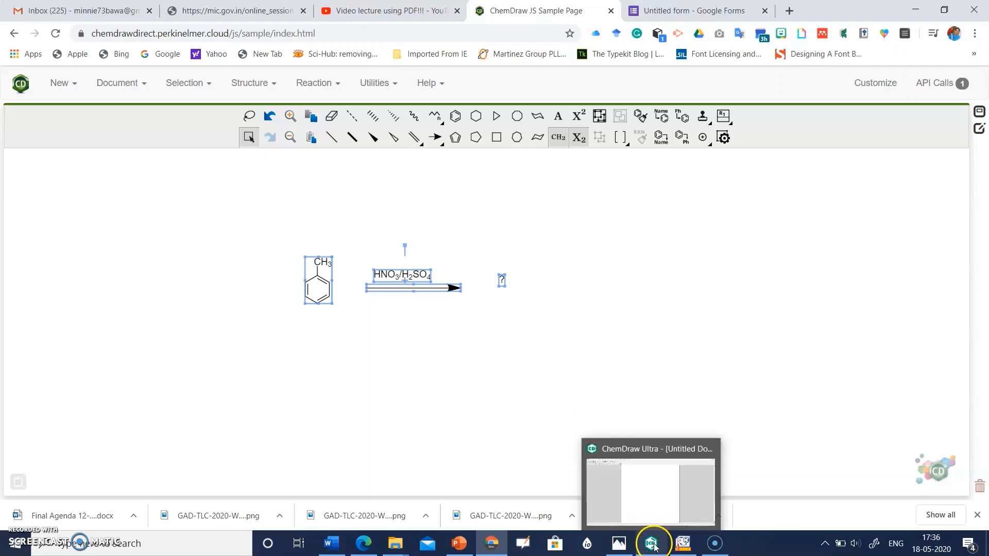
click(684, 545)
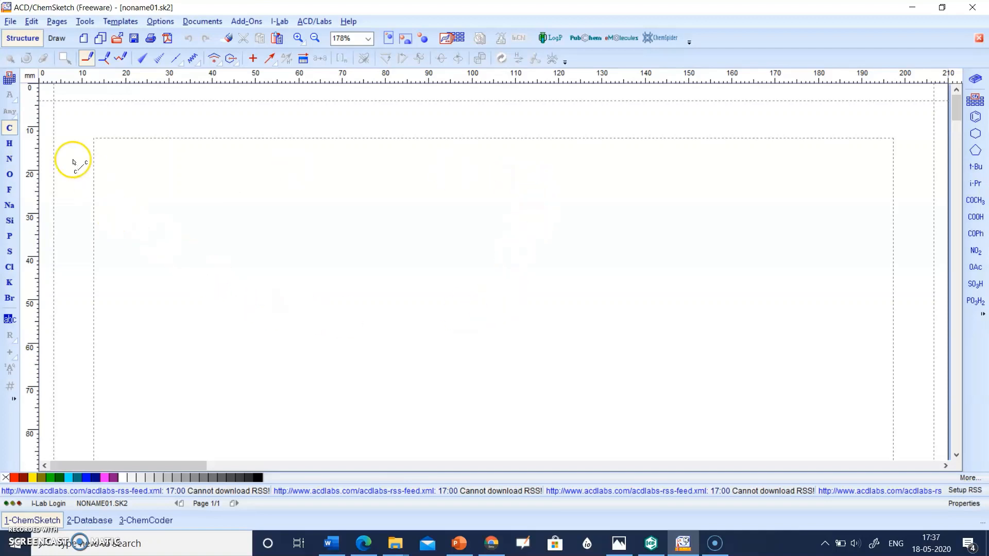
click(9, 80)
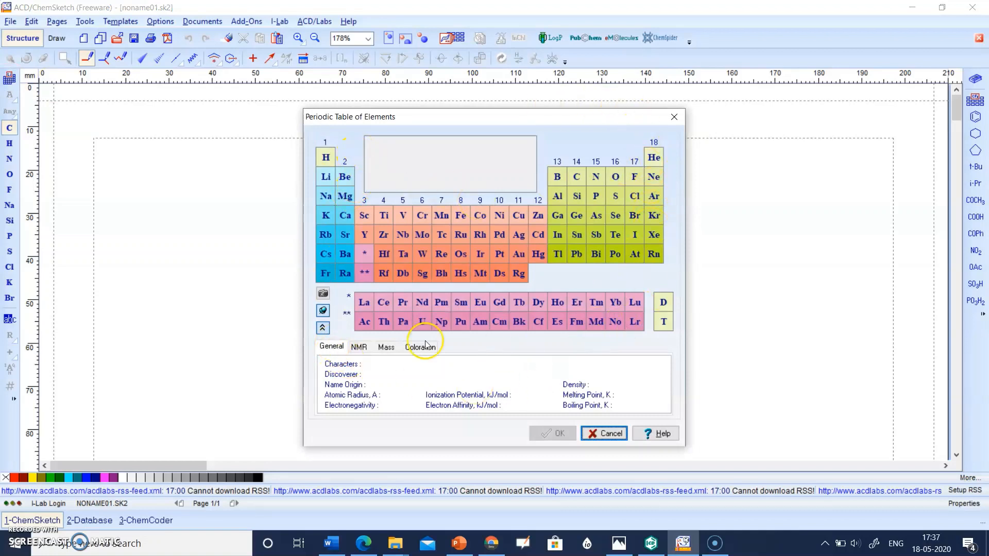
click(320, 197)
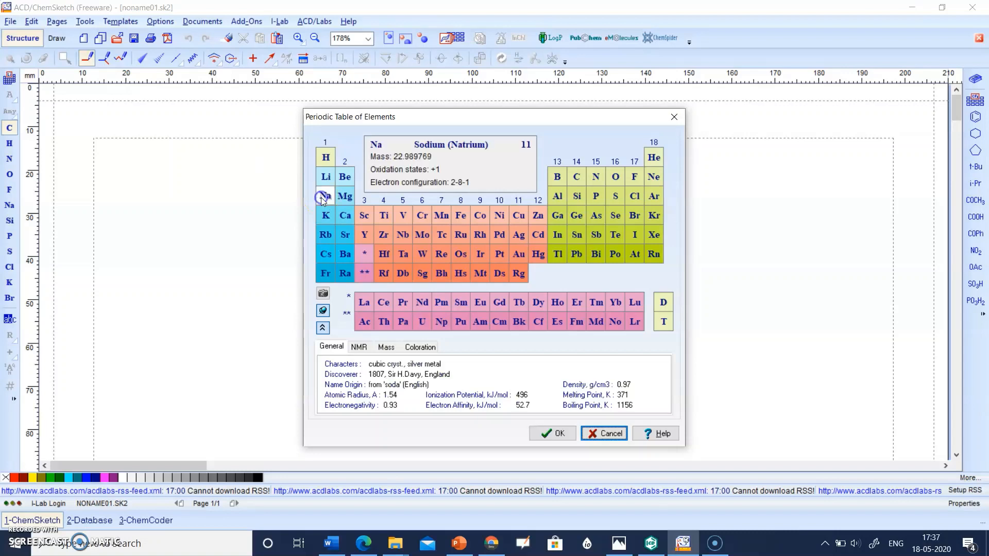
click(476, 356)
click(674, 117)
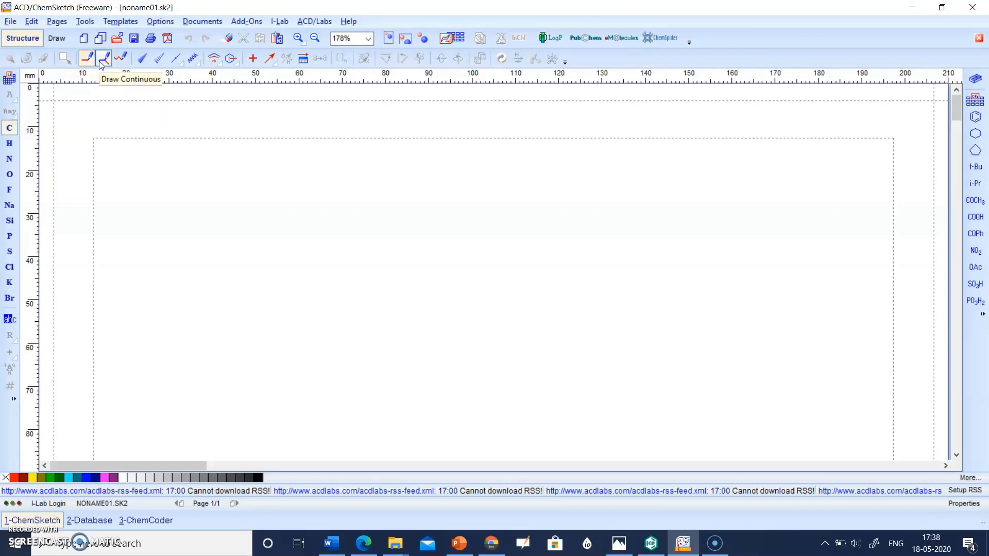
Step: Place a CH4 fragment above the upper page margin with the wavy bond tool and delete it
click(119, 62)
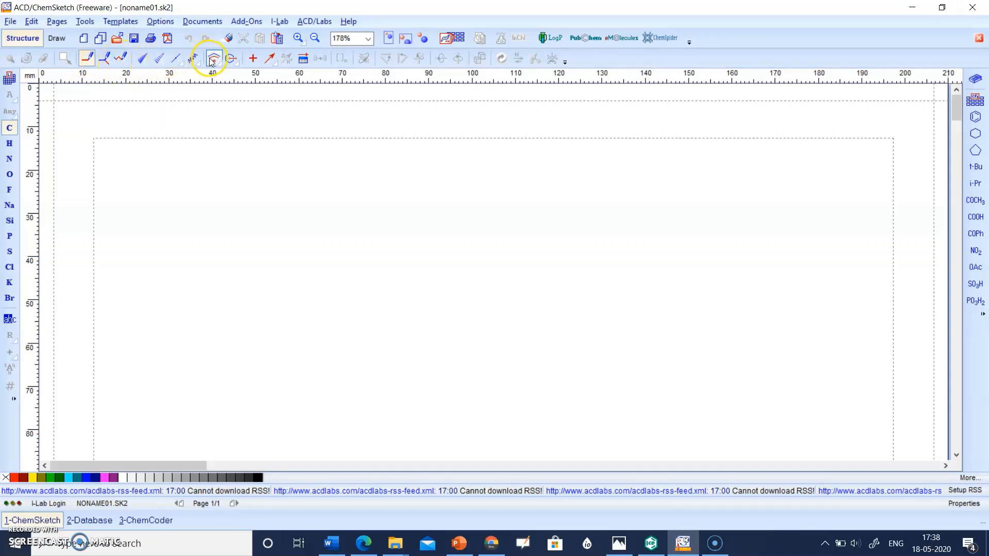
click(180, 66)
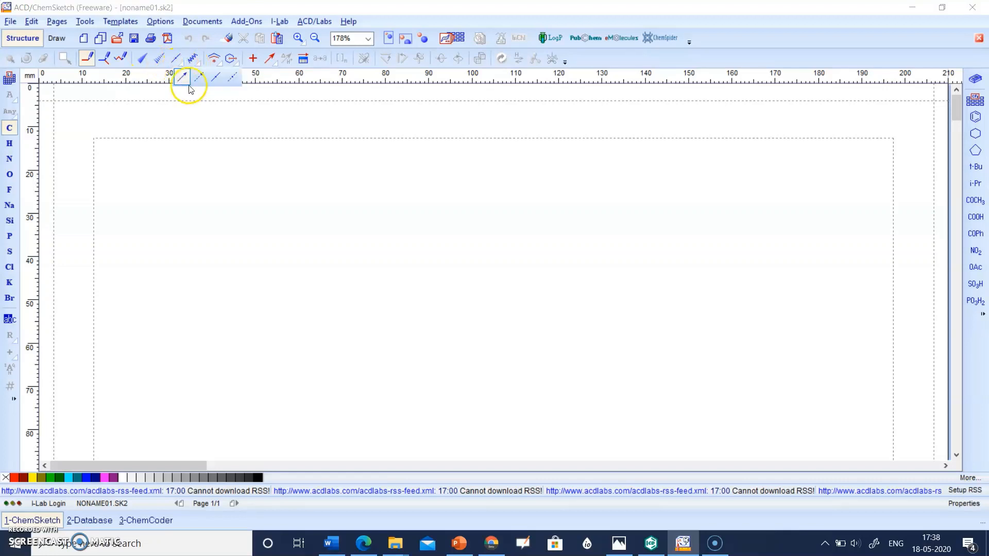
click(196, 60)
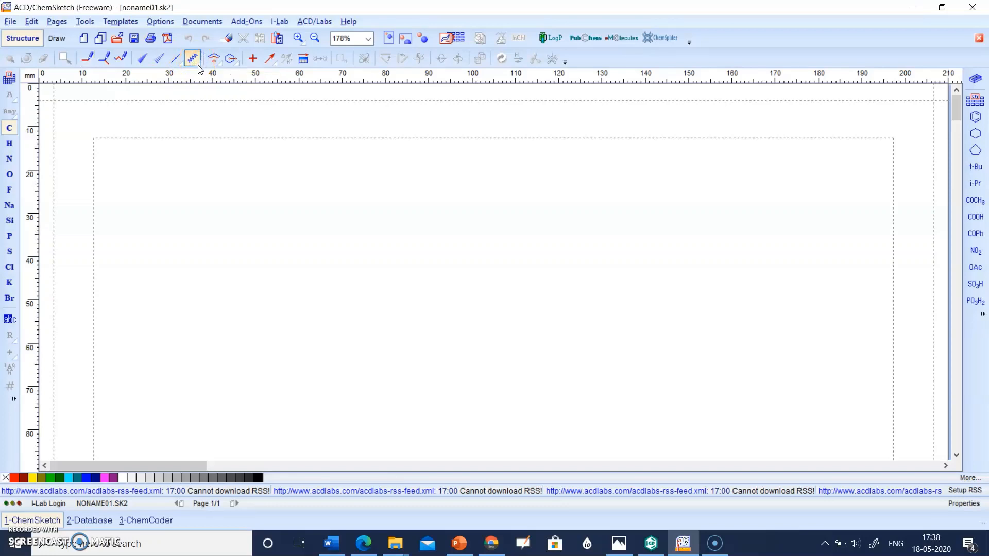
click(198, 66)
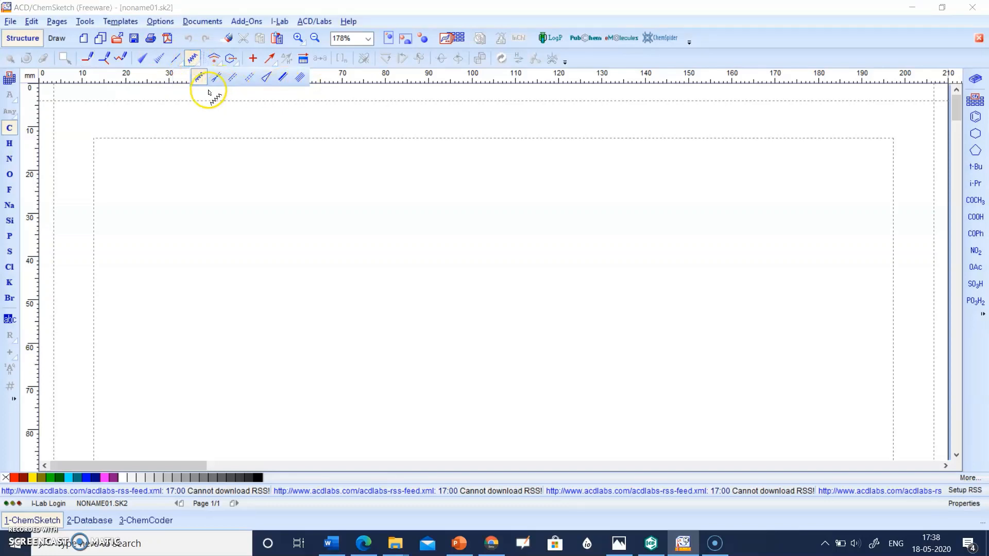
click(286, 118)
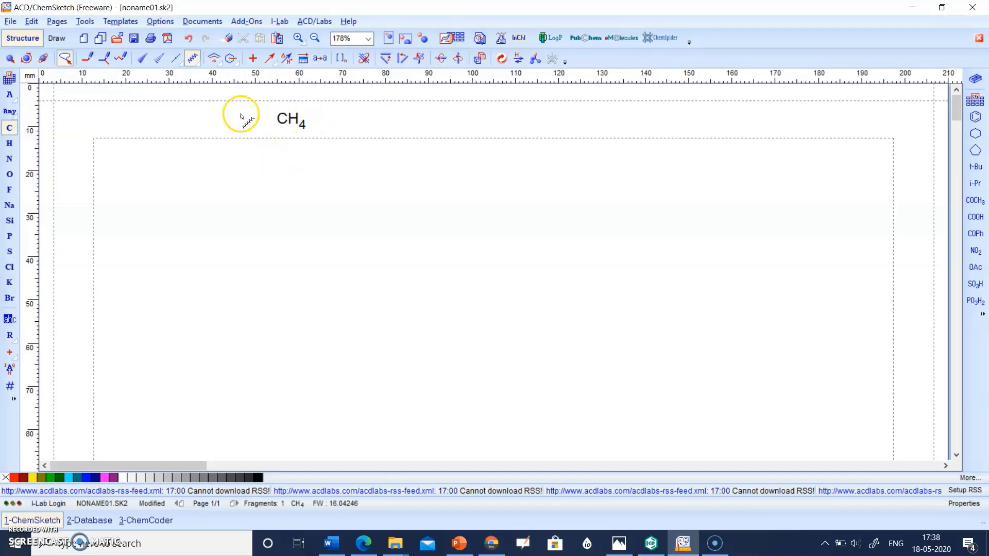
click(228, 39)
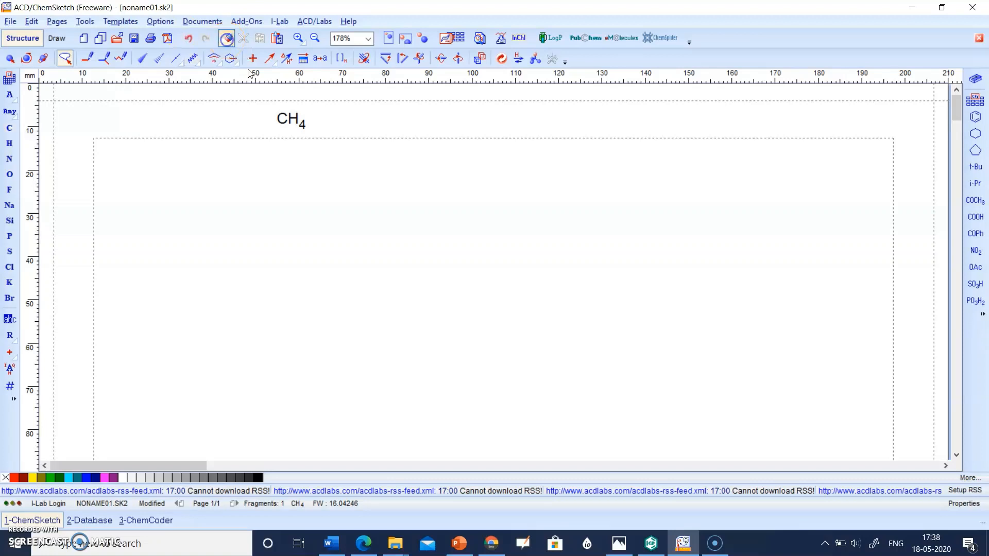
click(289, 120)
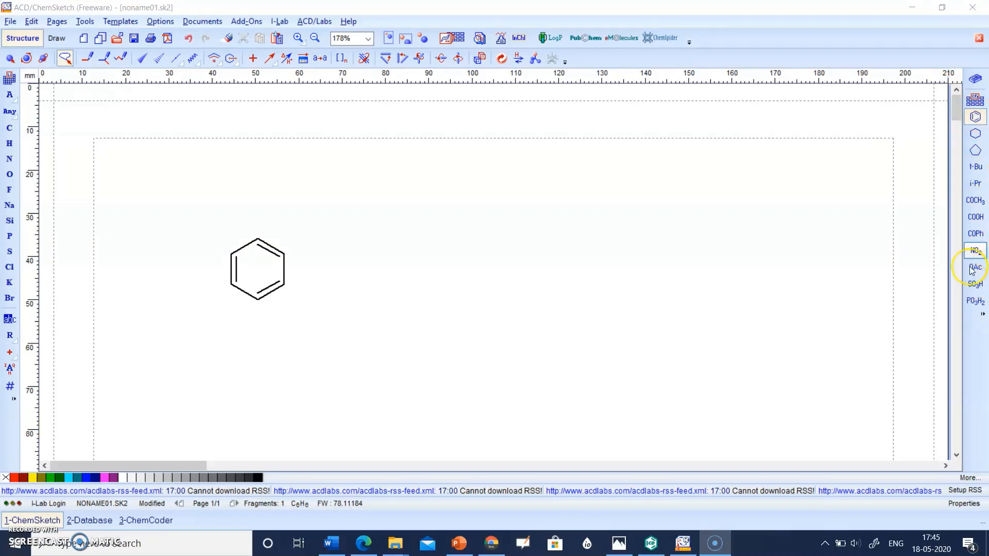
Step: Attach a two-carbon ethyl chain to the top carbon of the benzene ring
click(974, 118)
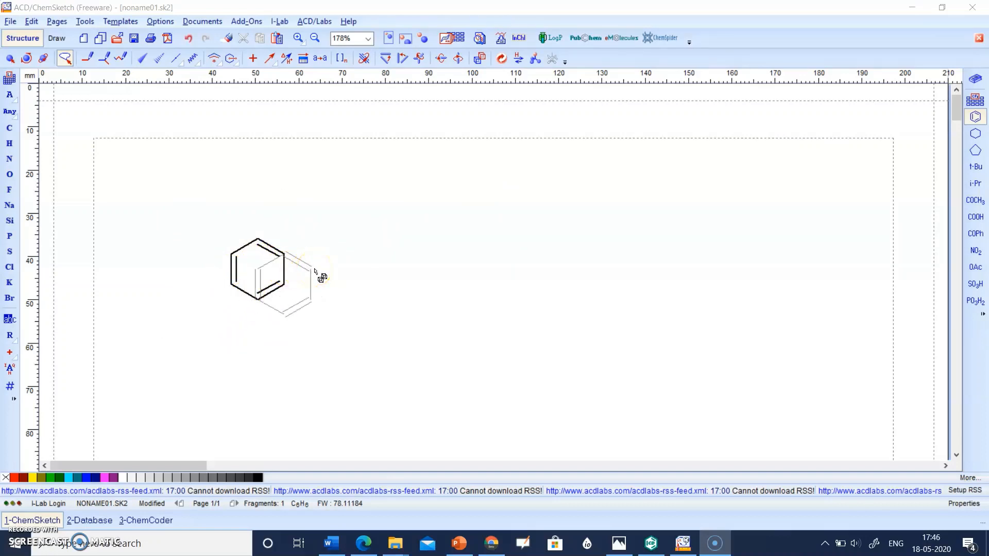
click(89, 61)
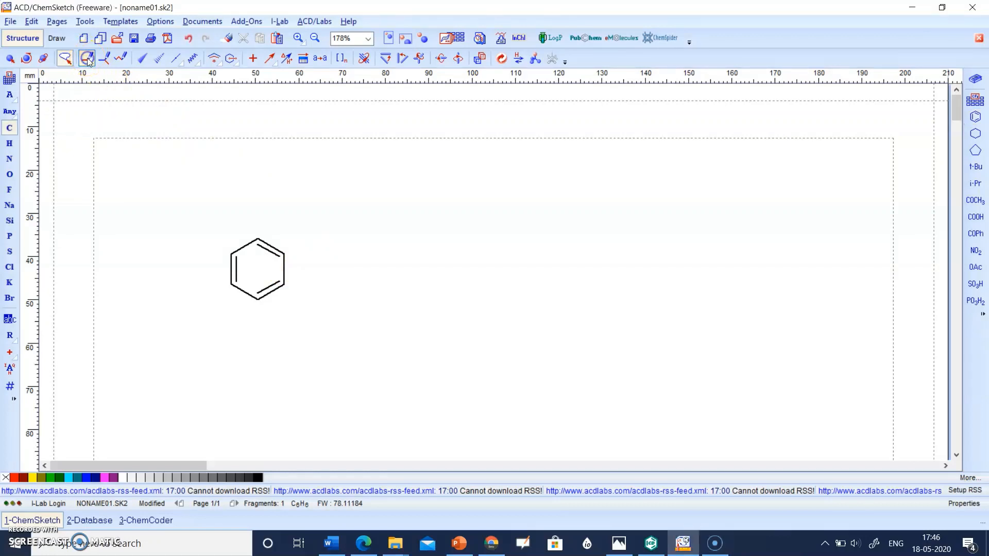
click(259, 237)
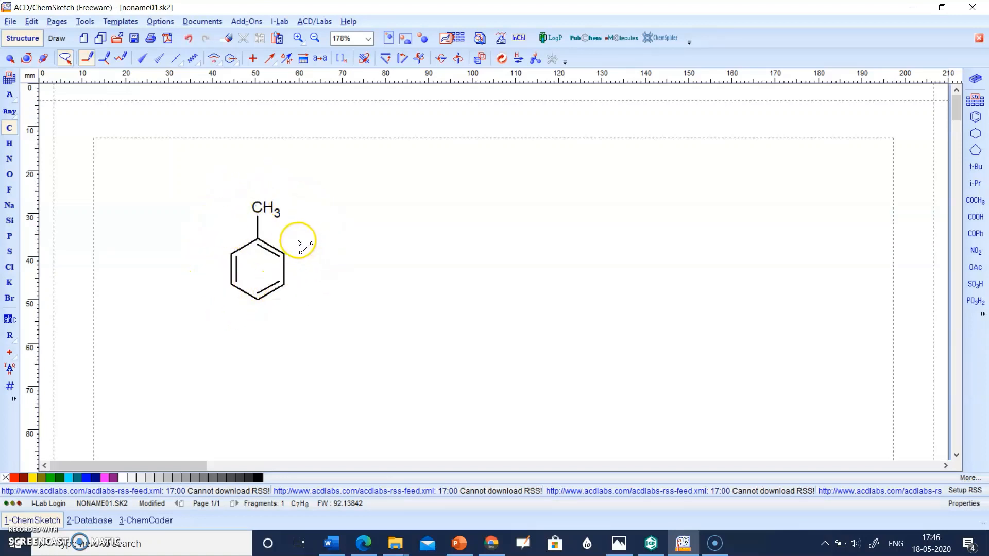
click(66, 58)
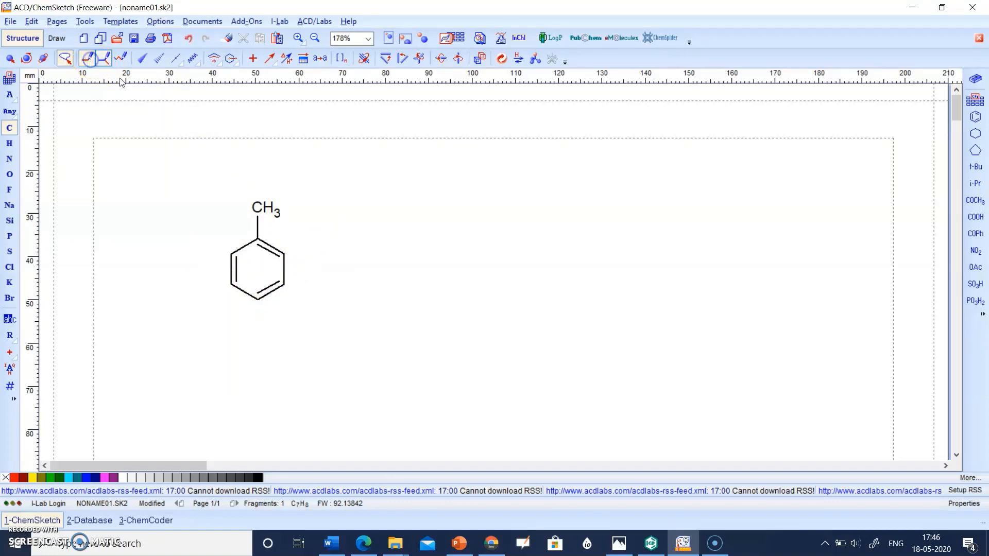
click(256, 204)
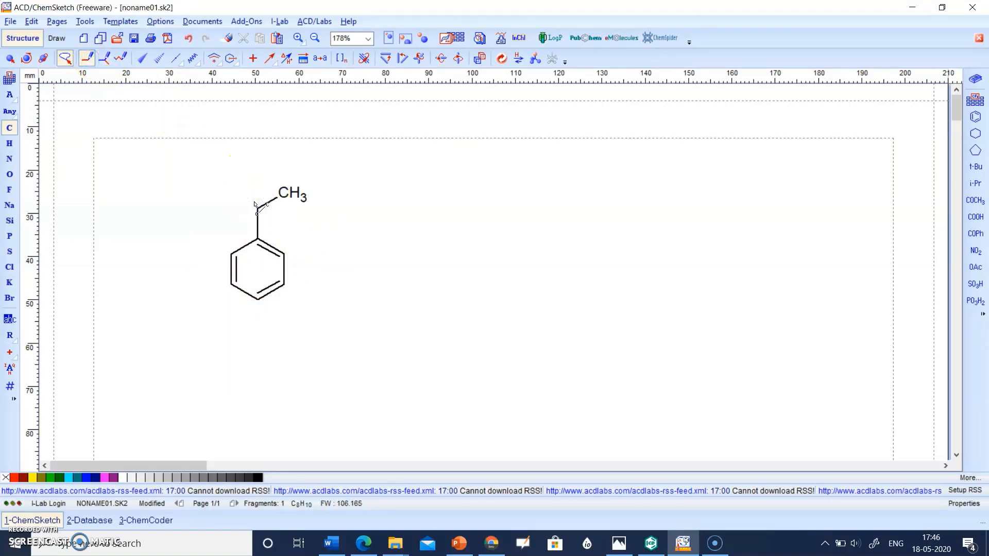
click(294, 198)
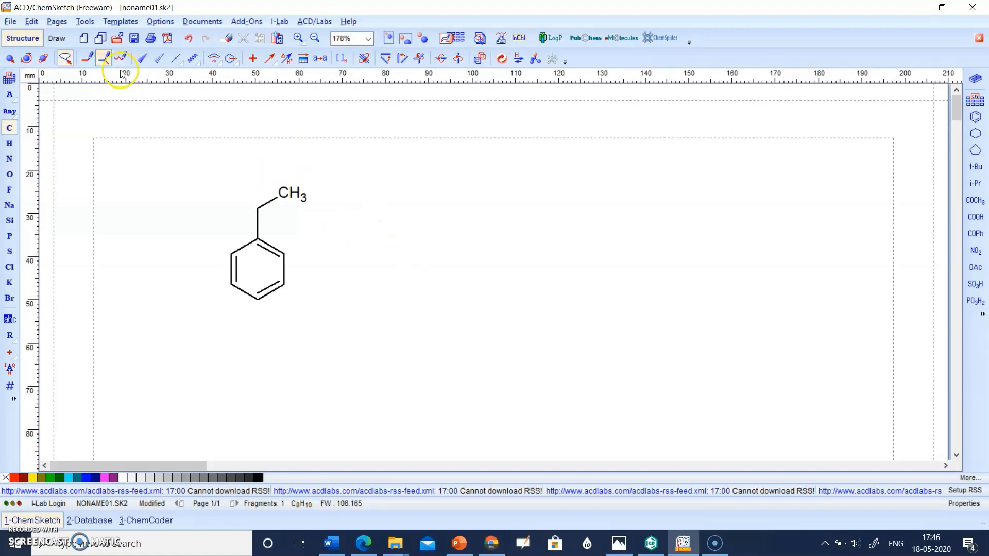
Step: Draw a separate four-carbon open chain to the right of the ethylbenzene structure with the Draw Continuous tool
click(386, 229)
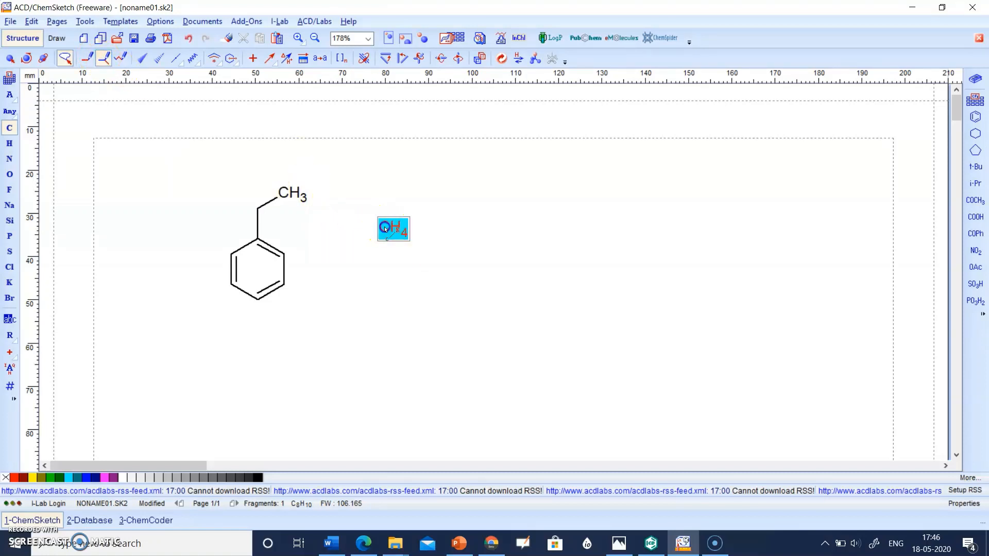
click(410, 235)
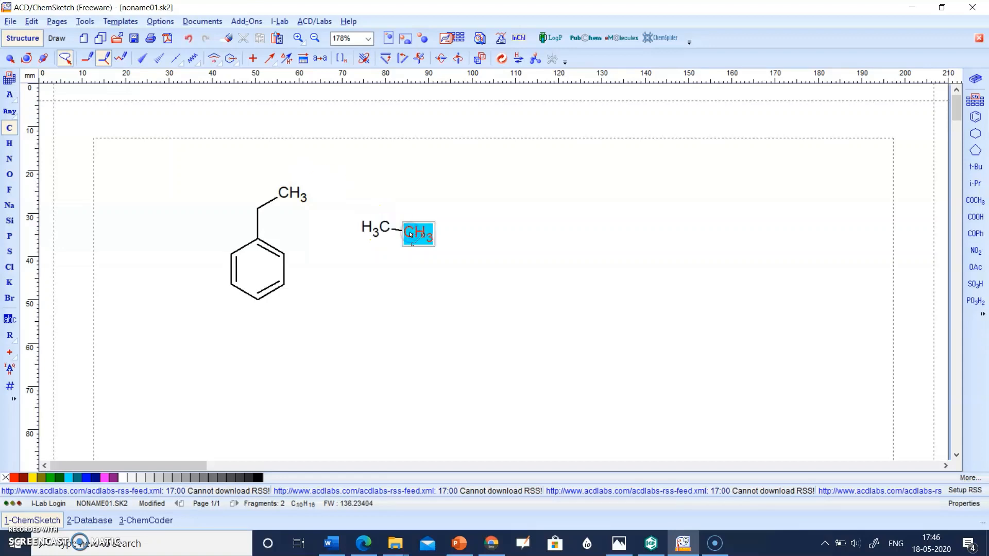
click(421, 231)
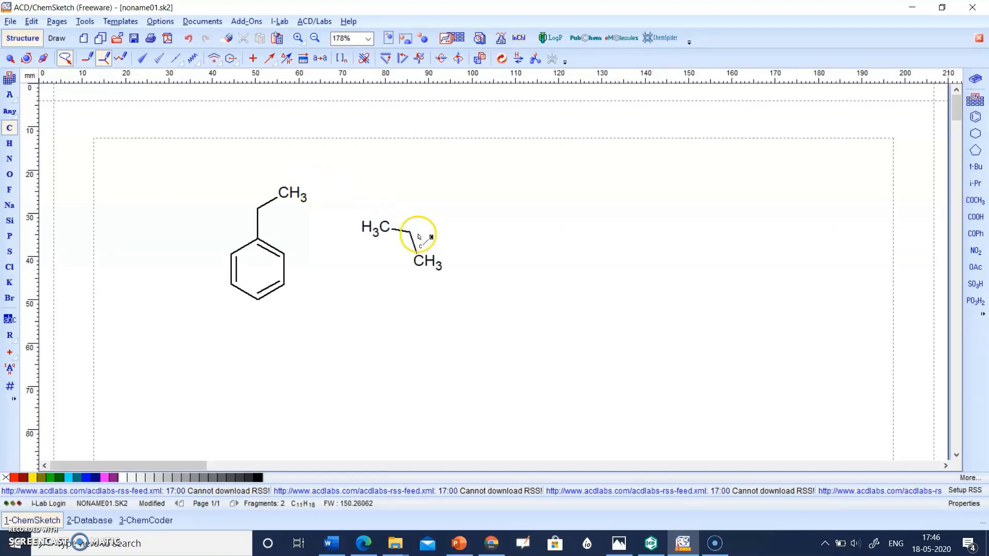
click(426, 262)
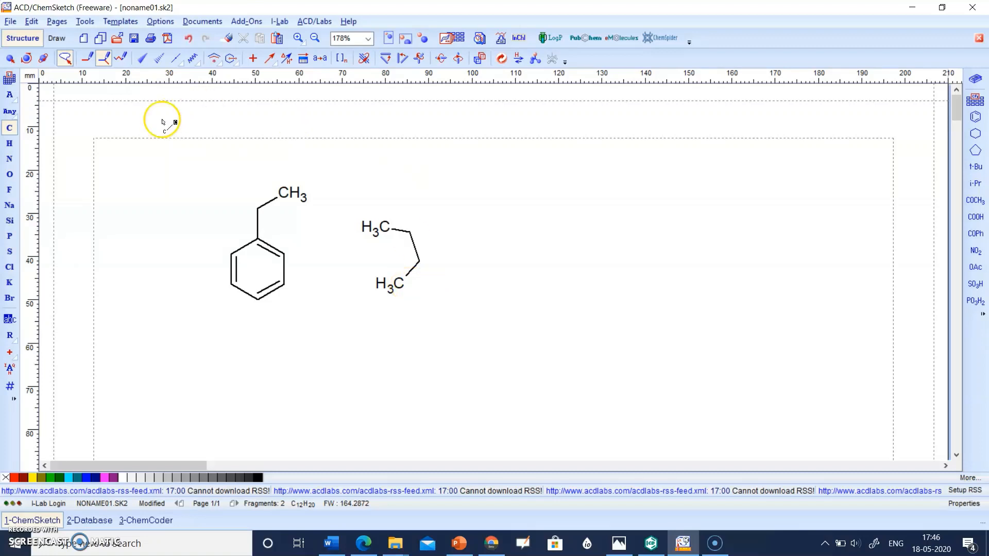
Step: Select the whole ethylbenzene structure and move it slightly left, away from the four-carbon chain
click(65, 60)
mouse_move(205, 156)
mouse_down()
mouse_move(294, 163)
mouse_move(329, 269)
mouse_move(327, 338)
mouse_move(336, 349)
mouse_up()
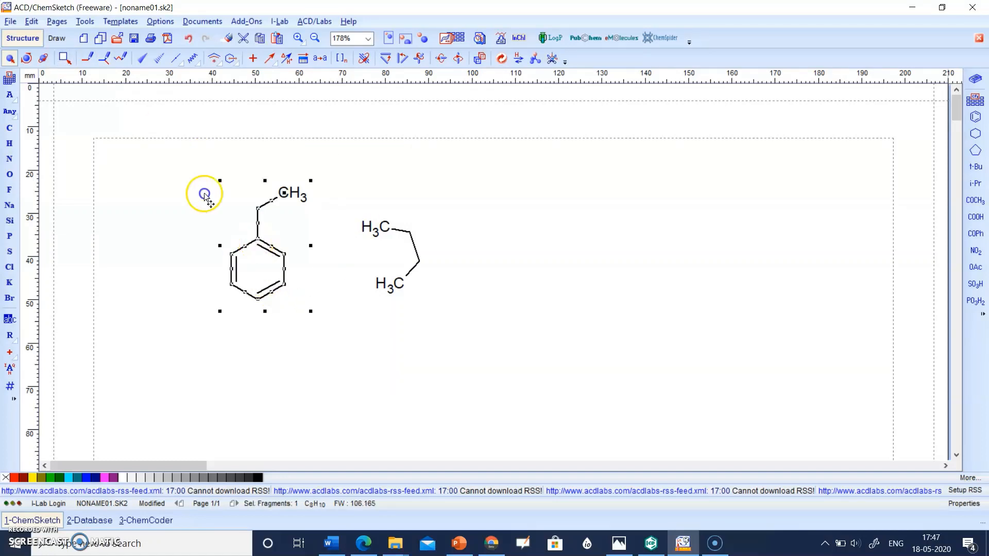
drag(258, 239, 234, 239)
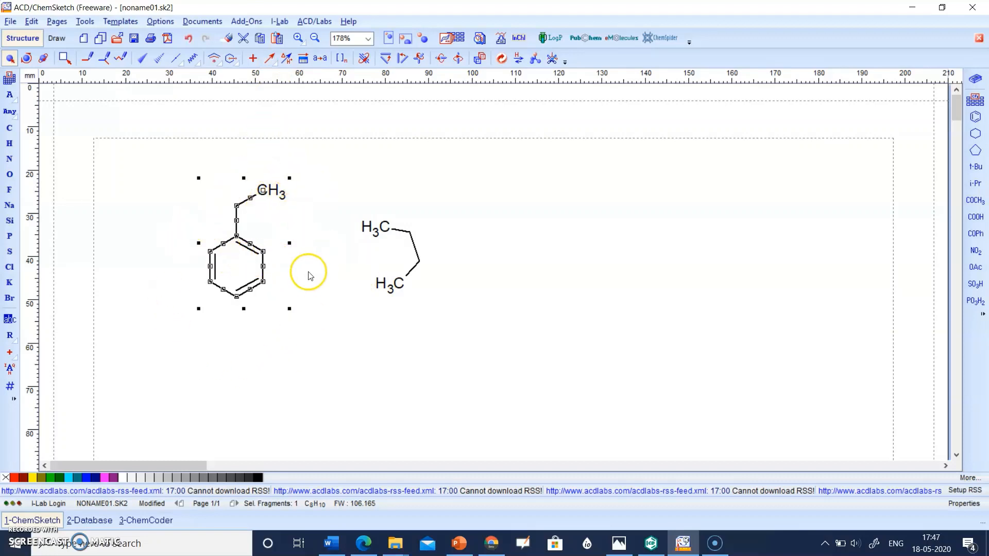
Step: Draw a plain single-headed horizontal reaction arrow about 17 mm long between the ethylbenzene ring and the four-carbon chain
click(269, 58)
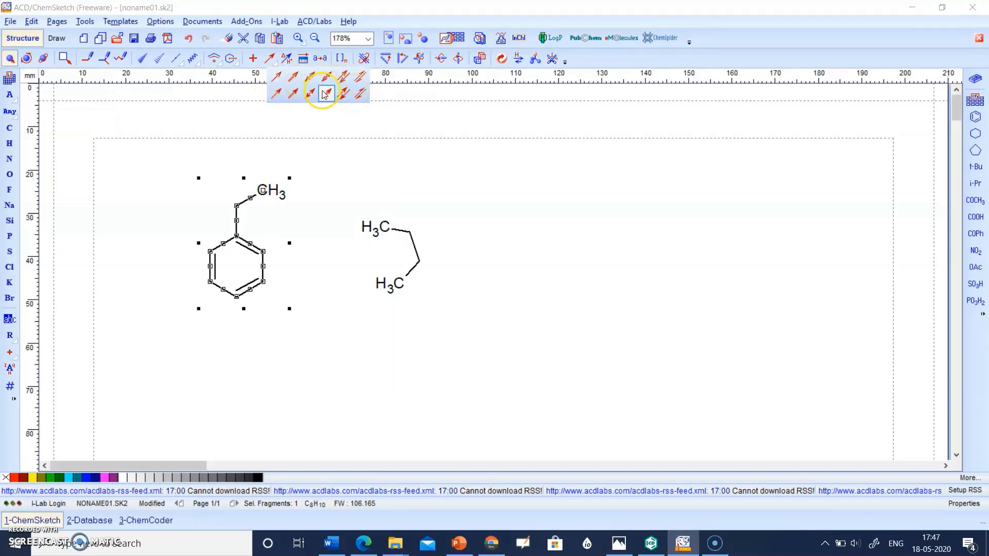
click(277, 78)
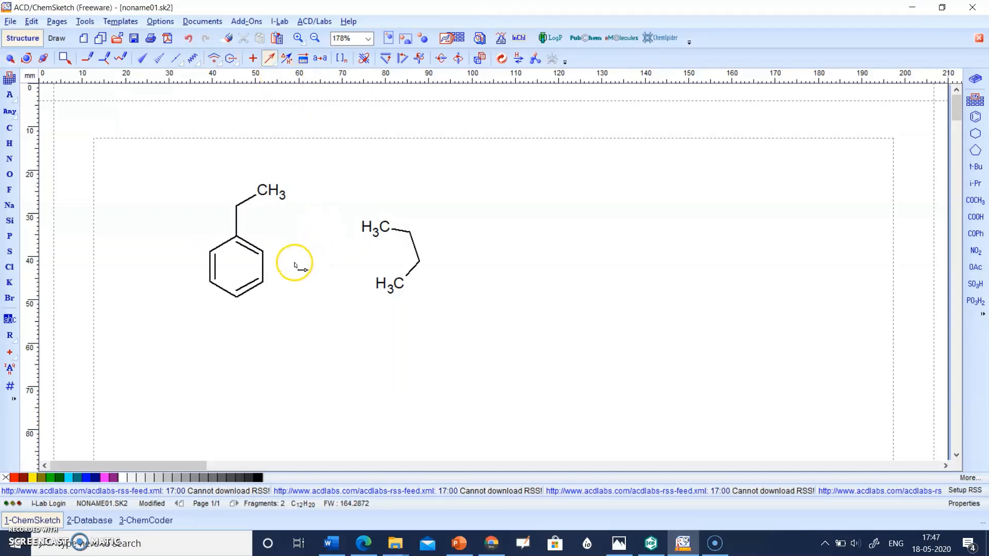
drag(294, 263, 367, 262)
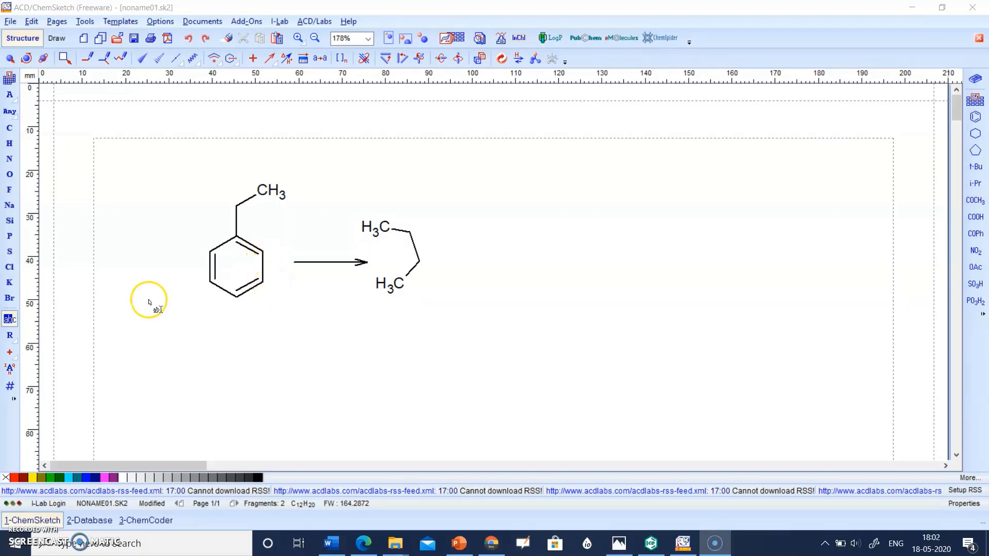
Step: Replace the bottom carbon of the benzene ring with nitrogen using an Edit Label entry of N
click(9, 320)
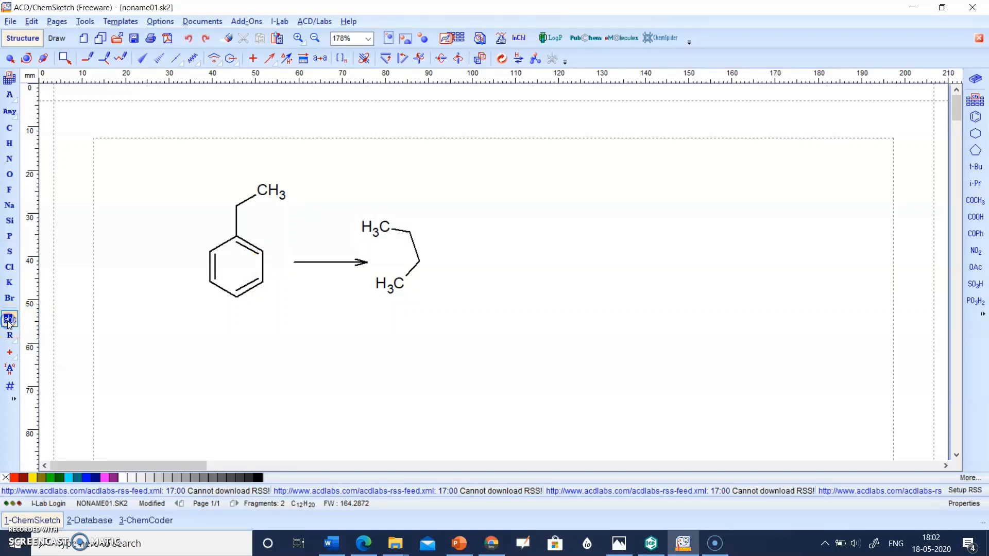
click(242, 290)
text(CH)
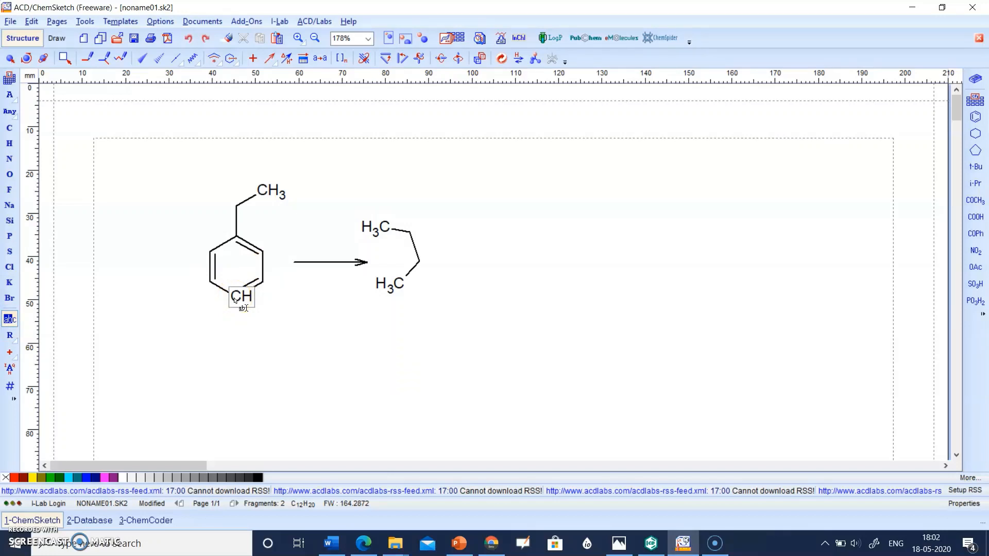
click(235, 300)
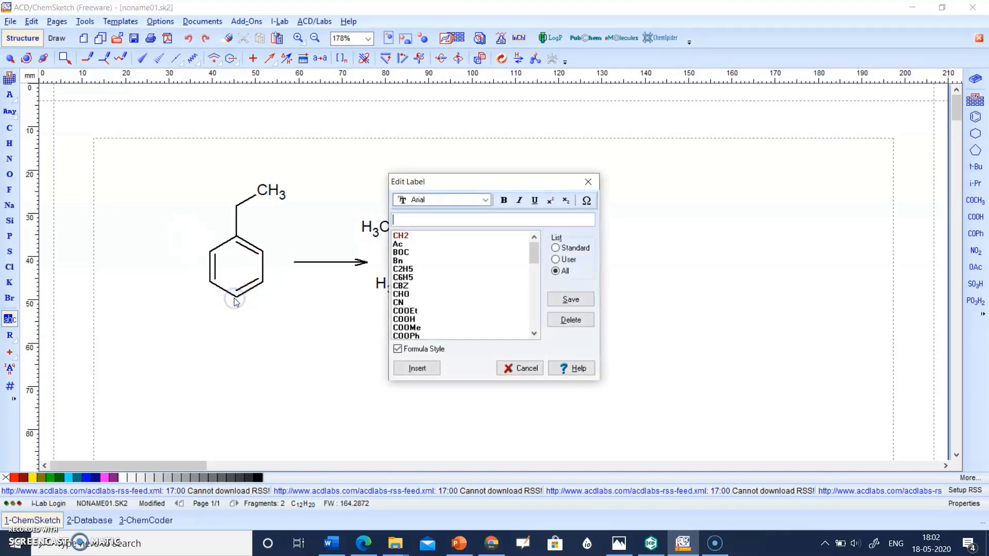
click(421, 201)
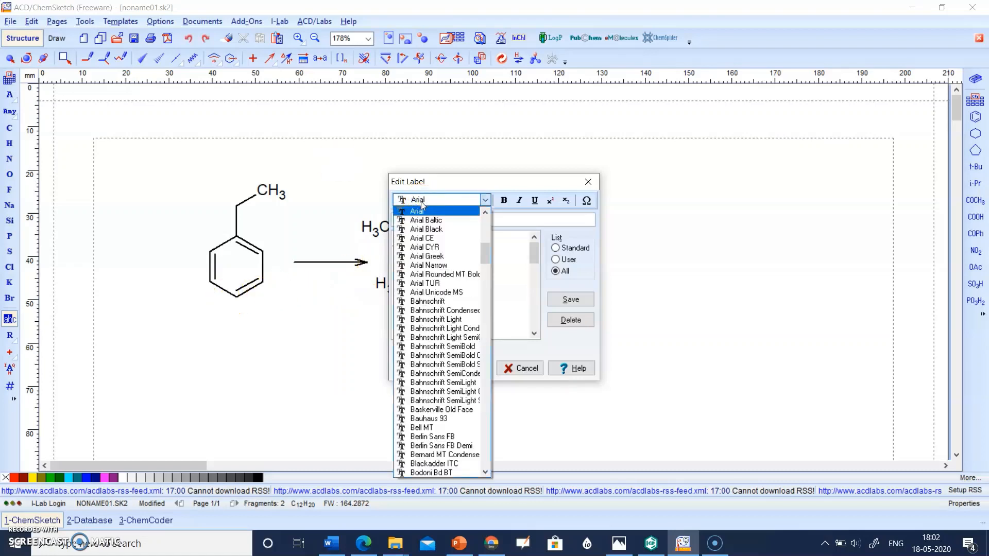
click(418, 202)
click(416, 202)
click(405, 221)
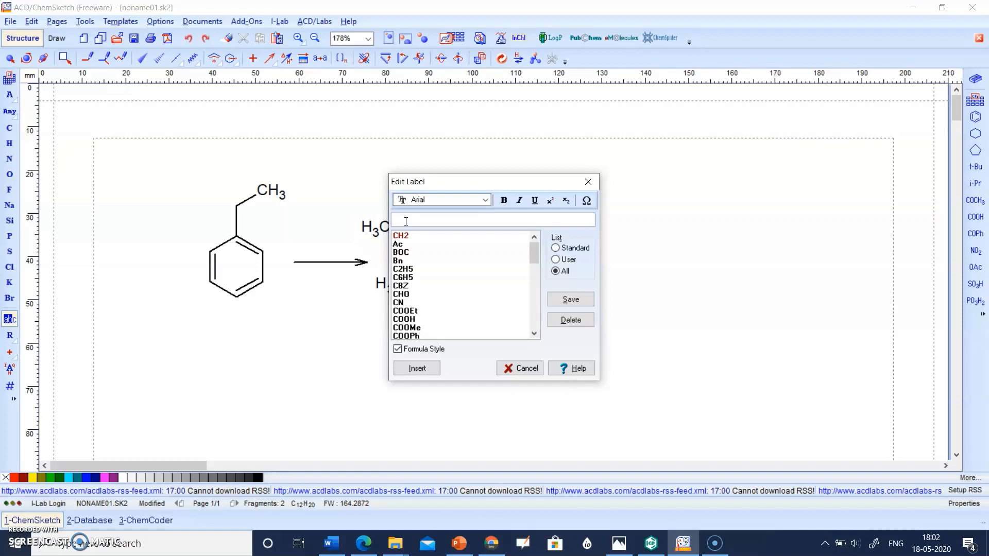
text(N)
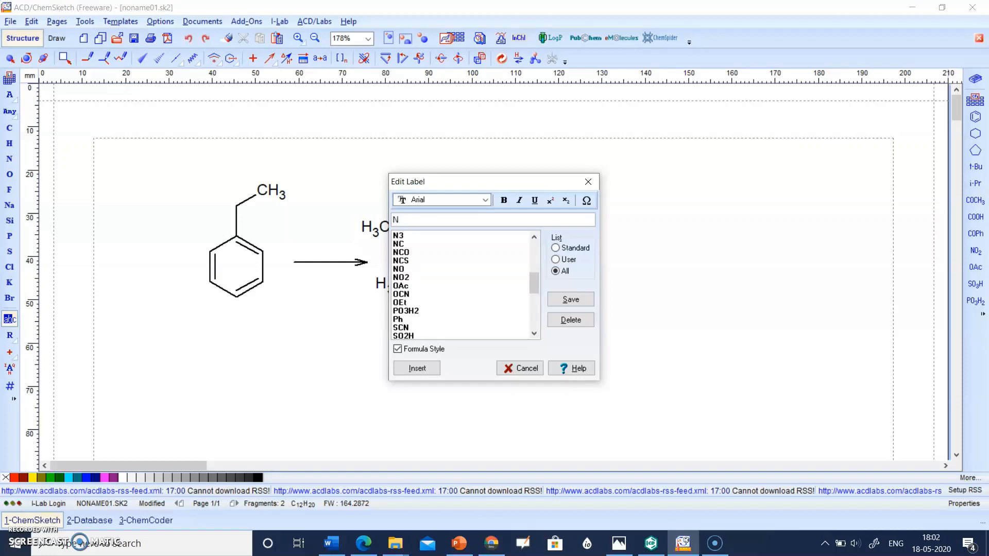
click(406, 374)
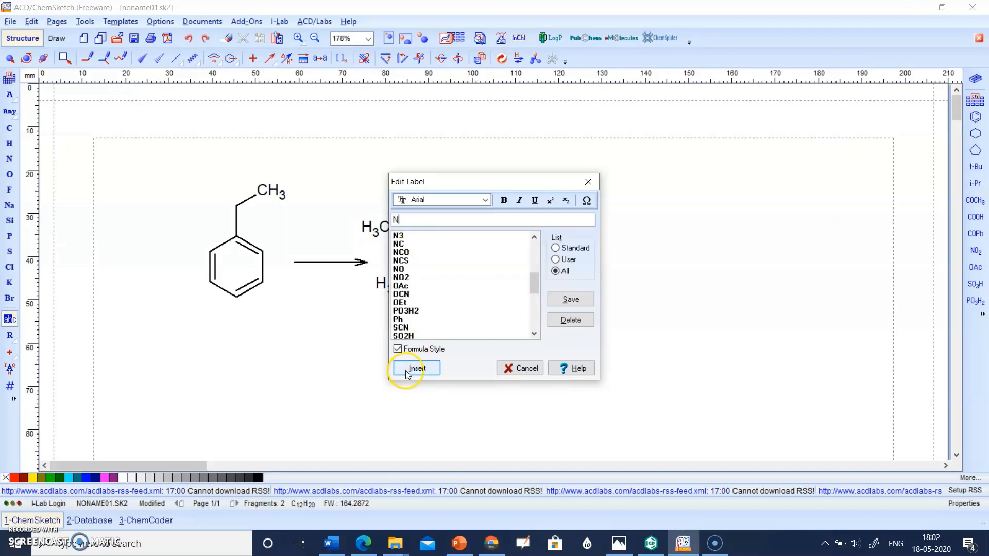
click(237, 303)
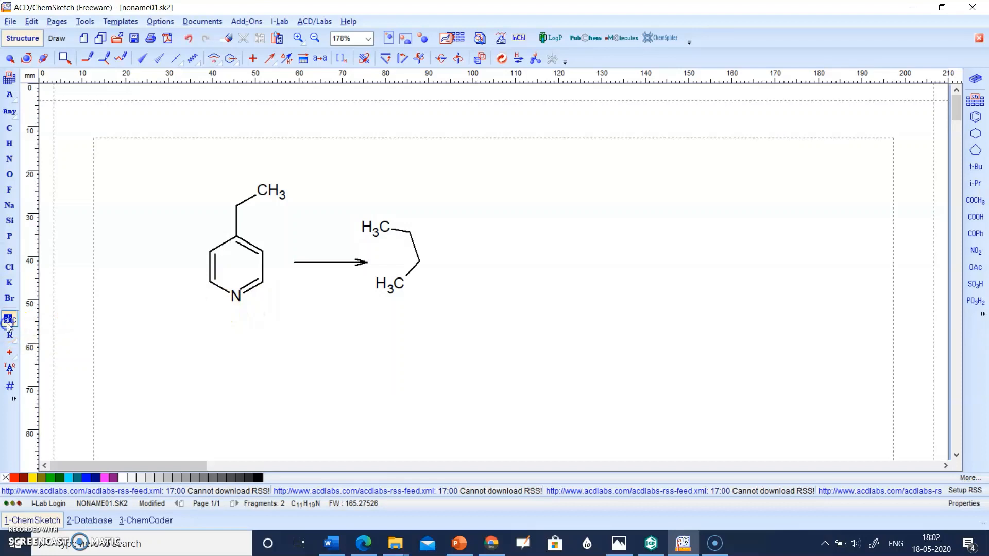
Step: Place a "Reaction" text label to the right of the four-carbon chain and undo it
click(536, 257)
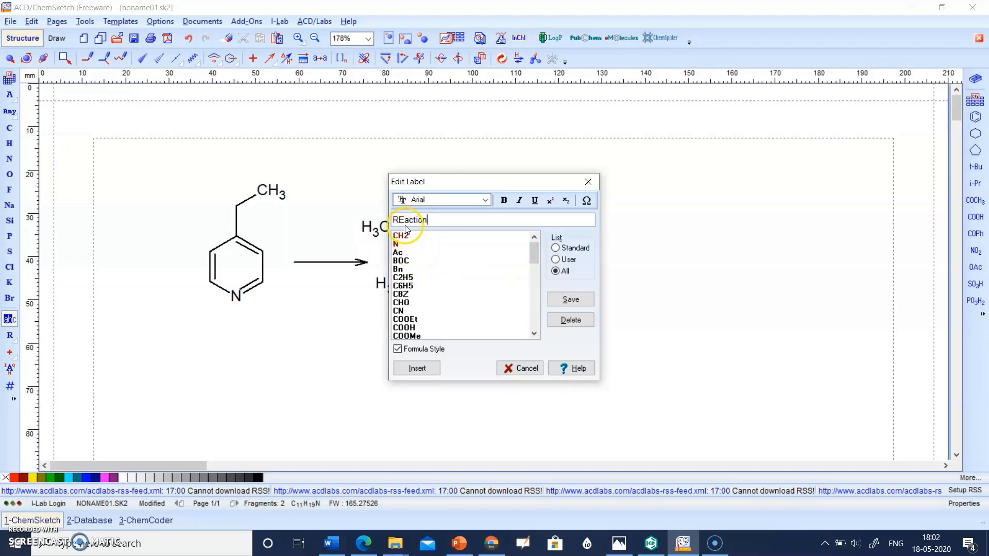
key(BackSpace)
click(411, 370)
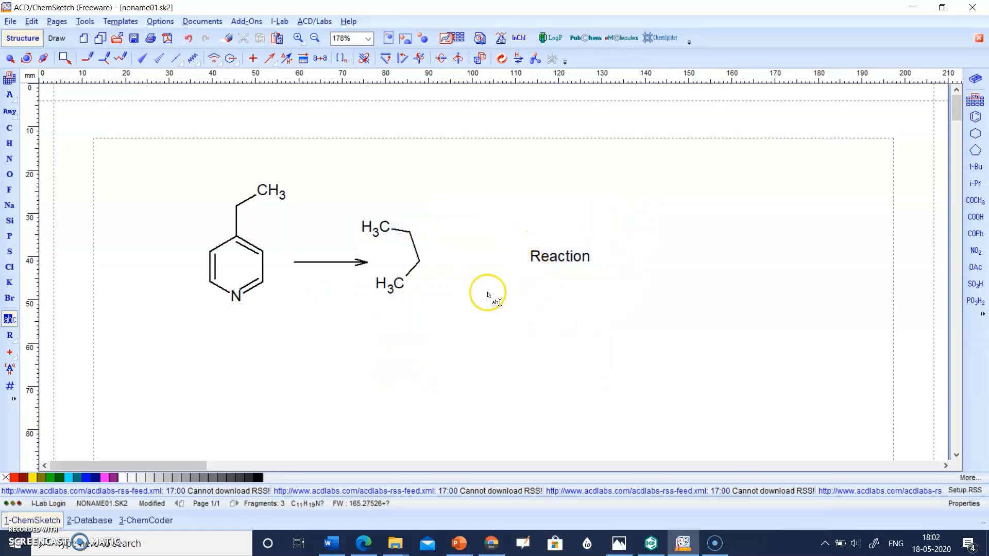
key(ctrl+z)
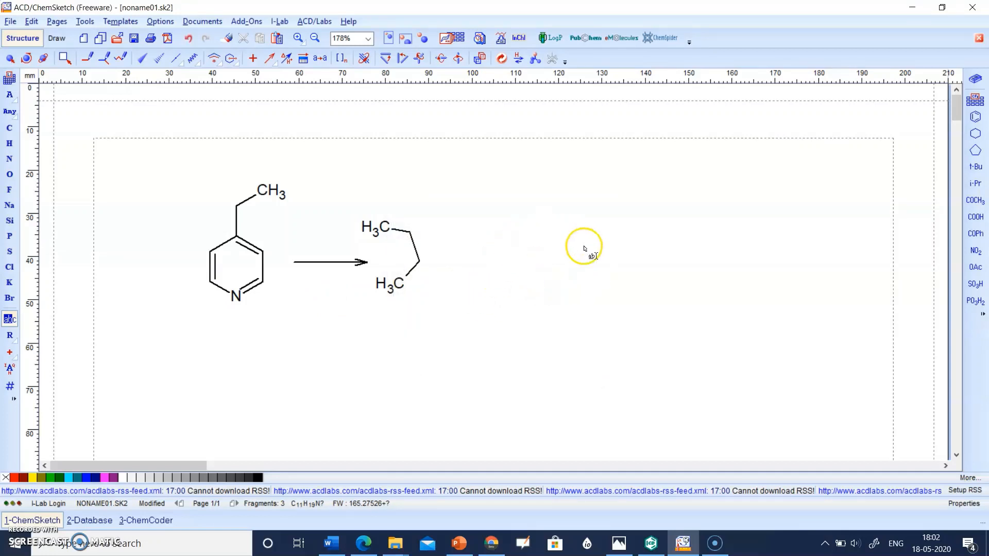
key(ctrl+y)
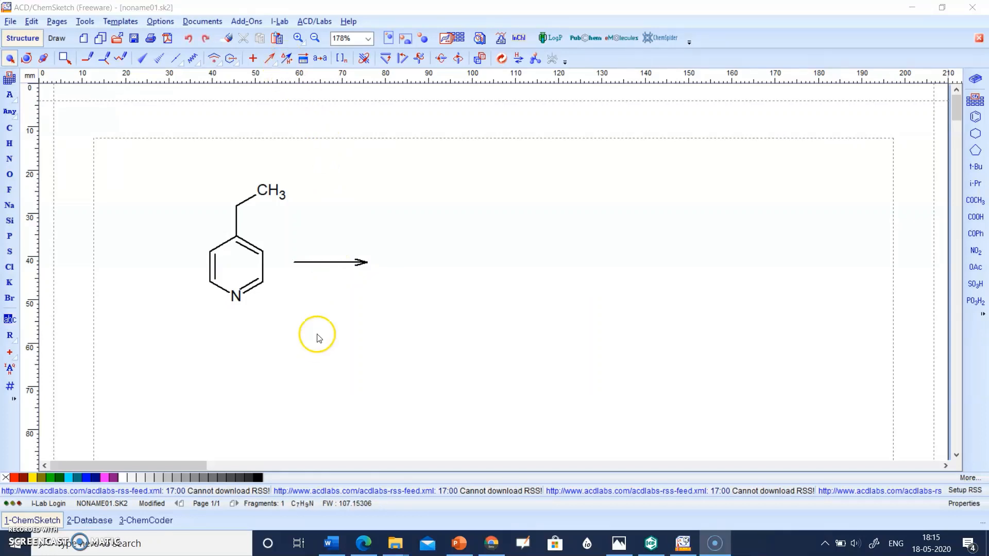
Step: Add the reaction condition hν above the arrow, removing the Δ symbol inserted before it
click(286, 60)
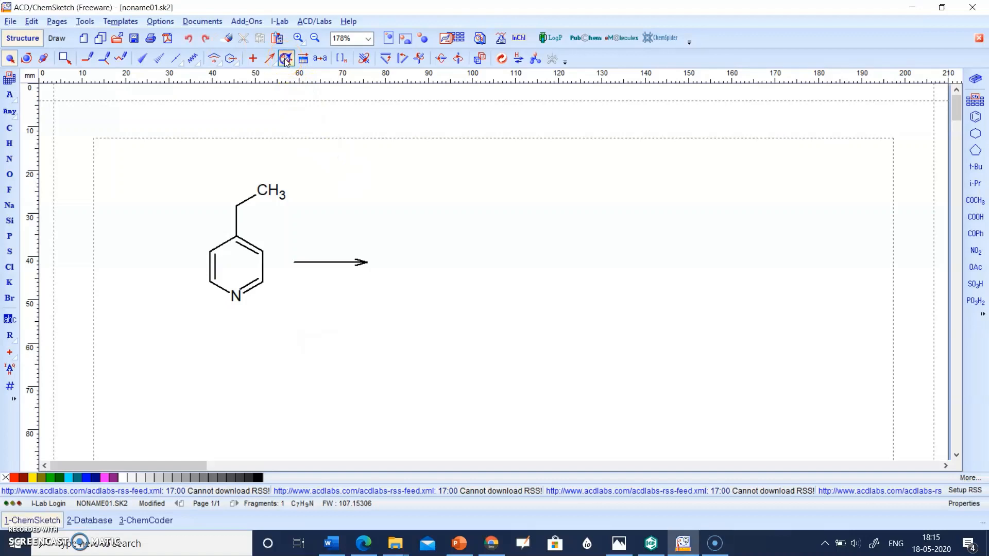
click(308, 264)
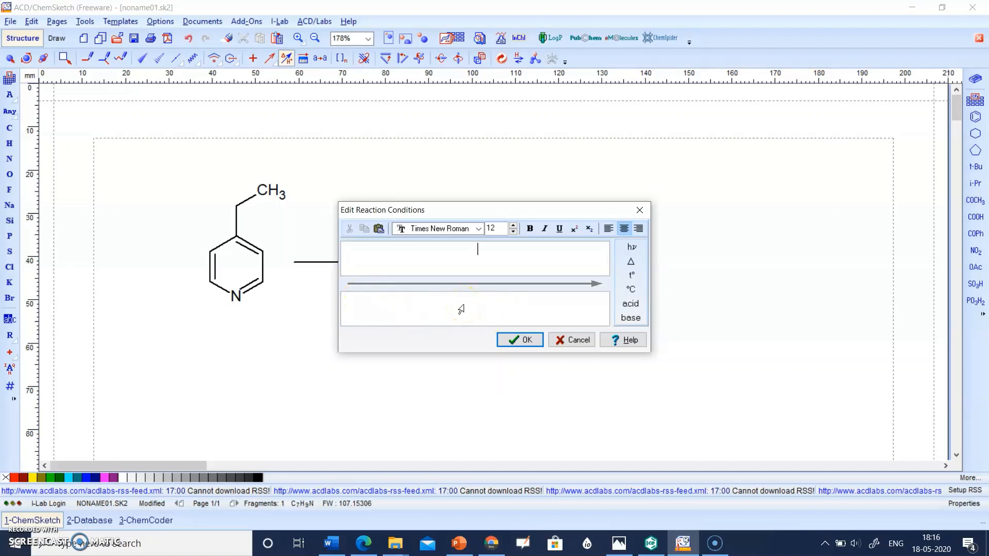
click(631, 262)
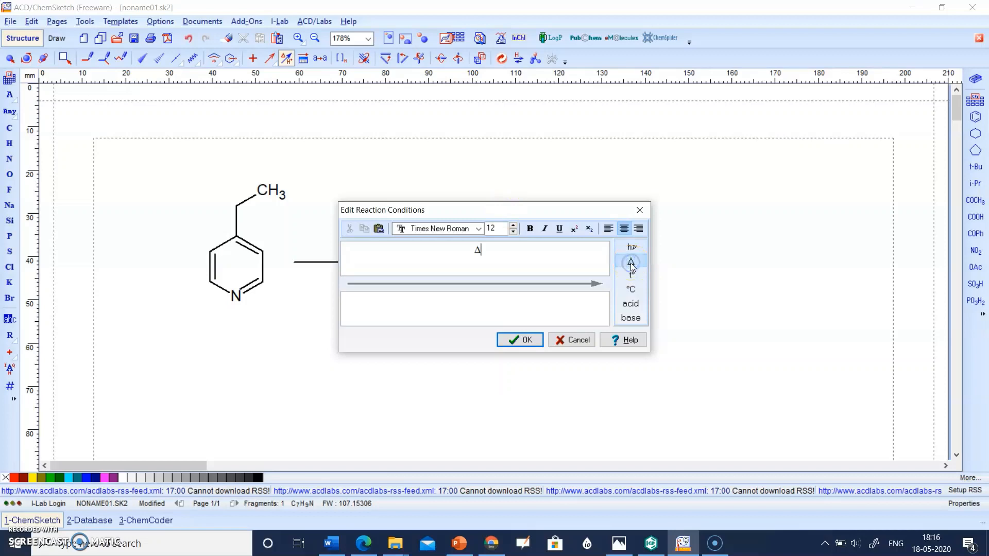
click(476, 253)
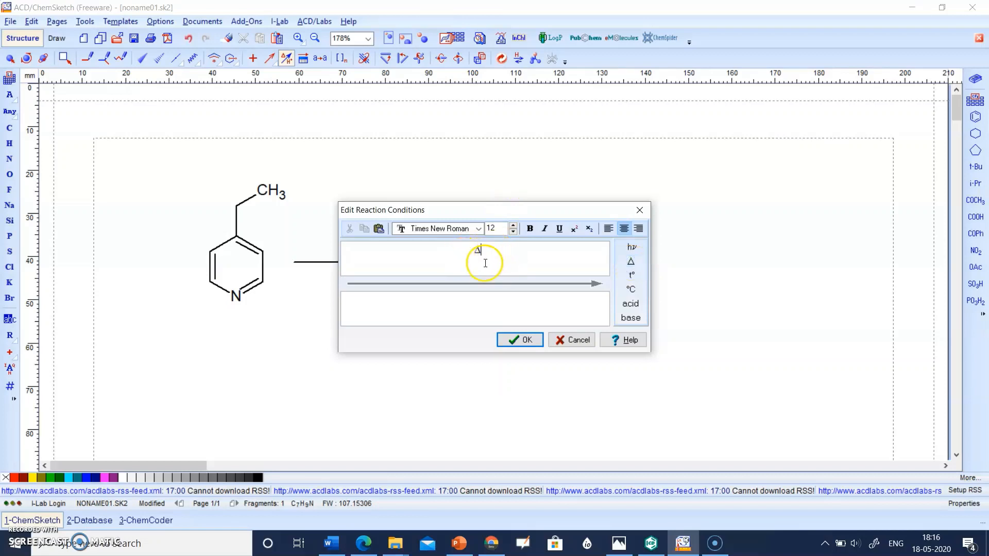
click(632, 249)
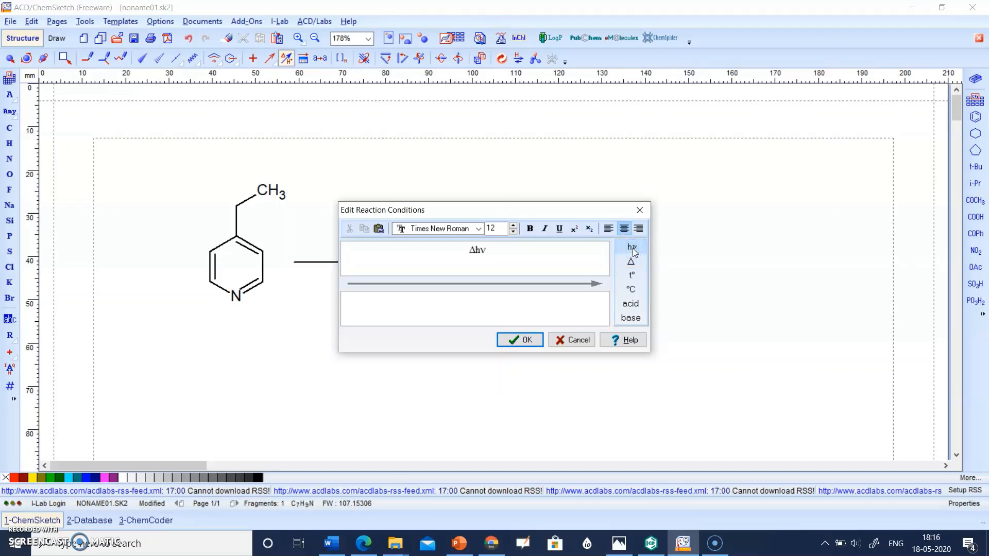
click(475, 249)
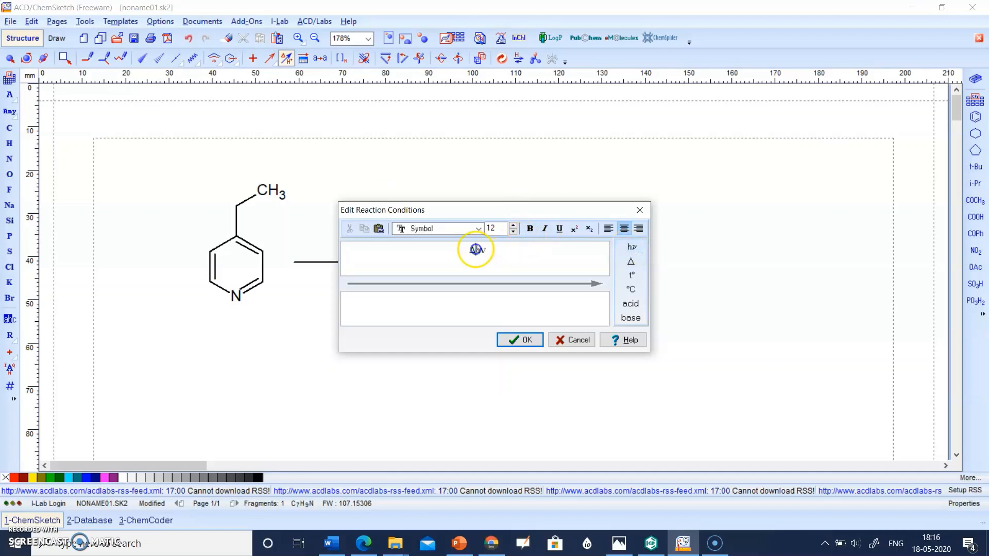
key(BackSpace)
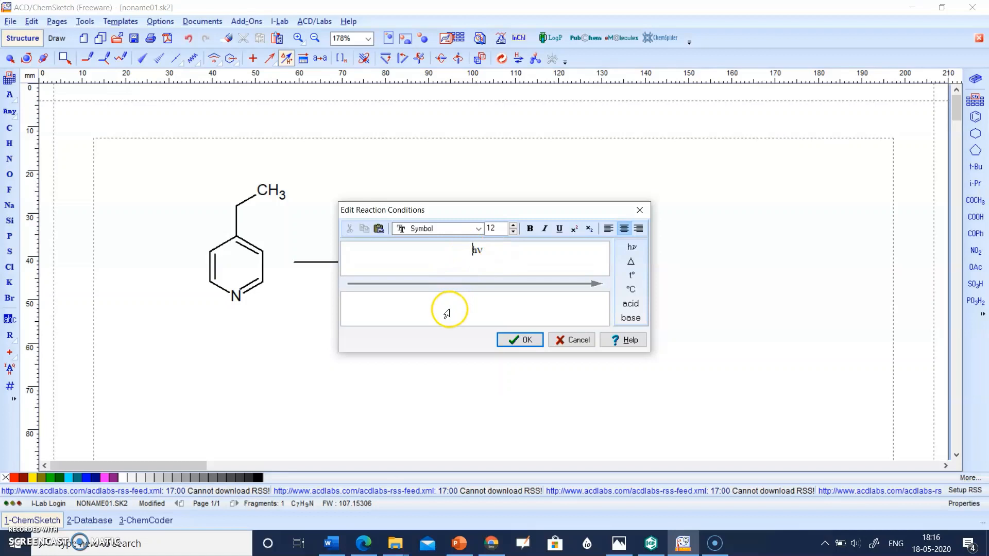
click(519, 340)
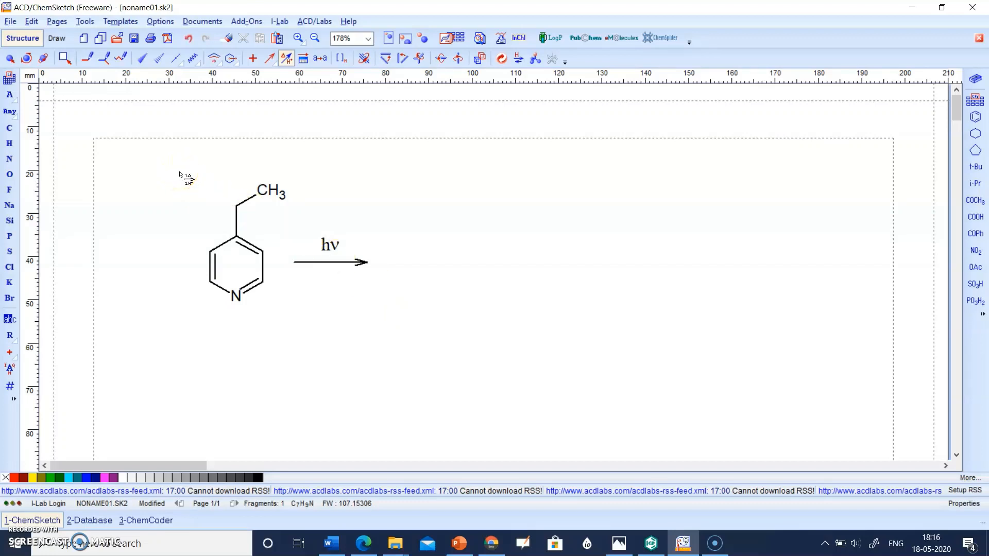
Step: Generate the name for the ring structure and position the name label centred just below the nitrogen atom
click(64, 58)
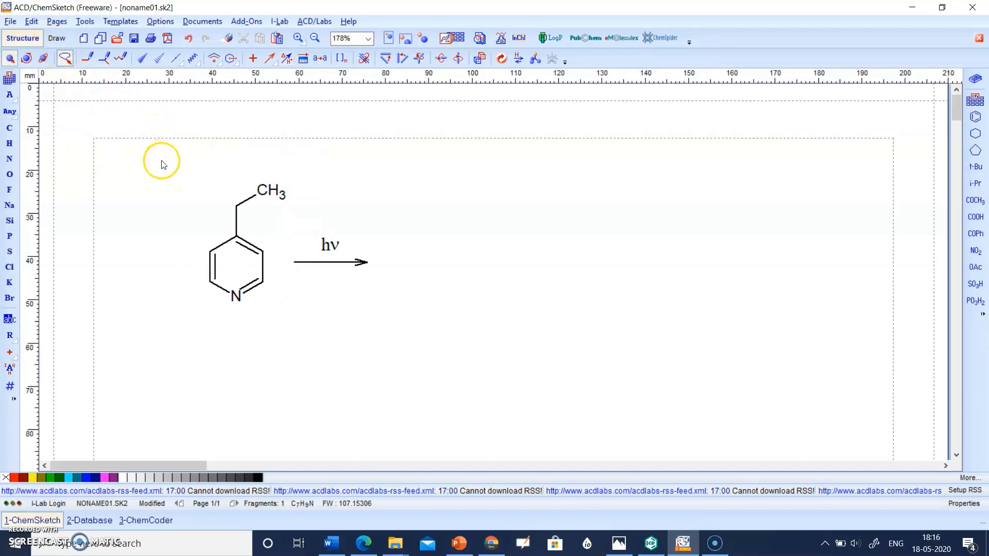
mouse_move(175, 159)
mouse_down()
mouse_move(316, 165)
mouse_move(298, 302)
mouse_move(223, 388)
mouse_move(168, 364)
mouse_up()
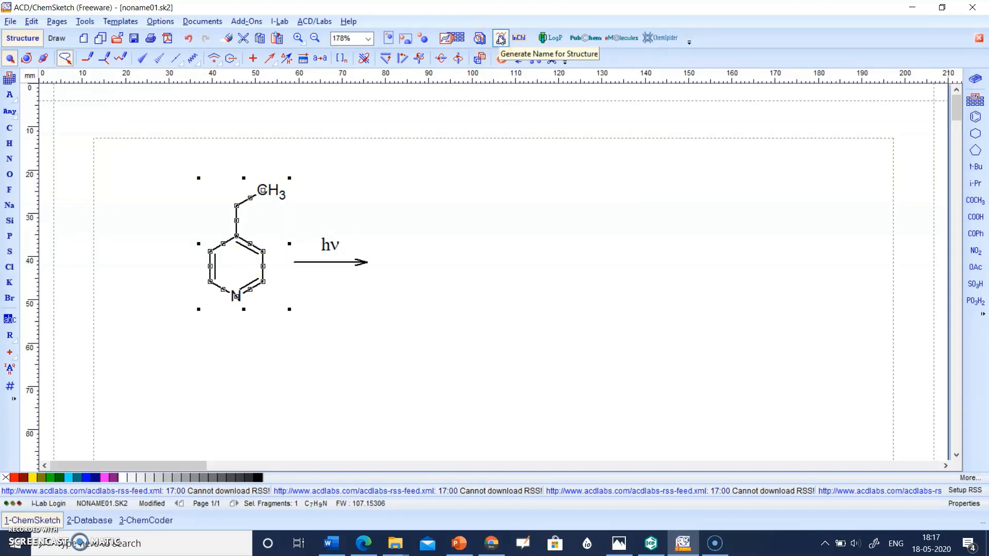
click(500, 41)
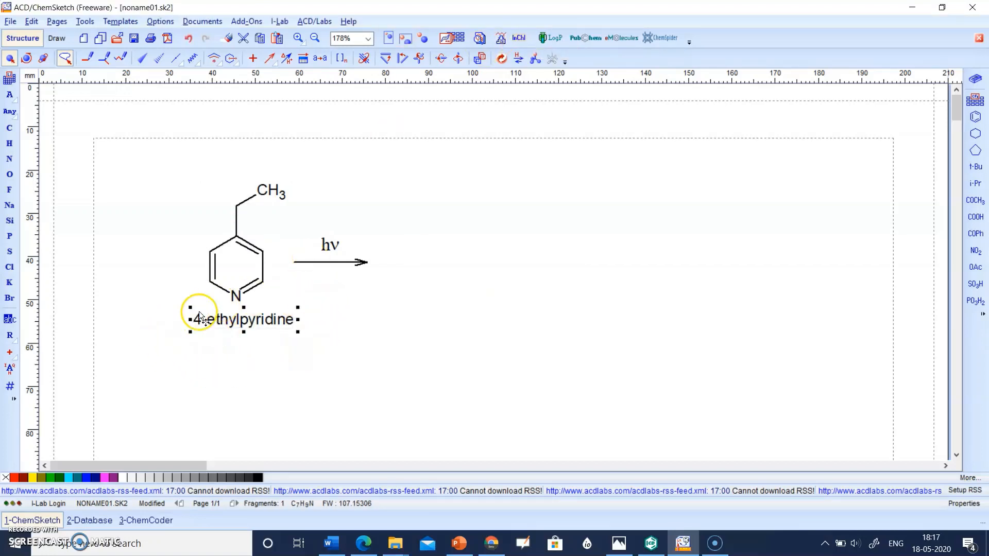
mouse_move(252, 320)
mouse_down()
mouse_move(247, 331)
mouse_move(243, 318)
mouse_up()
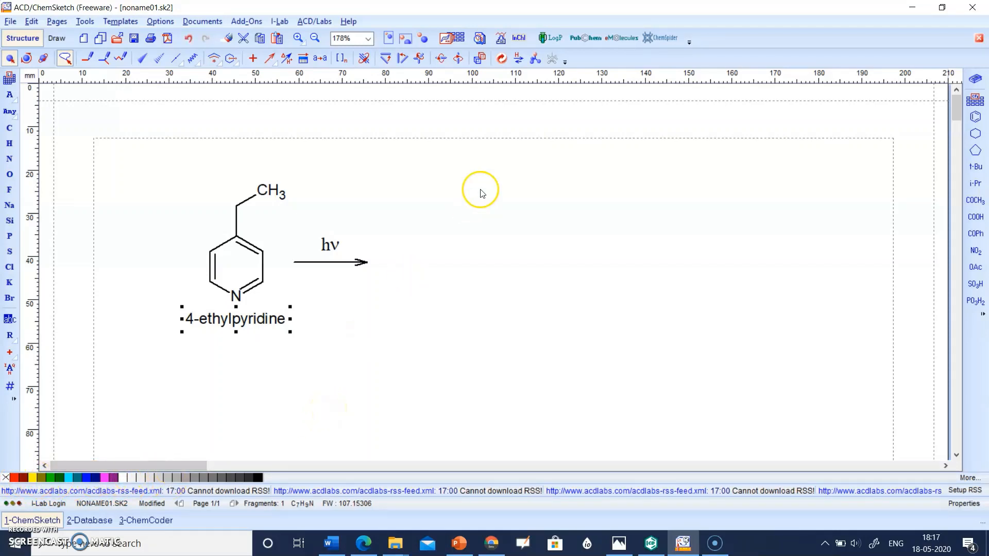
click(236, 319)
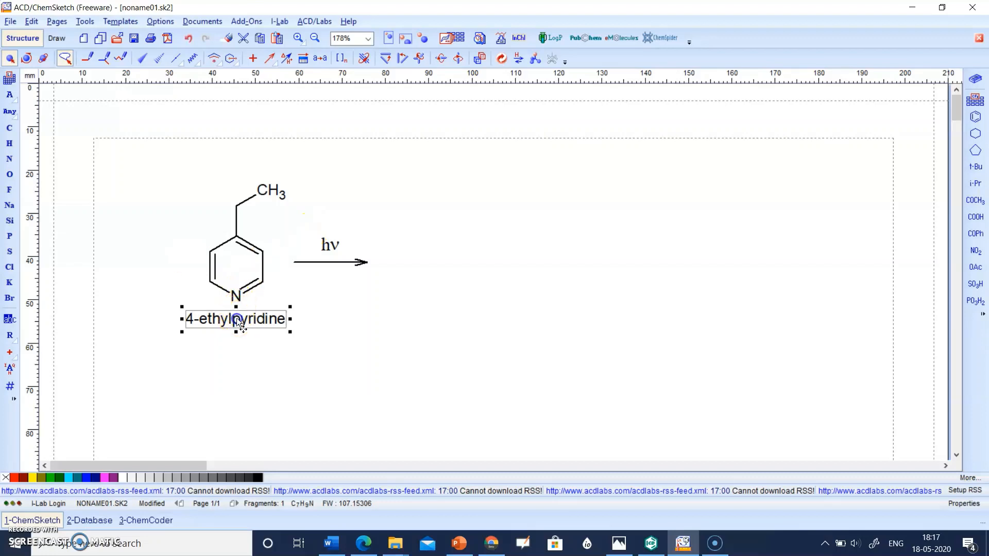
drag(237, 319, 237, 330)
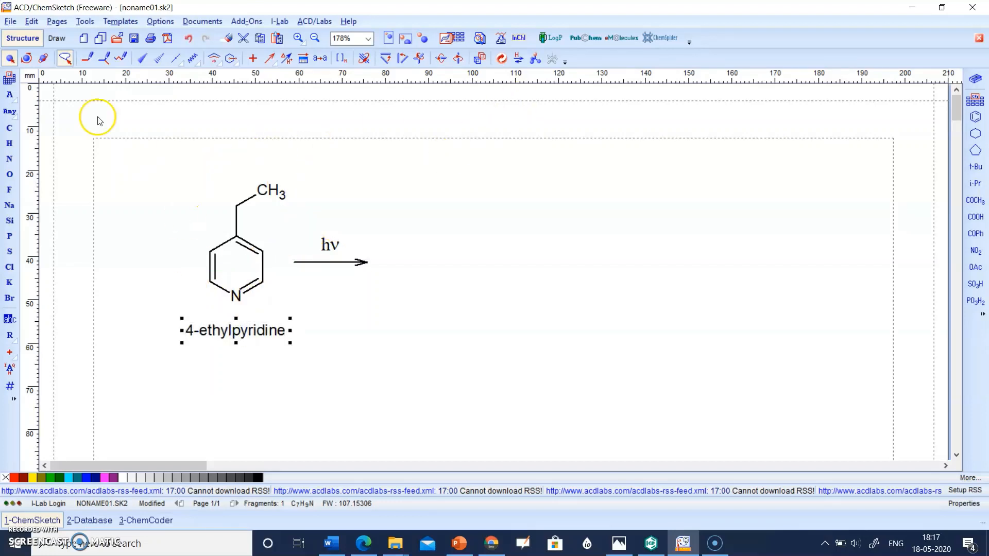
Step: Apply 3D optimization to the 4-ethylpyridine structure and rotate it in 3D so the nitrogen faces up
click(65, 57)
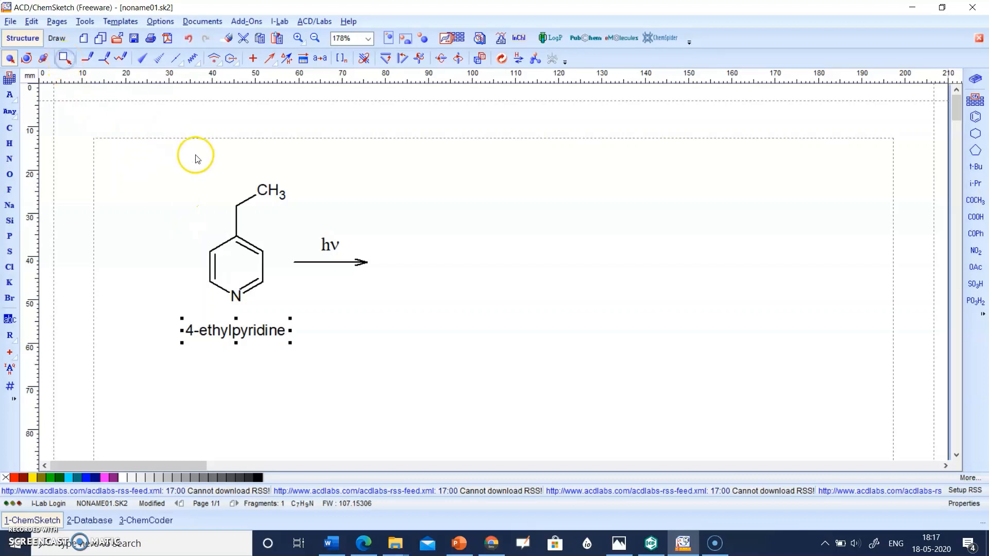
drag(171, 159, 289, 309)
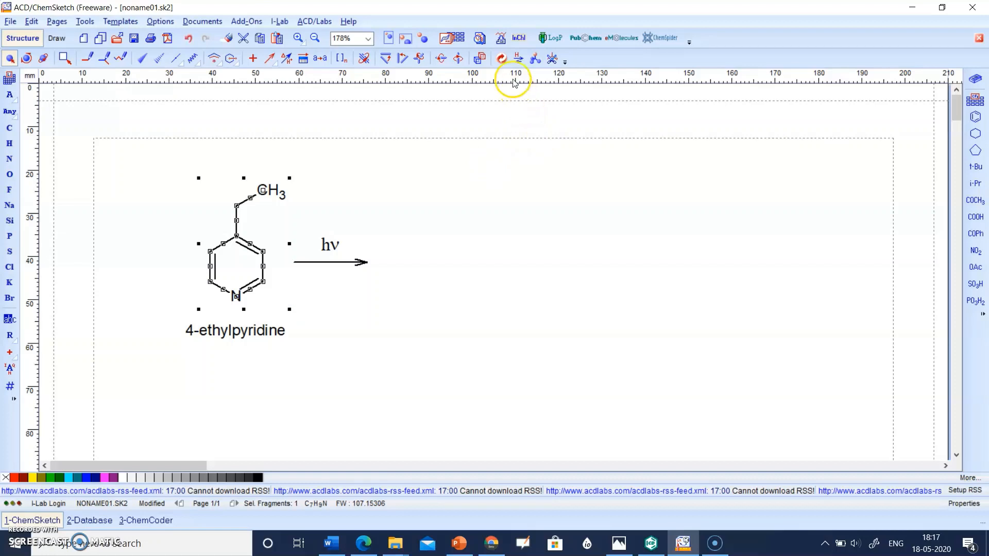
click(535, 60)
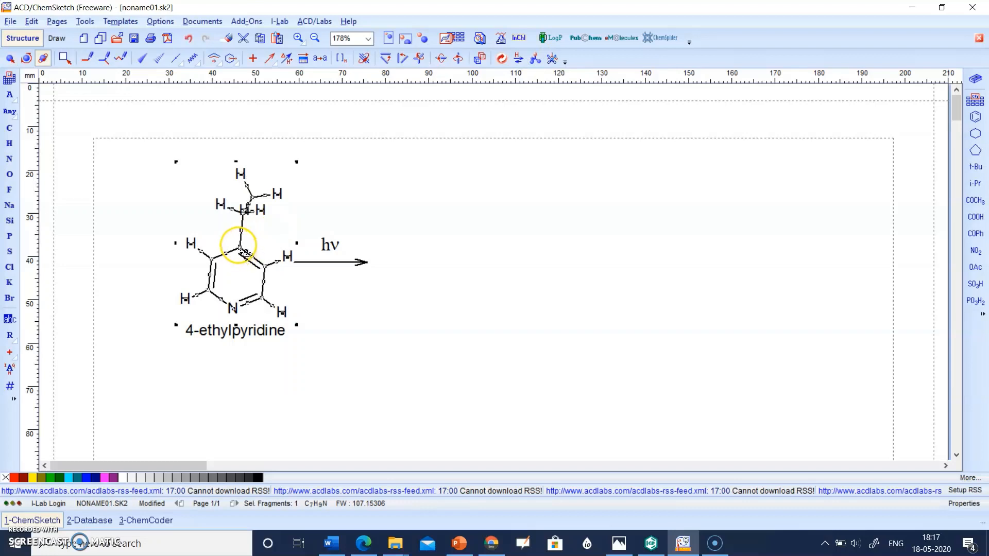
drag(233, 240, 270, 256)
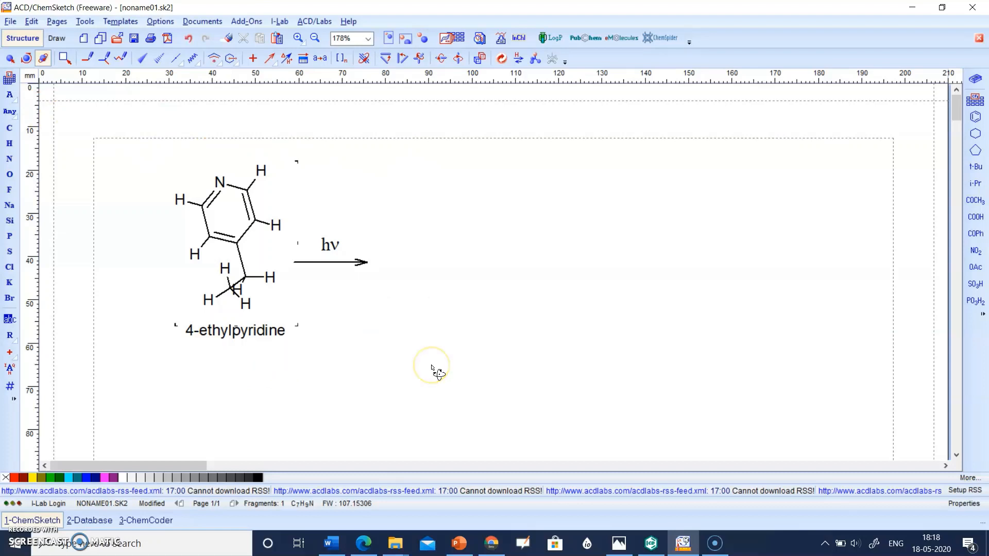
Step: Switch to ChemDraw Ultra and examine its drawing tools, including the orbital and the box and line shape sets
click(652, 550)
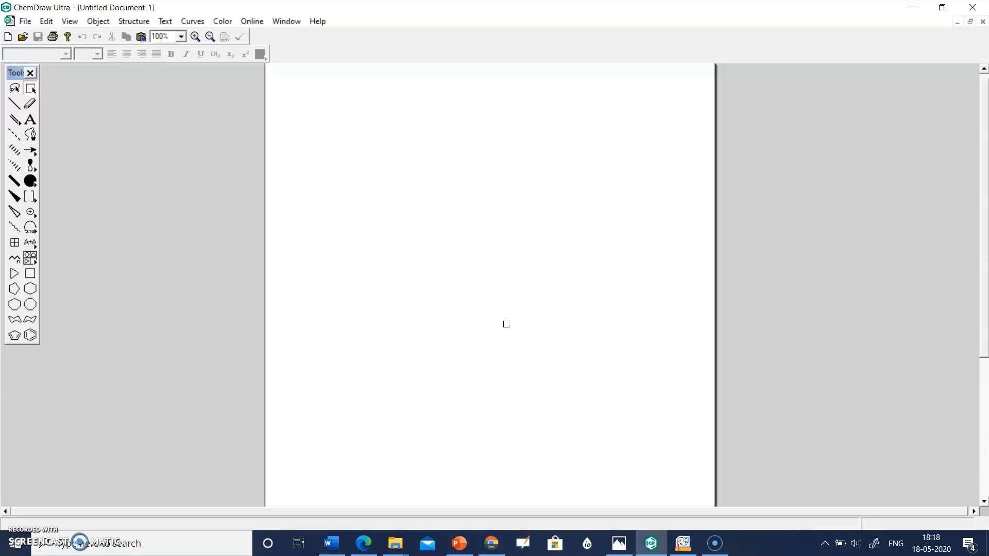
click(486, 294)
click(431, 248)
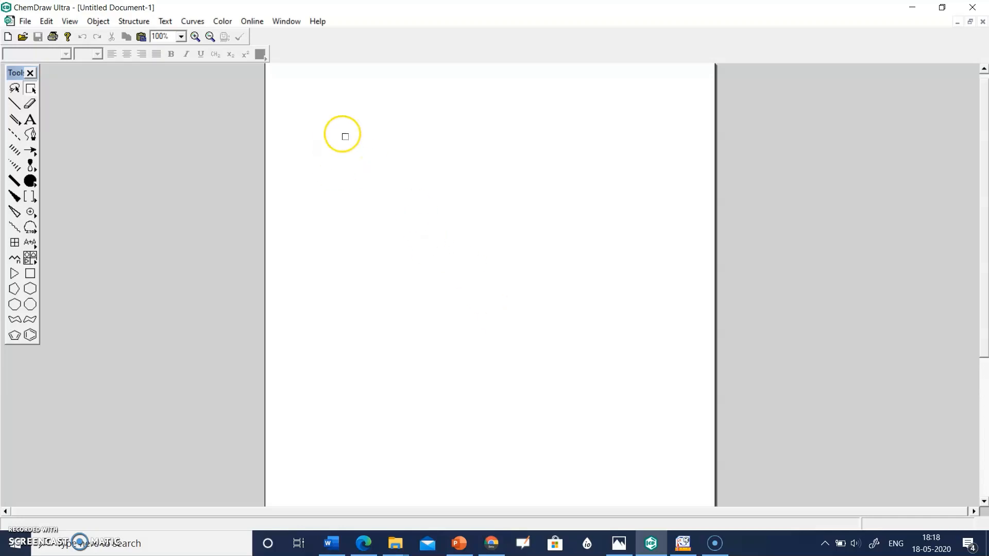
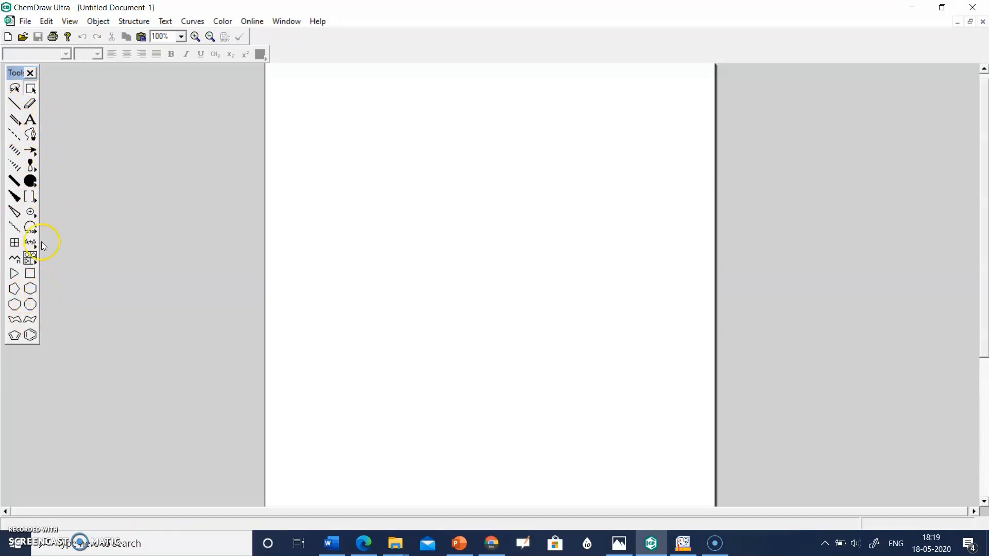
click(37, 170)
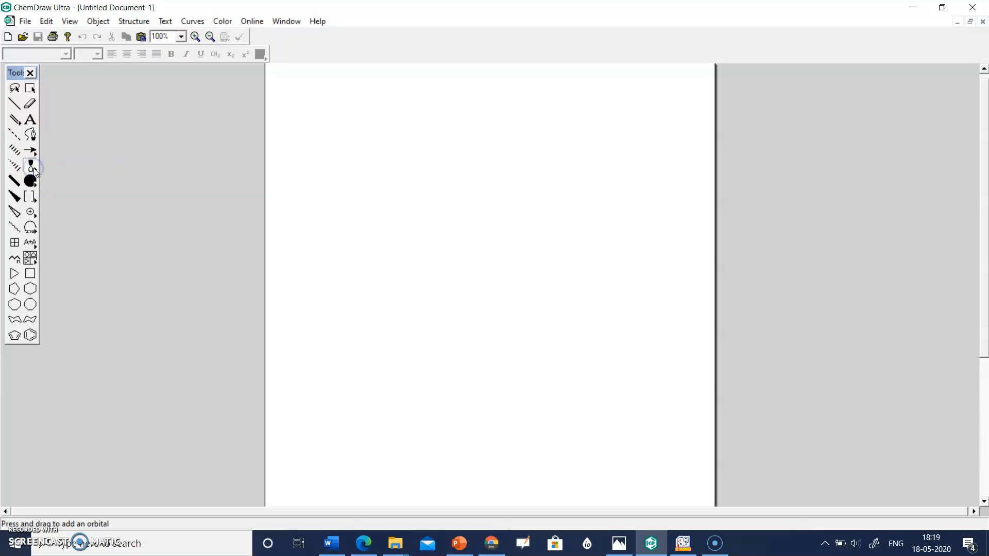
click(35, 168)
click(35, 170)
click(33, 183)
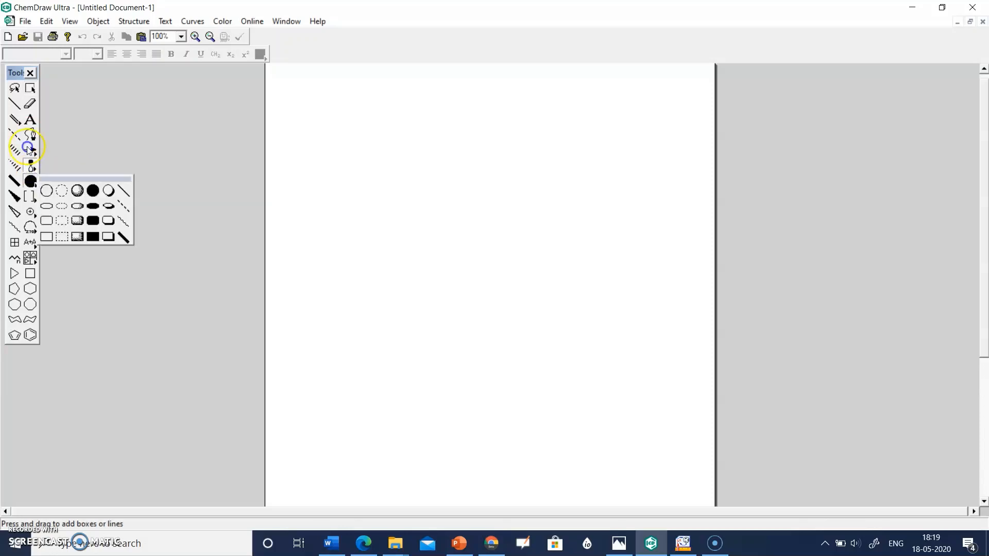
click(33, 183)
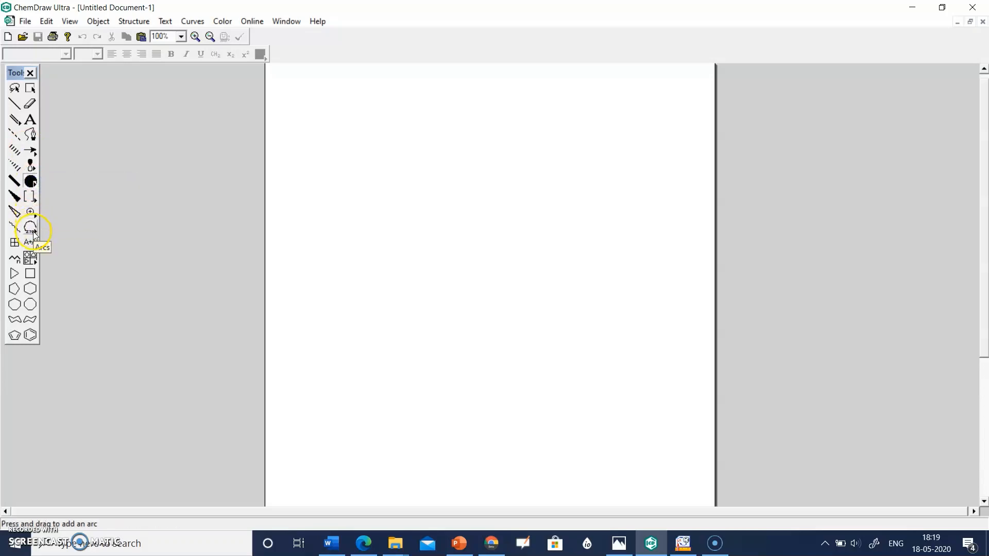
Step: Look through the ChemDraw template categories, including RNA Templates, Hexoses and Special Characters
click(36, 264)
click(64, 260)
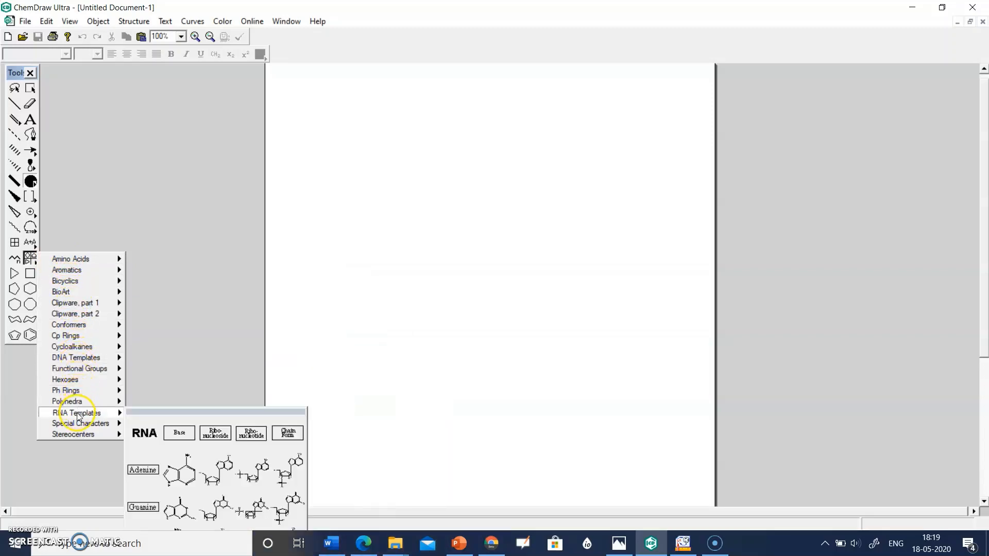
mouse_move(87, 385)
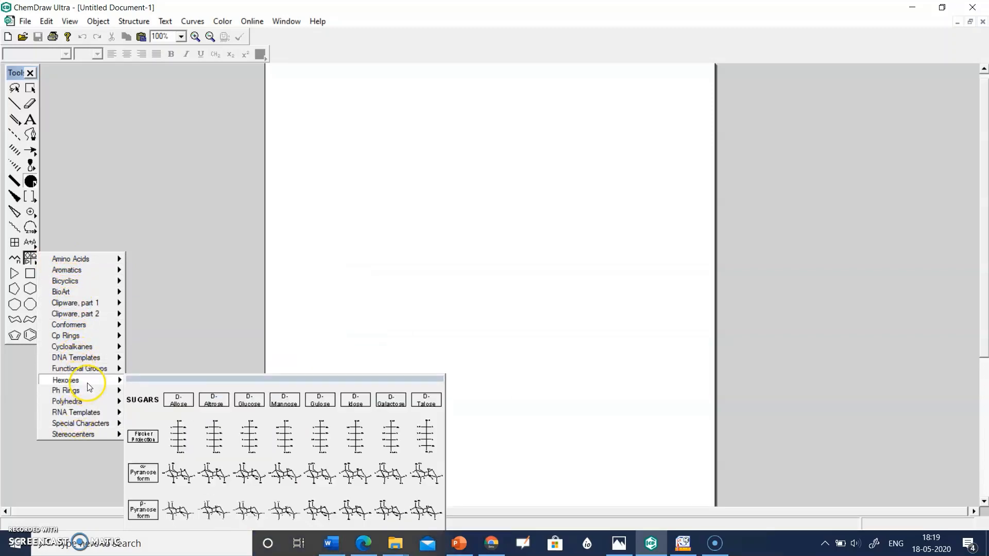
mouse_move(119, 425)
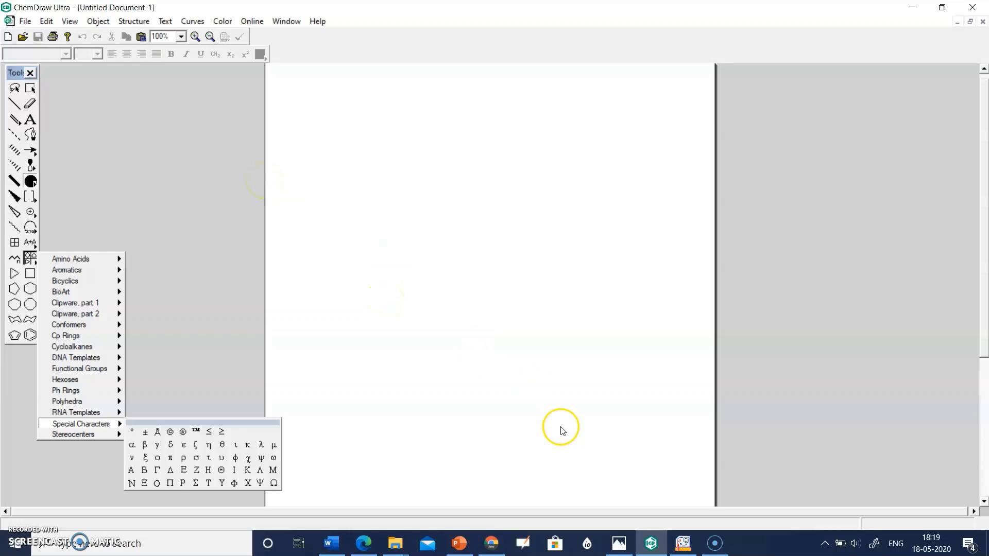
Step: Switch to ACD/ChemSketch and view the Table of Radicals, closing it without choosing a radical
click(682, 547)
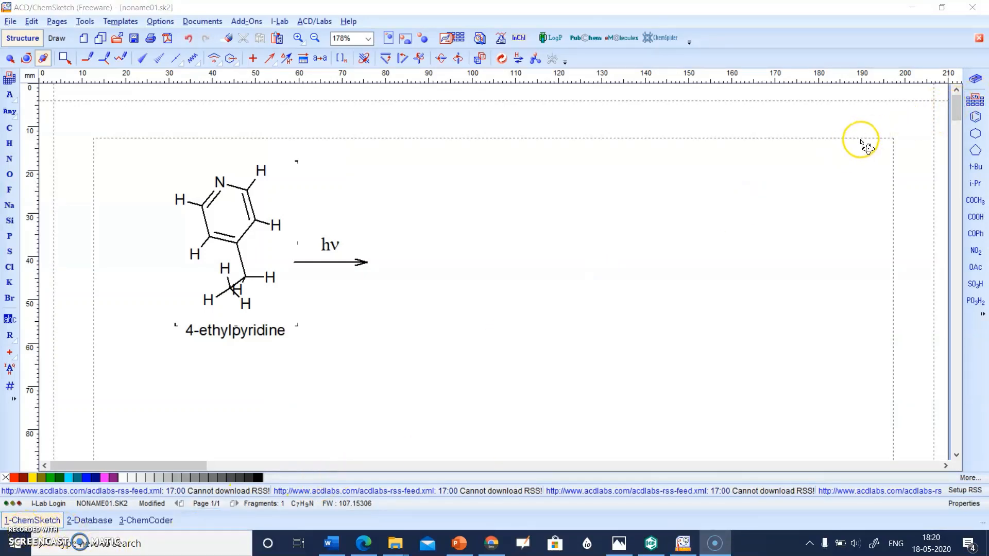
click(975, 101)
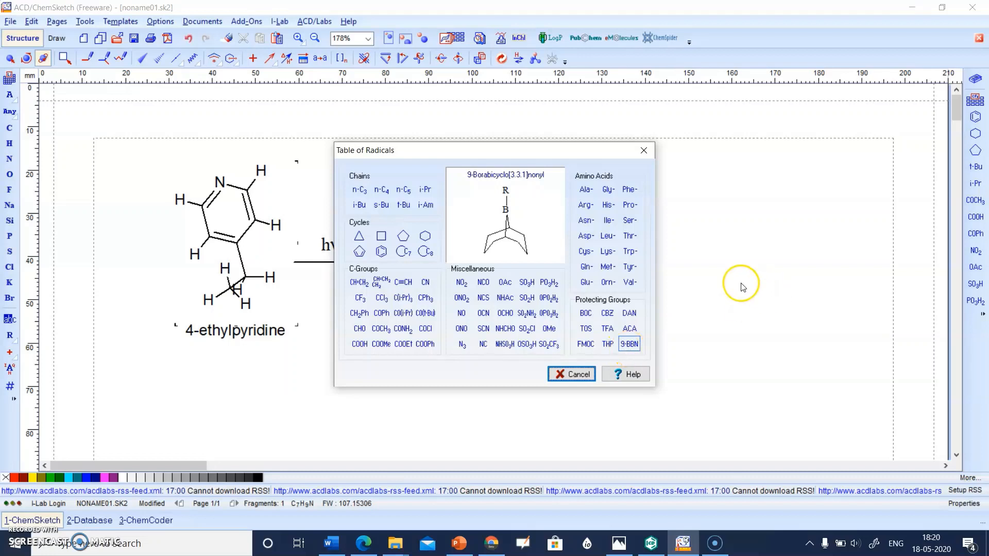
click(642, 150)
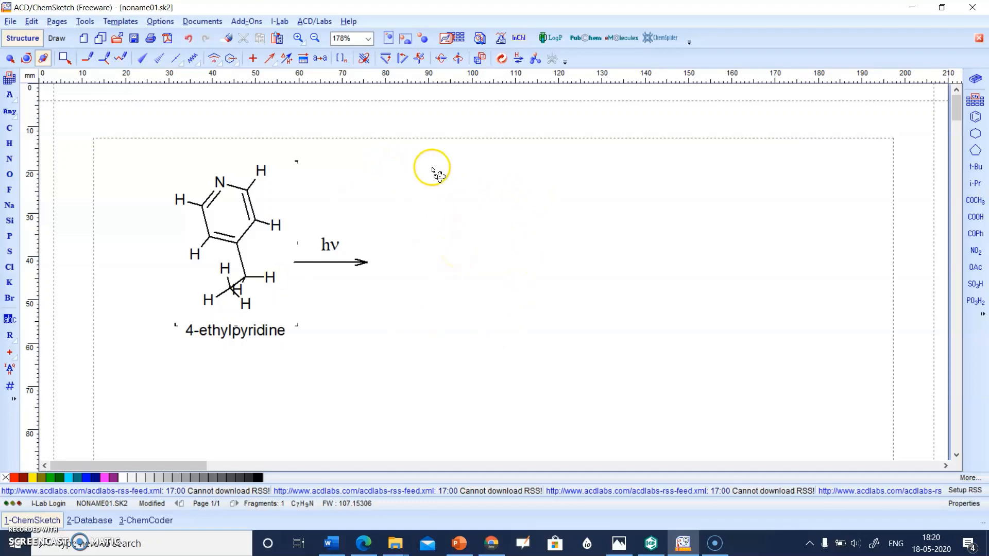
Step: View the structure categories in the Template Window and the other available template commands
click(456, 39)
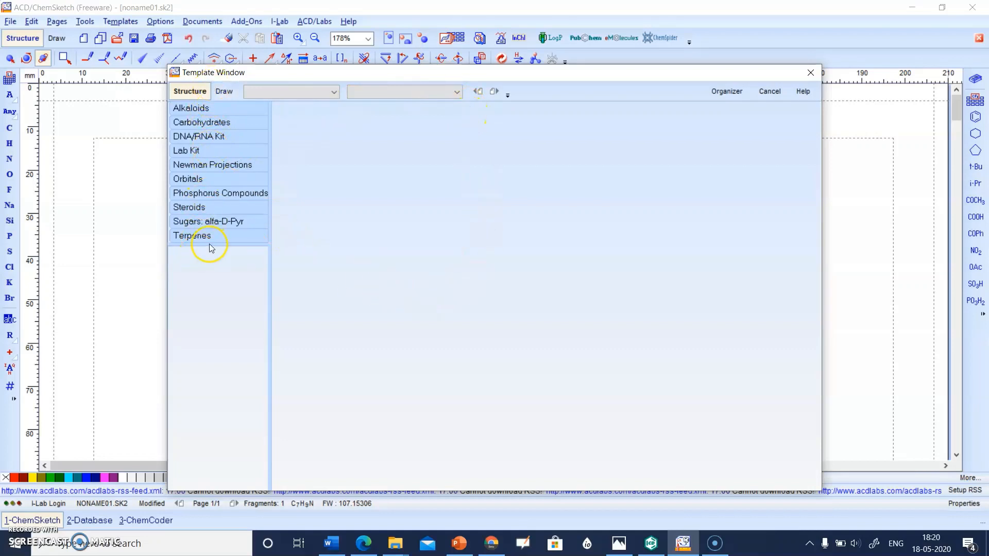
click(810, 73)
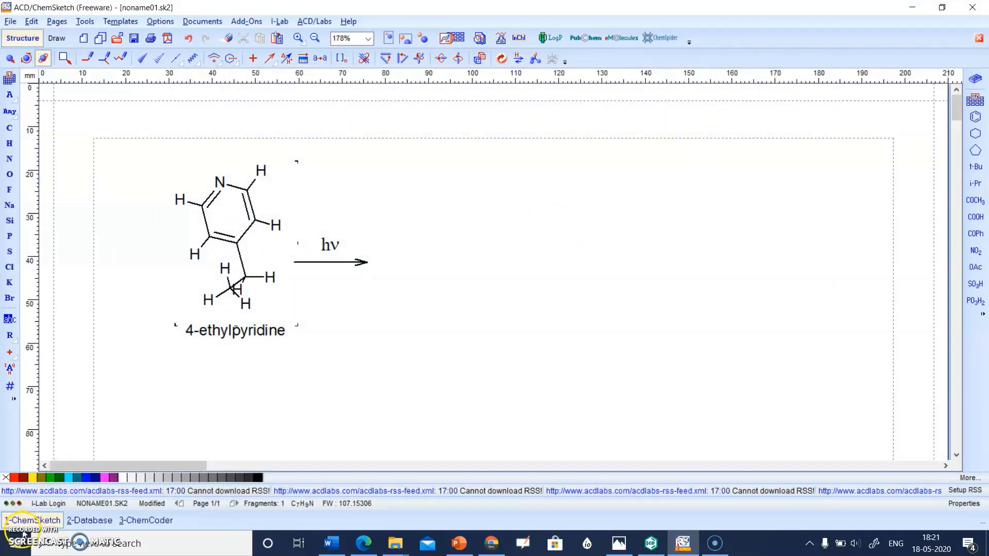
click(118, 23)
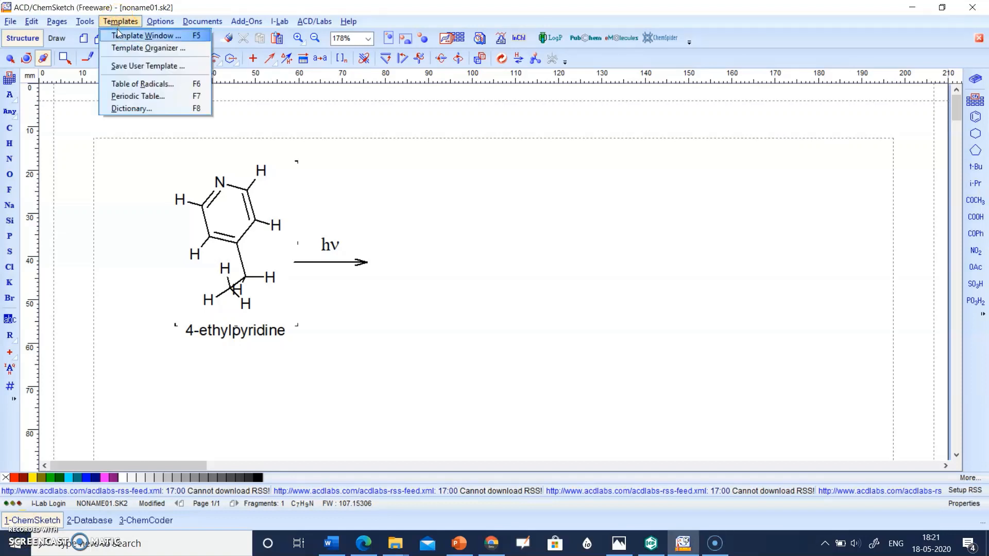
click(122, 89)
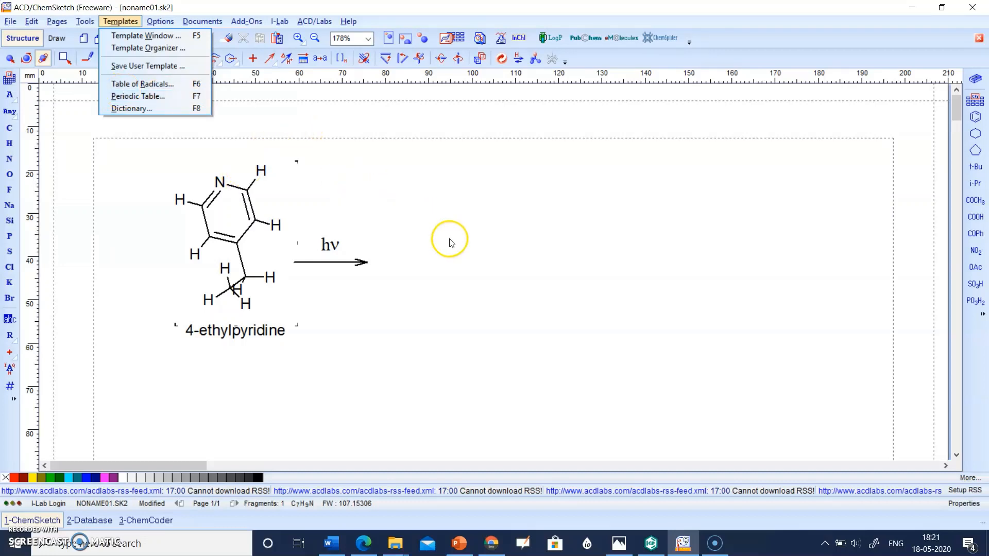
click(23, 536)
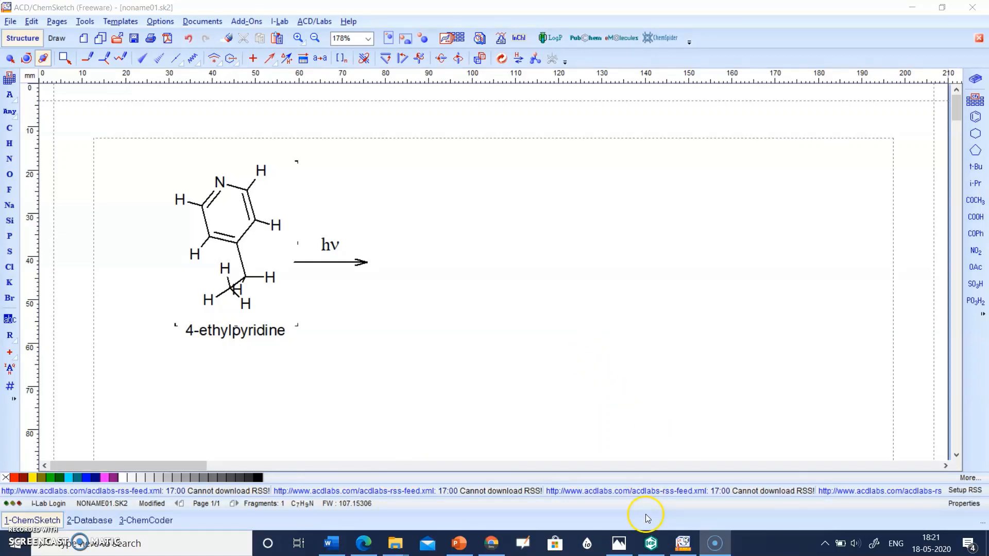
Step: Switch to ChemDraw Ultra and draw a benzene ring in the upper middle of the blank page
click(653, 546)
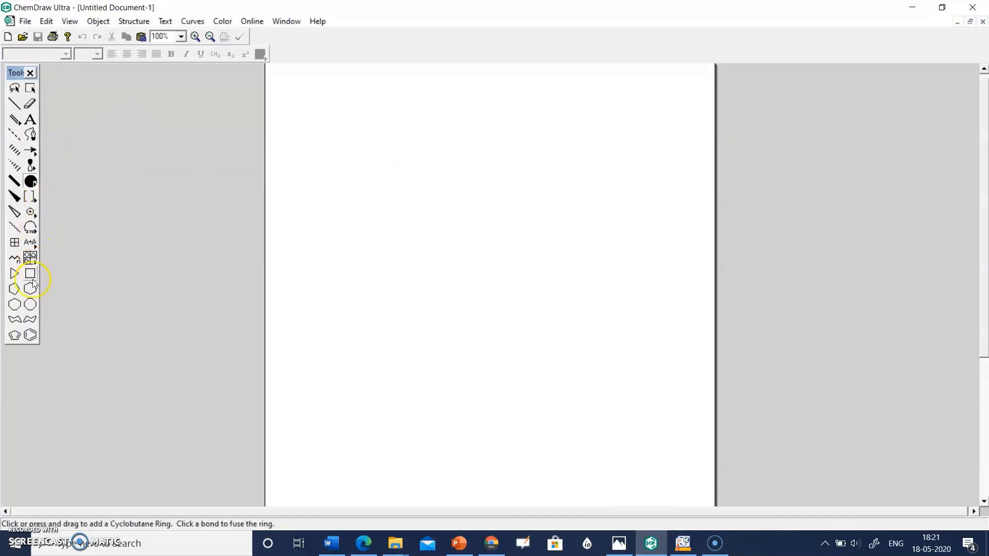
click(31, 334)
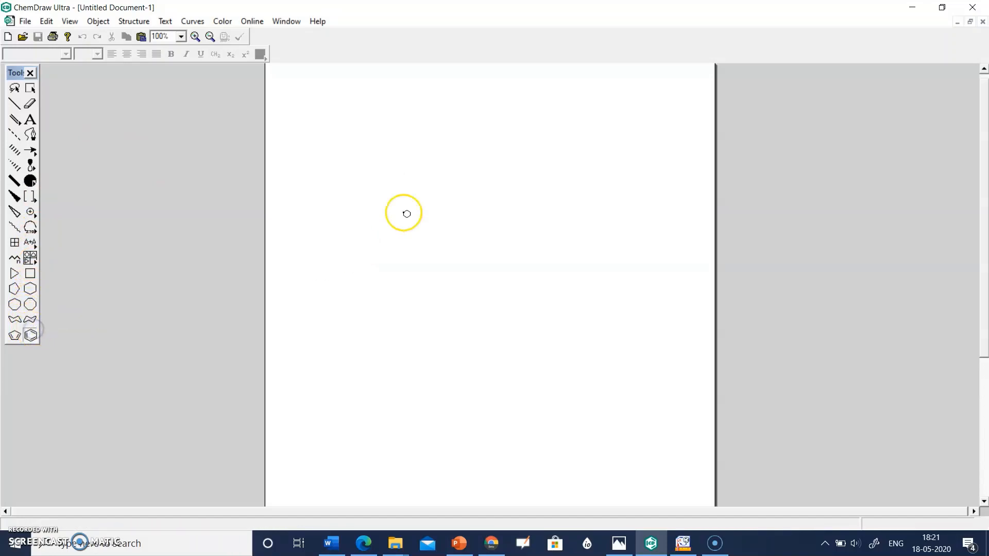
click(457, 242)
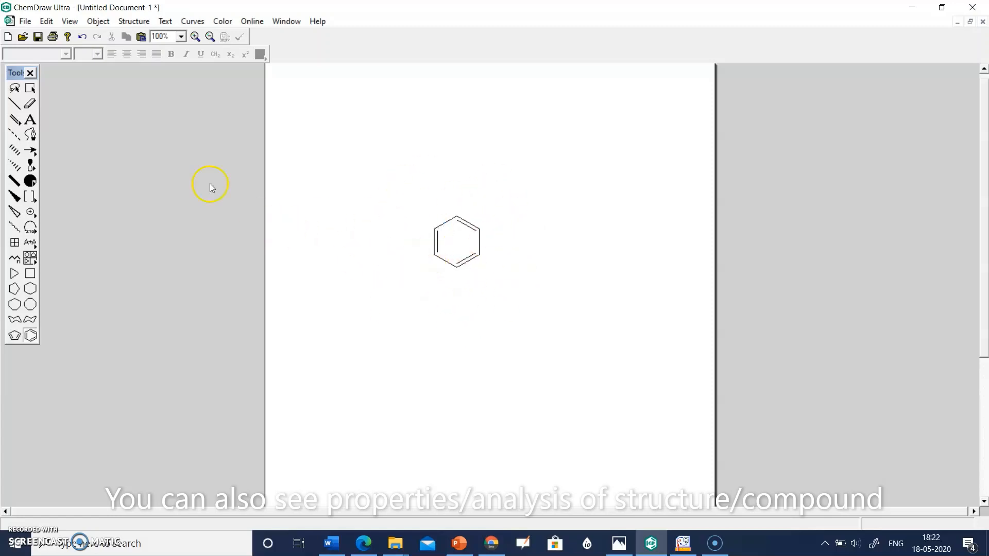
Step: Select the benzene ring and generate its name label with Convert Structure to Name
click(31, 91)
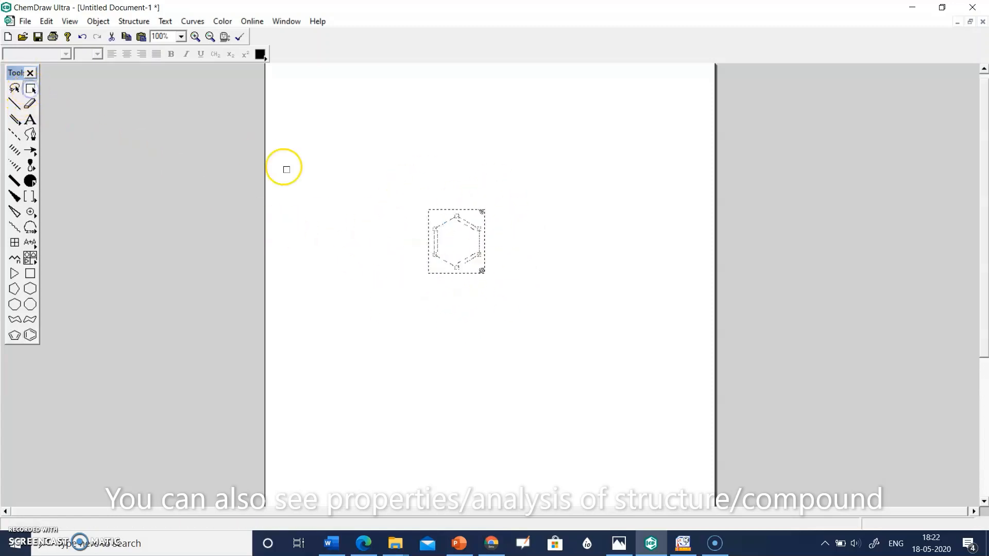
click(435, 233)
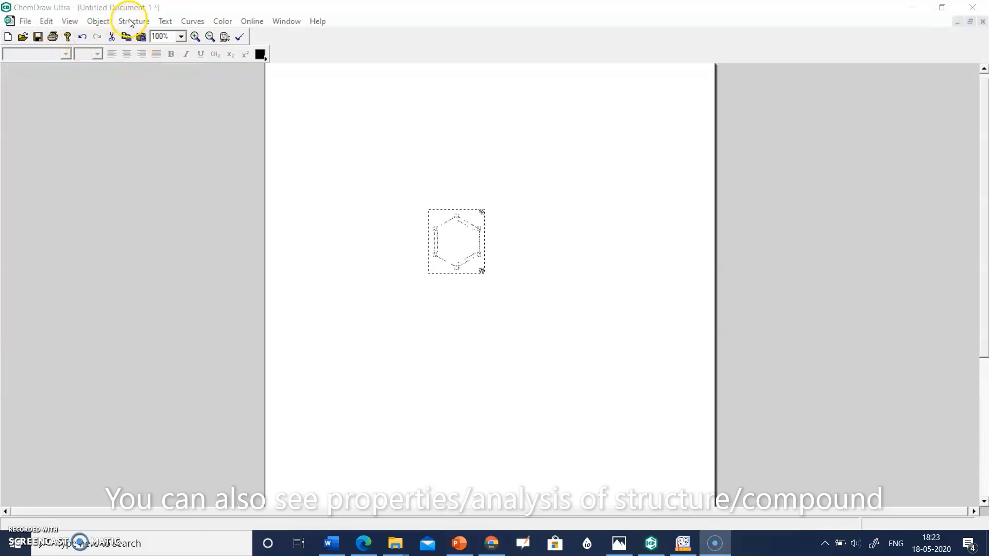
click(132, 21)
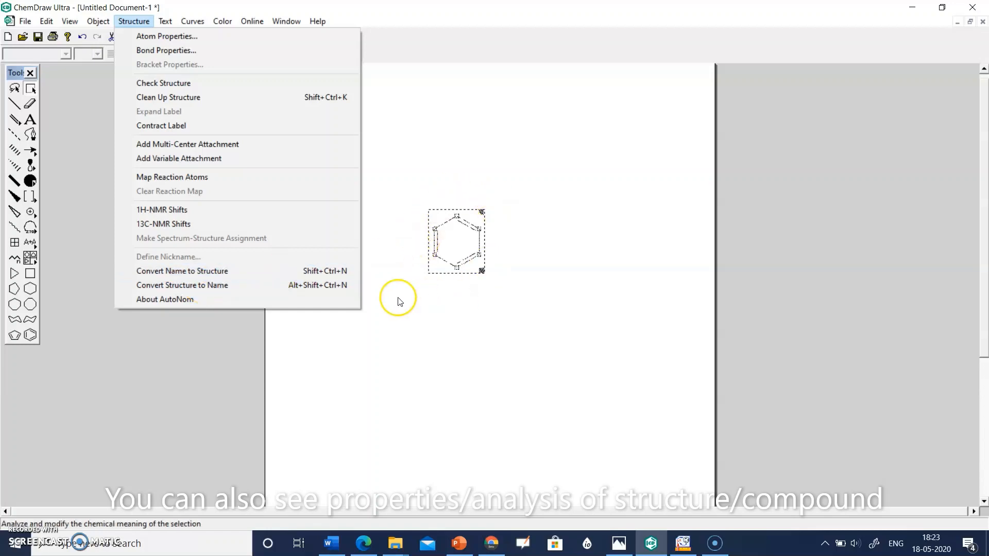
click(208, 286)
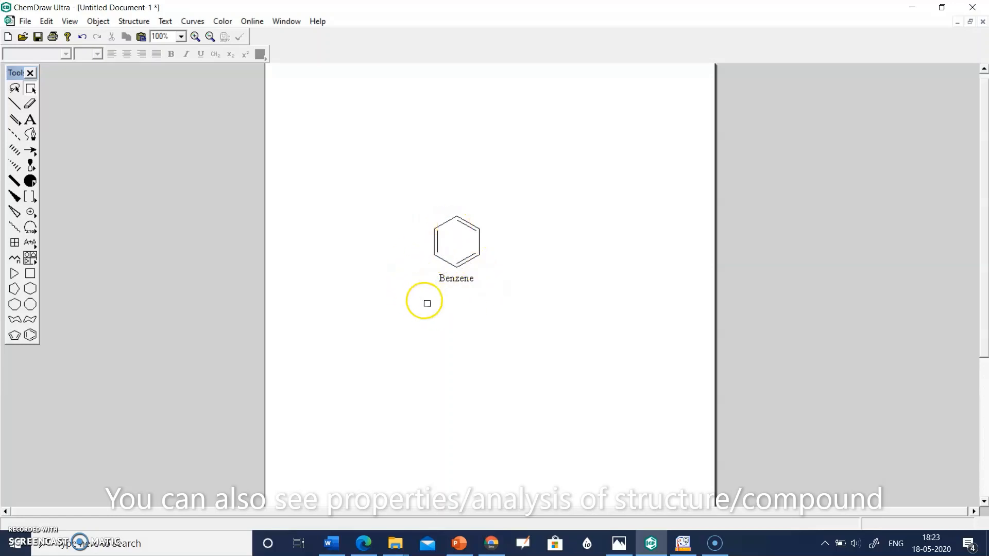
click(440, 274)
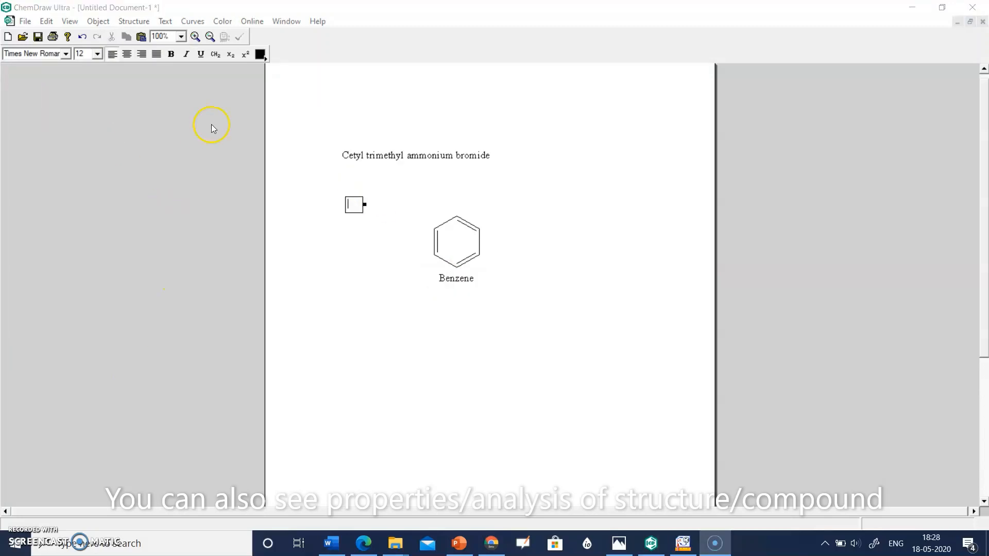
Step: Convert the name "Cetyl trimethyl ammoniumbromide" to a structure and move it below the benzene label
click(133, 21)
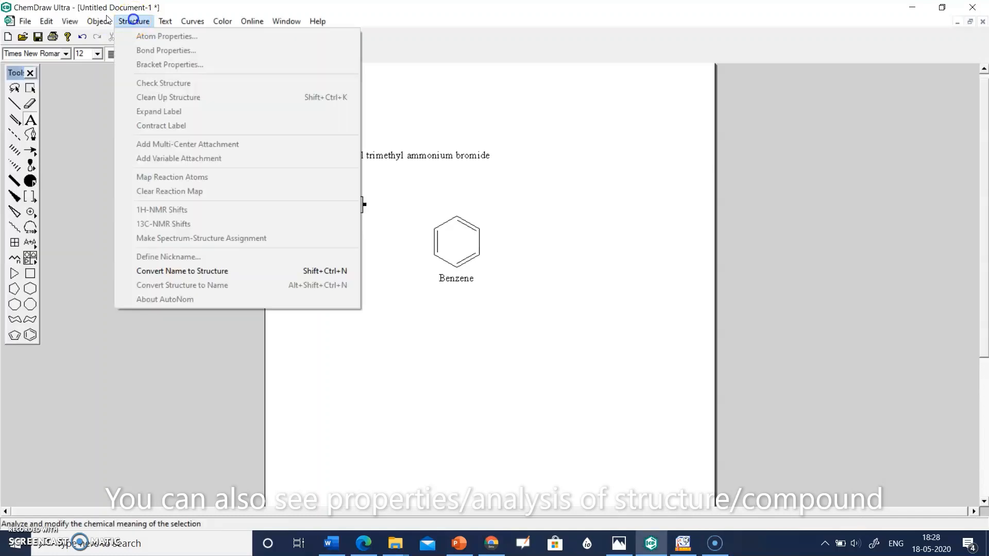
click(133, 23)
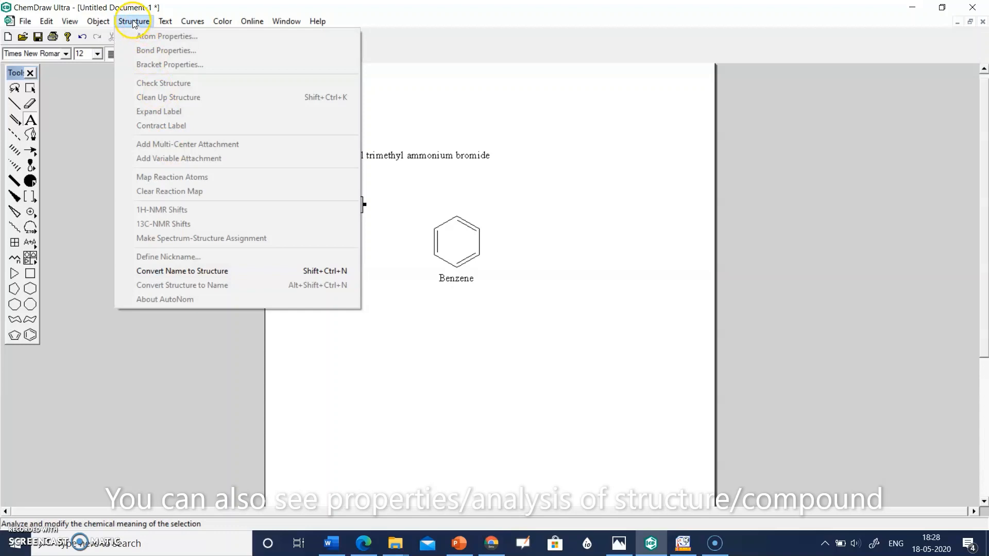
click(180, 270)
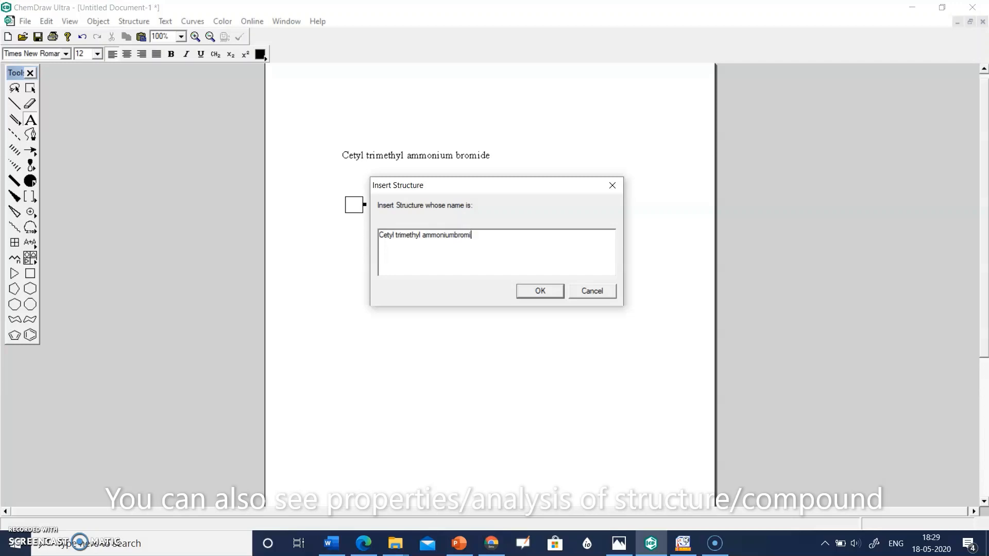
click(526, 292)
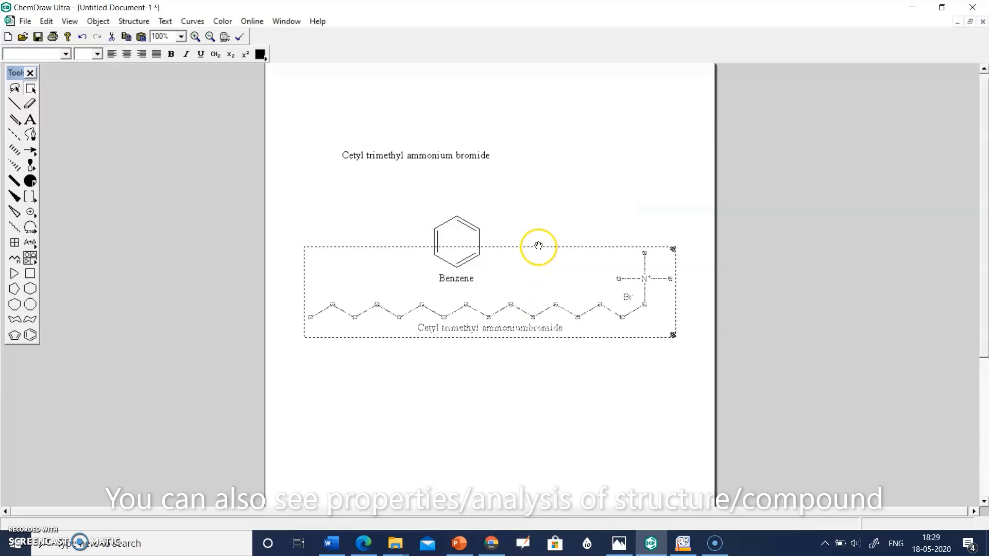
drag(531, 255, 532, 304)
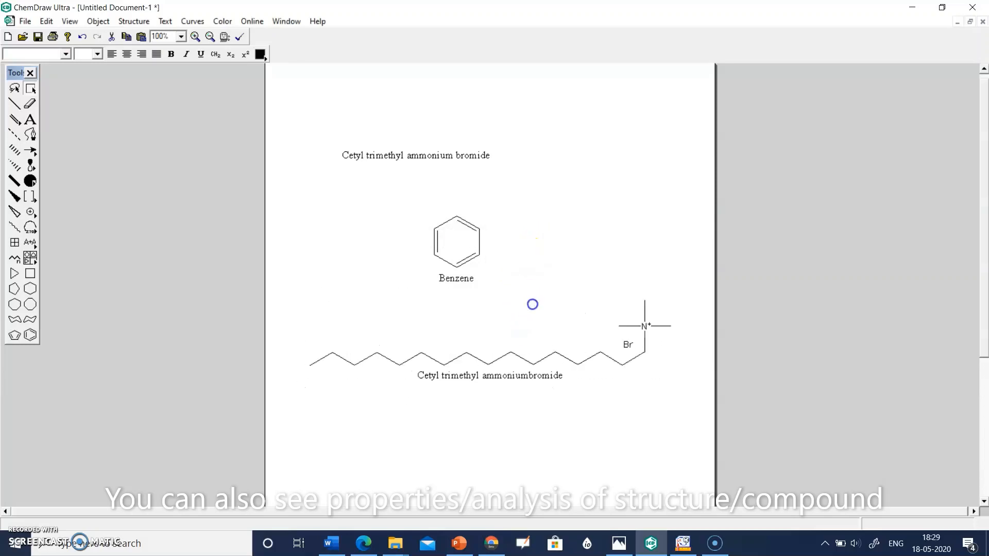
click(533, 304)
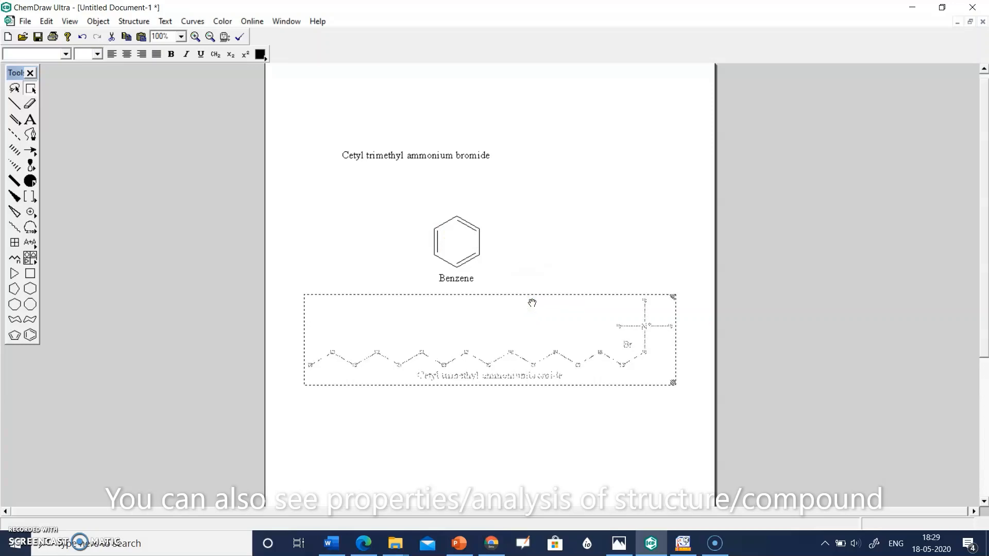